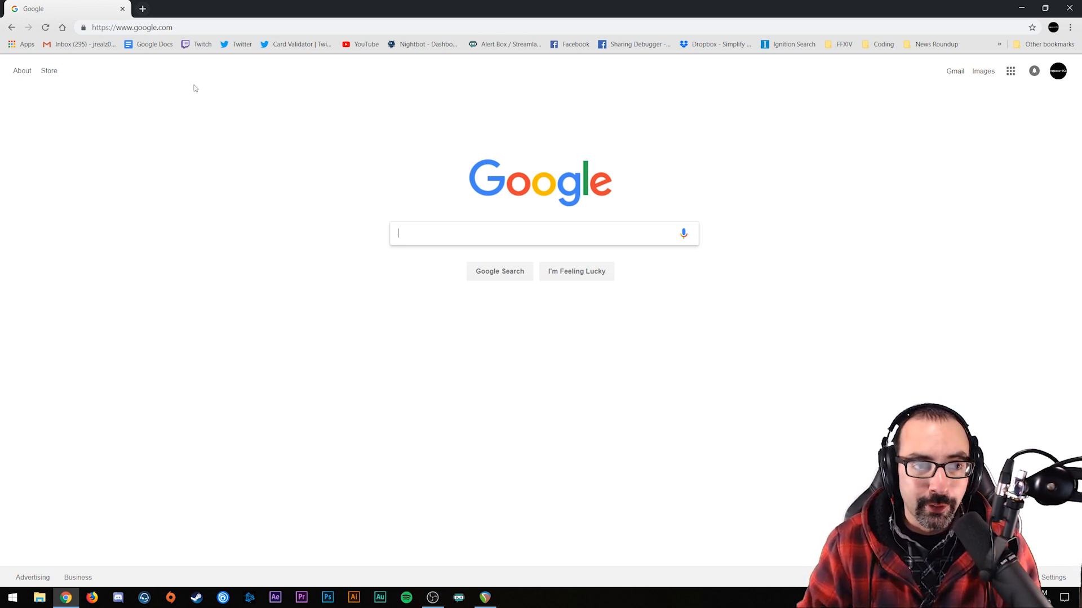
Google 'reaplugs' and open the 'REAPER | ReaPlugs' result on reaper.fm
left_click(186, 29)
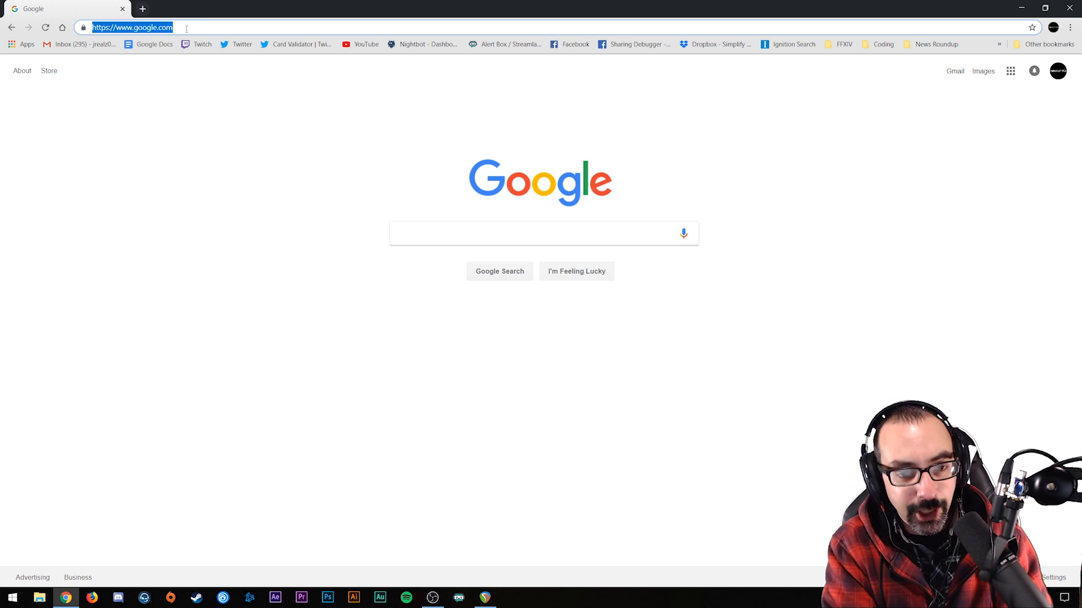
left_click(485, 233)
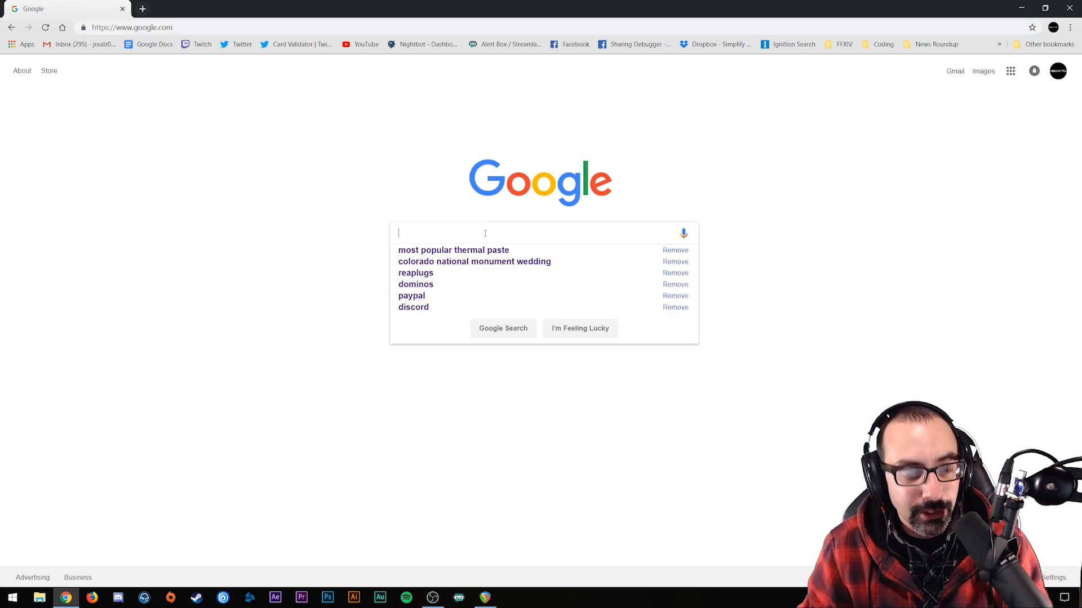
type("reapl")
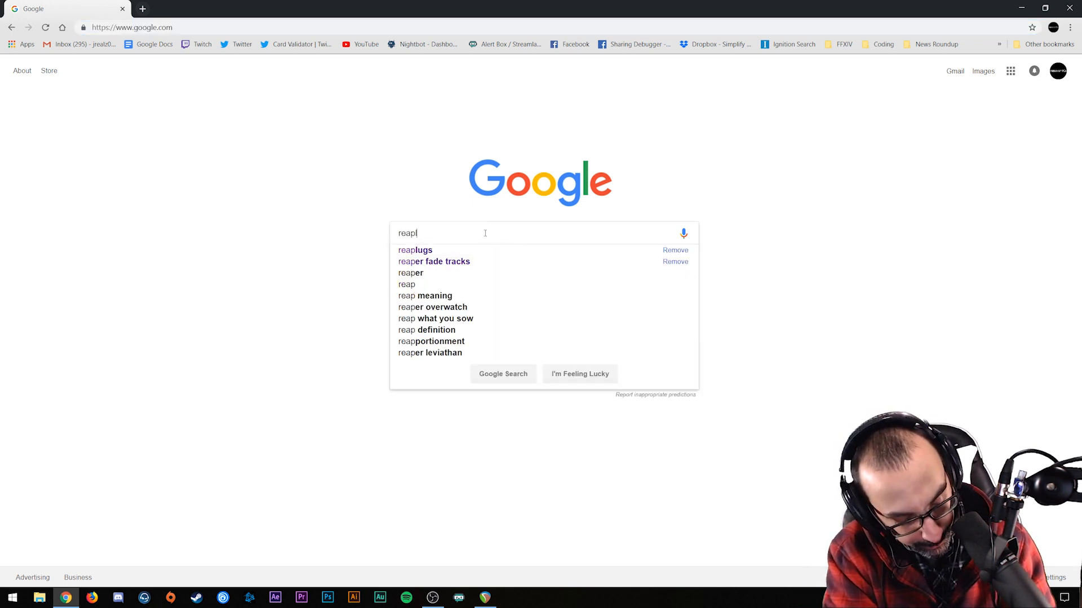
type("ugs")
key("Return")
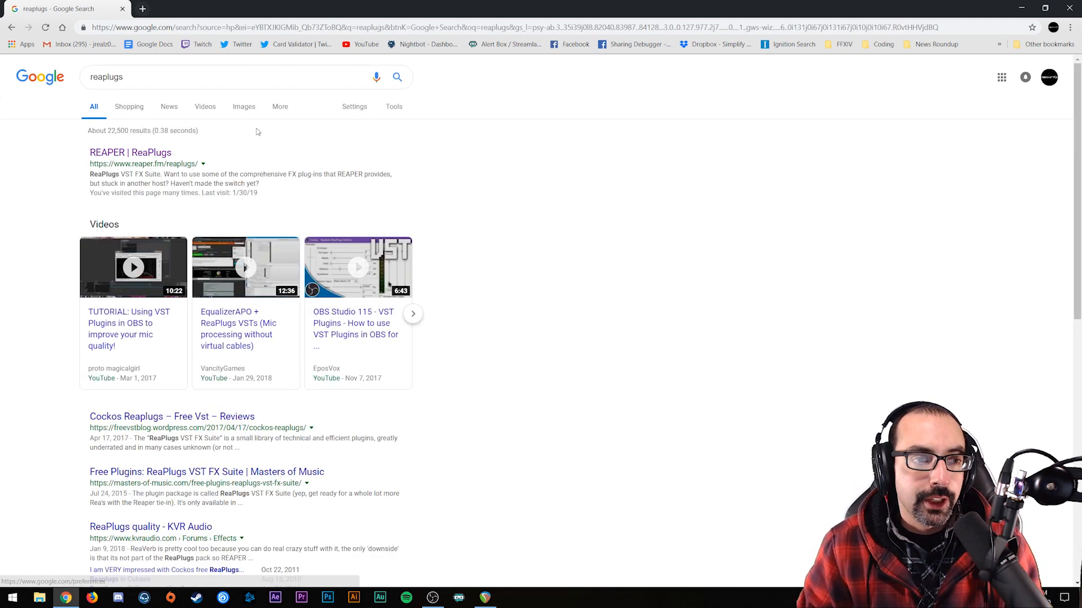
left_click(135, 158)
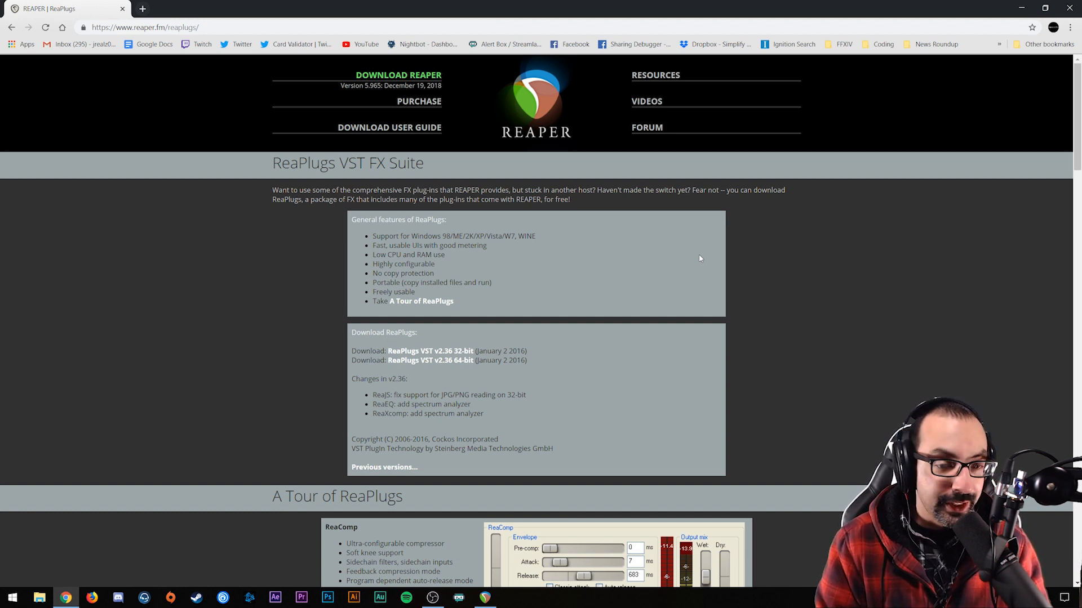
key("super")
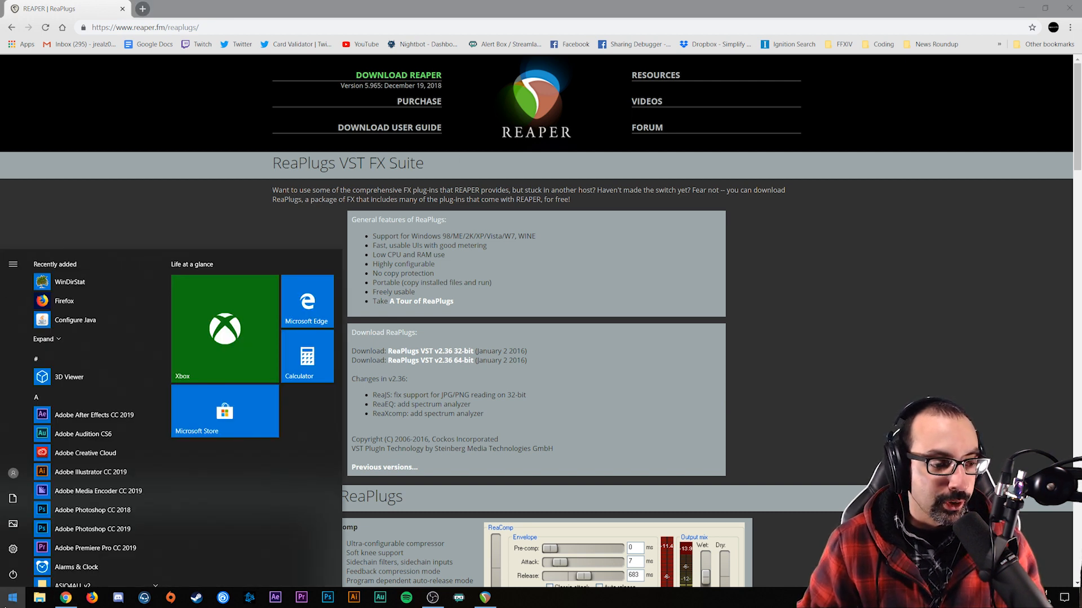
type("system info")
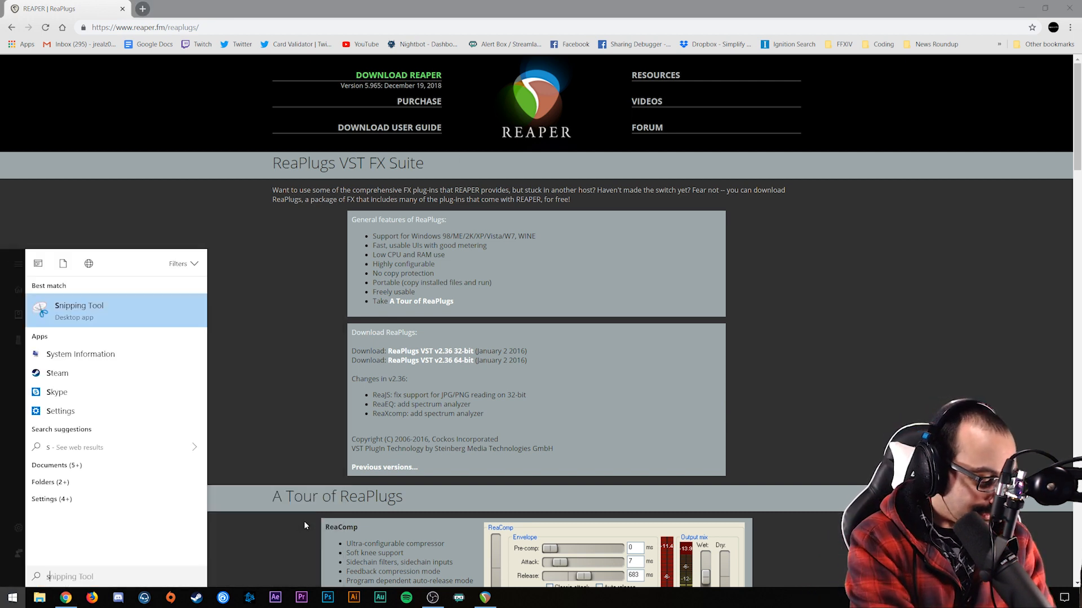
key("Return")
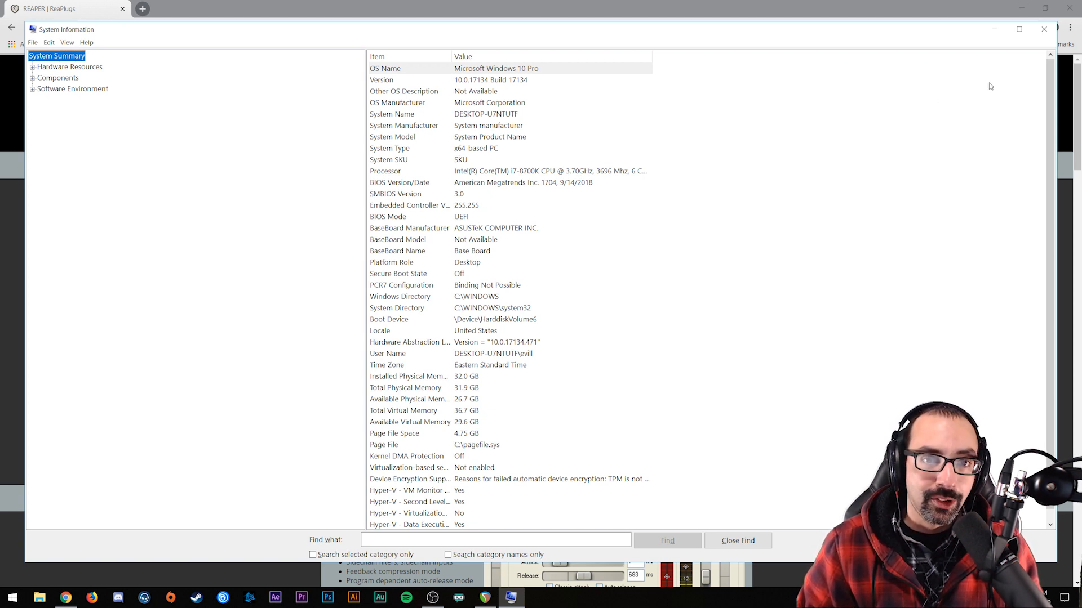
left_click(1044, 29)
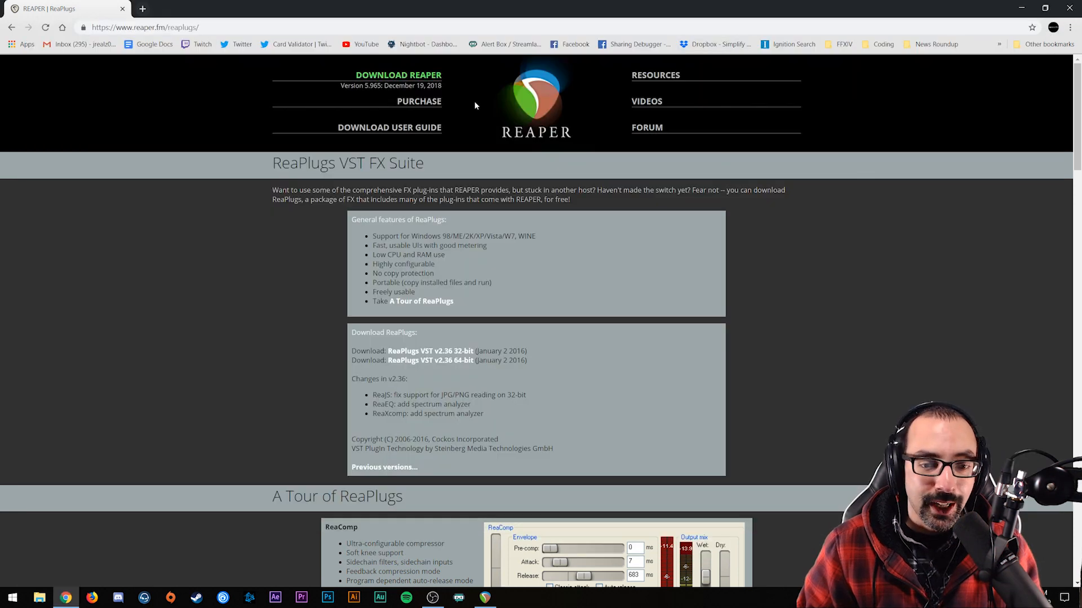
Download ReaPlugs VST v2.36 64-bit and launch reaplugs236_x64-install.exe from the Downloads folder
left_click(448, 361)
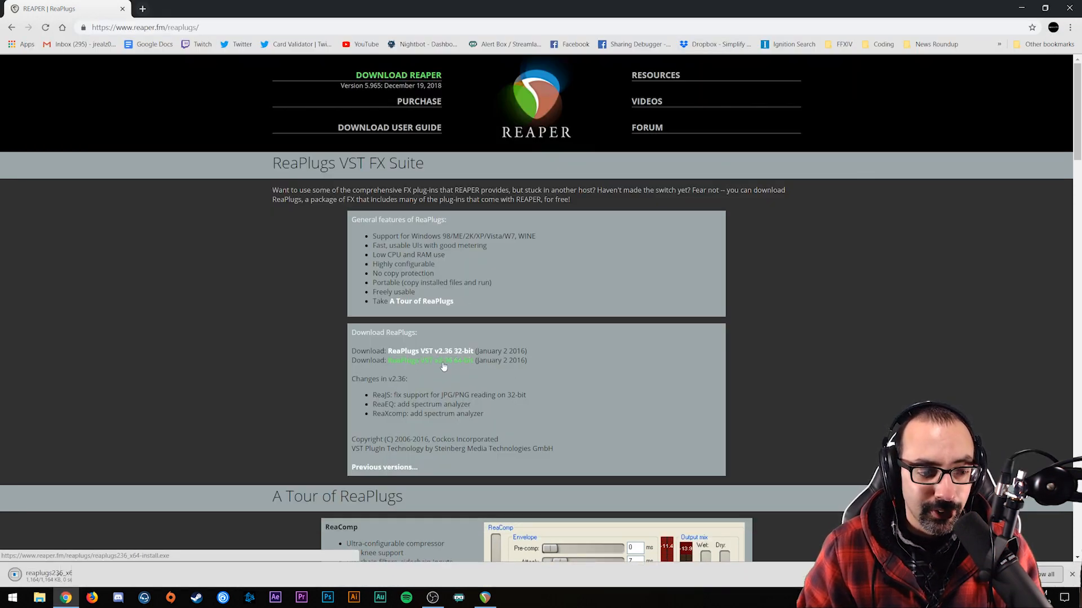
left_click(110, 577)
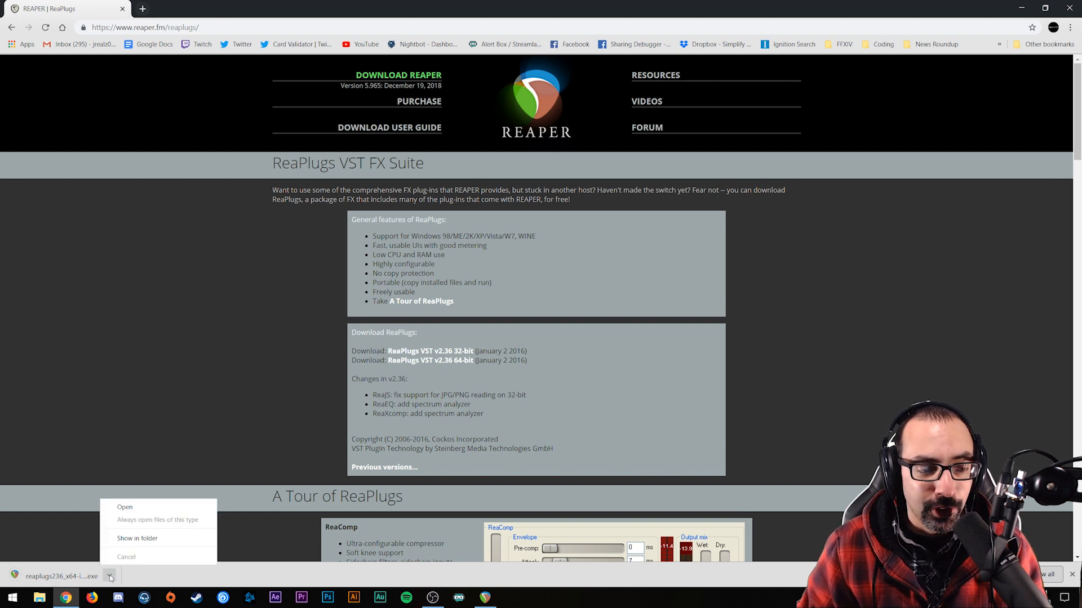
left_click(136, 538)
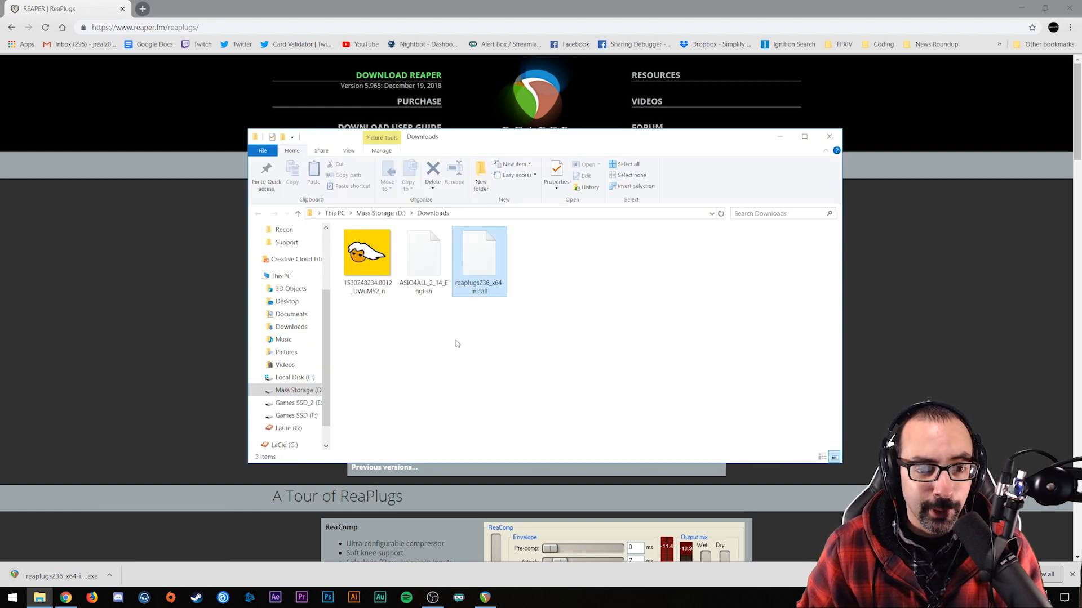
double_click(484, 259)
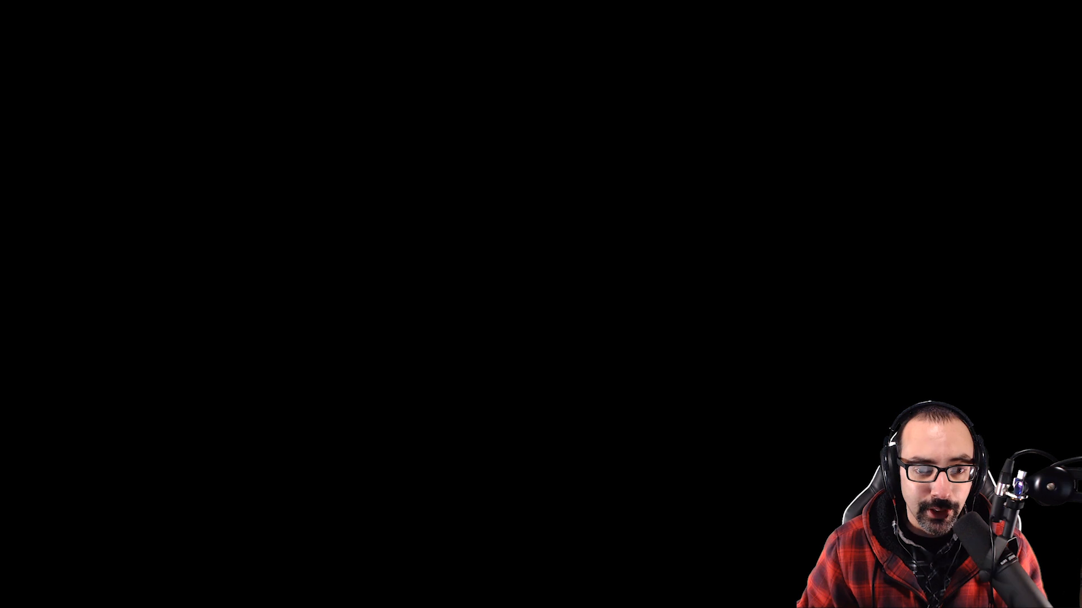
Approve the installer, step past components, then quit ReaPlugs Setup and close the Downloads folder
left_click(485, 357)
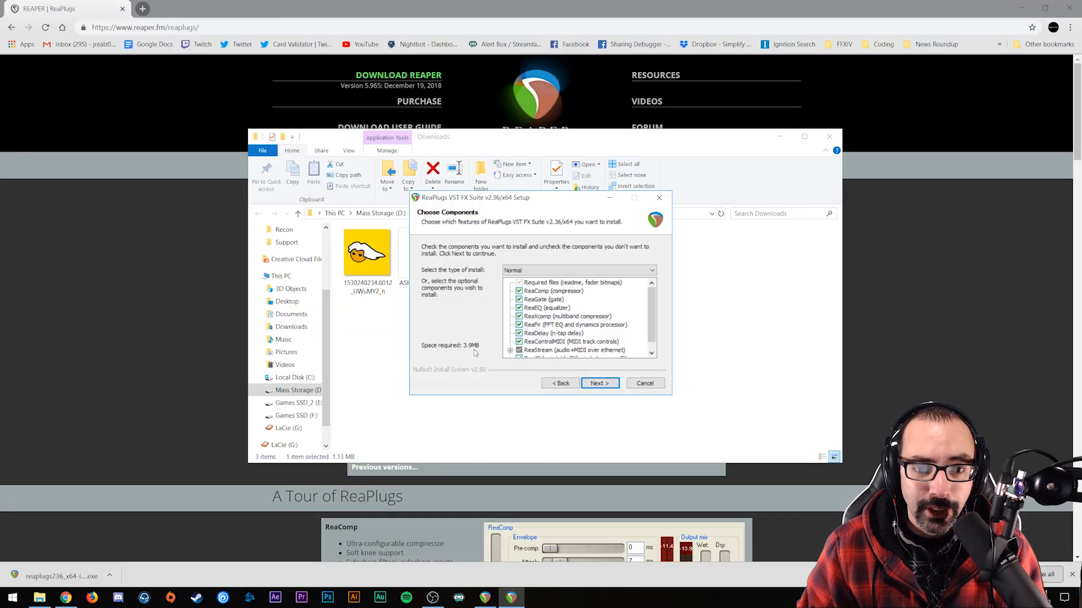
mouse_move(650, 305)
left_mouse_down()
mouse_move(652, 318)
mouse_move(654, 297)
mouse_move(653, 314)
left_mouse_up()
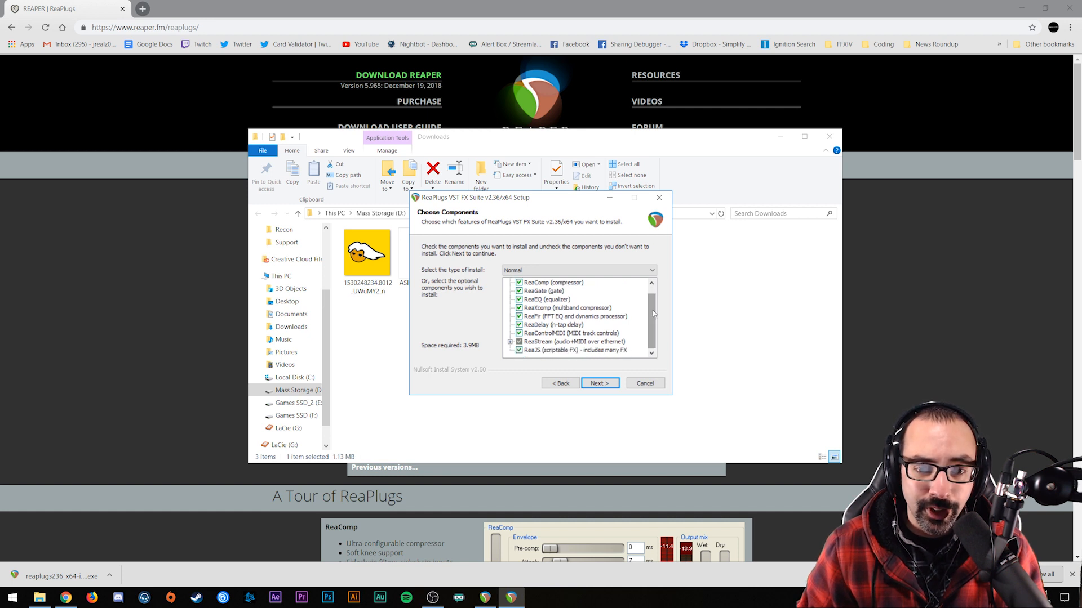
left_click(596, 386)
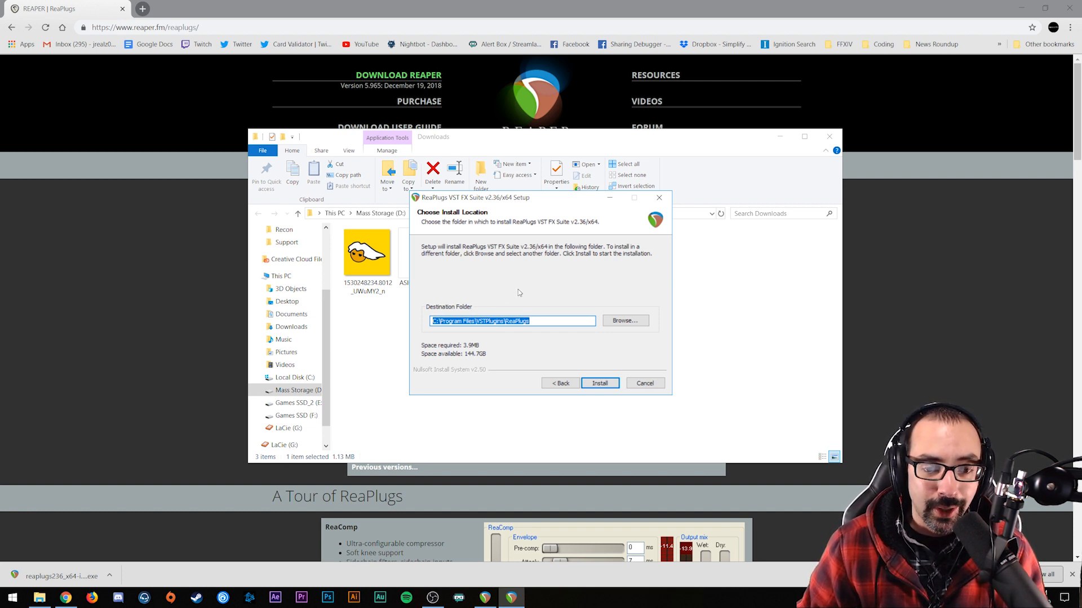
left_click(651, 384)
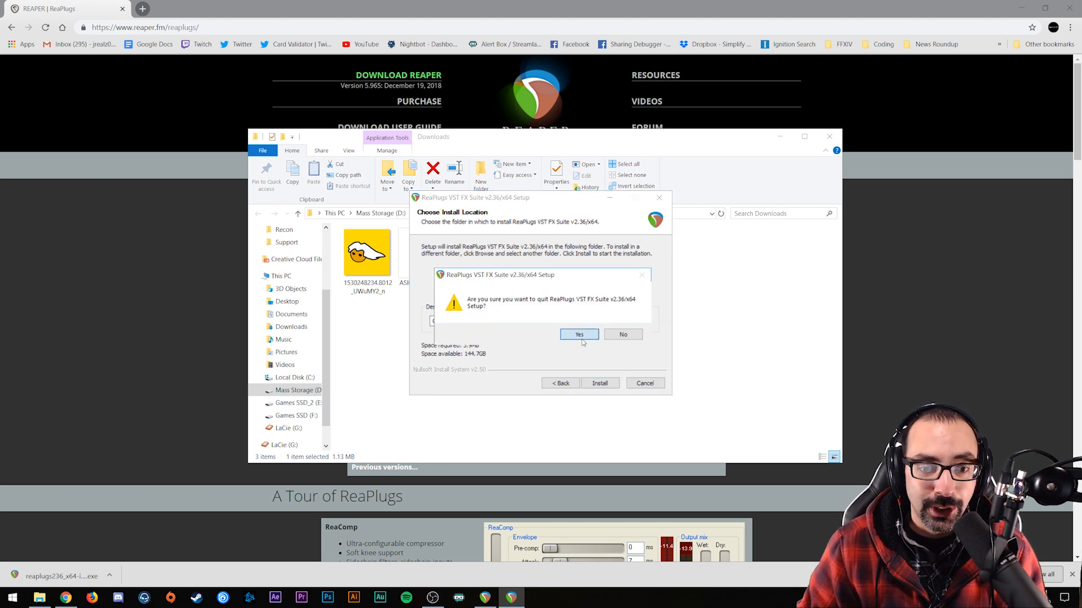
left_click(580, 334)
left_click(828, 136)
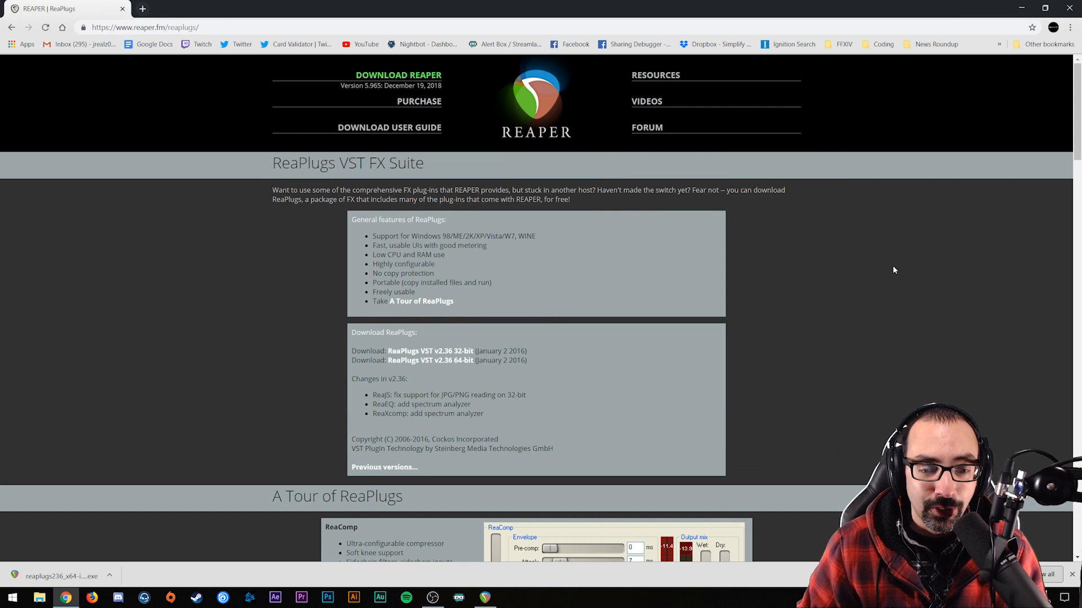
Return to REAPER's Demonstration project and play the voice recording from the loop start
left_click(486, 598)
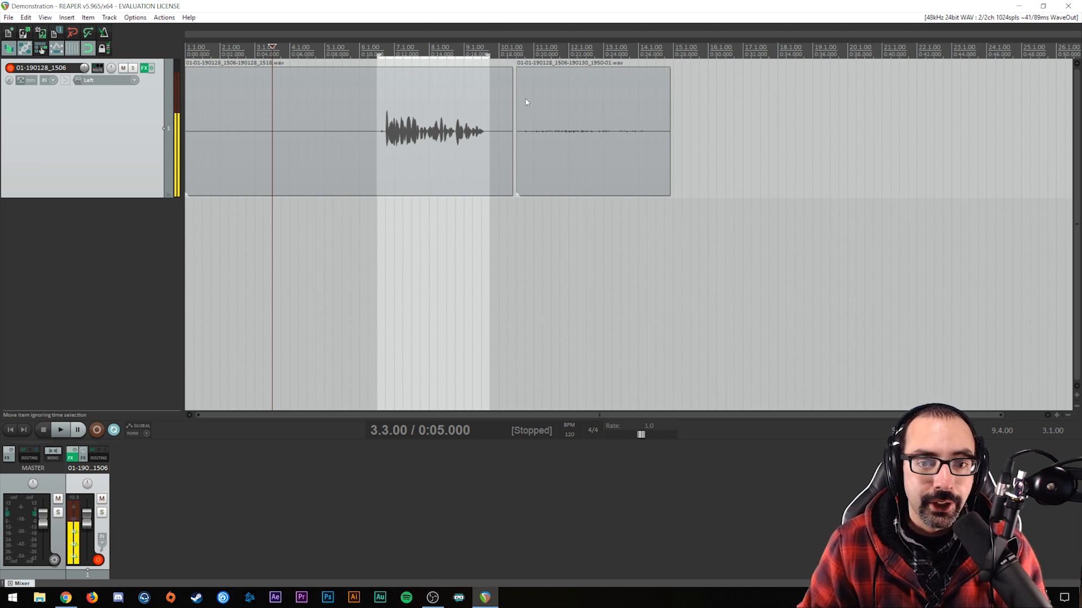
left_click(285, 47)
key("Right")
key("Right")
key("Right")
key("Right")
key("Right")
key("Right")
key("Right")
key("Right")
key("Right")
key("Right")
key("Right")
key("Right")
key("Right")
key("Right")
key("Right")
key("Right")
key("Right")
key("Right")
key("Right")
key("Right")
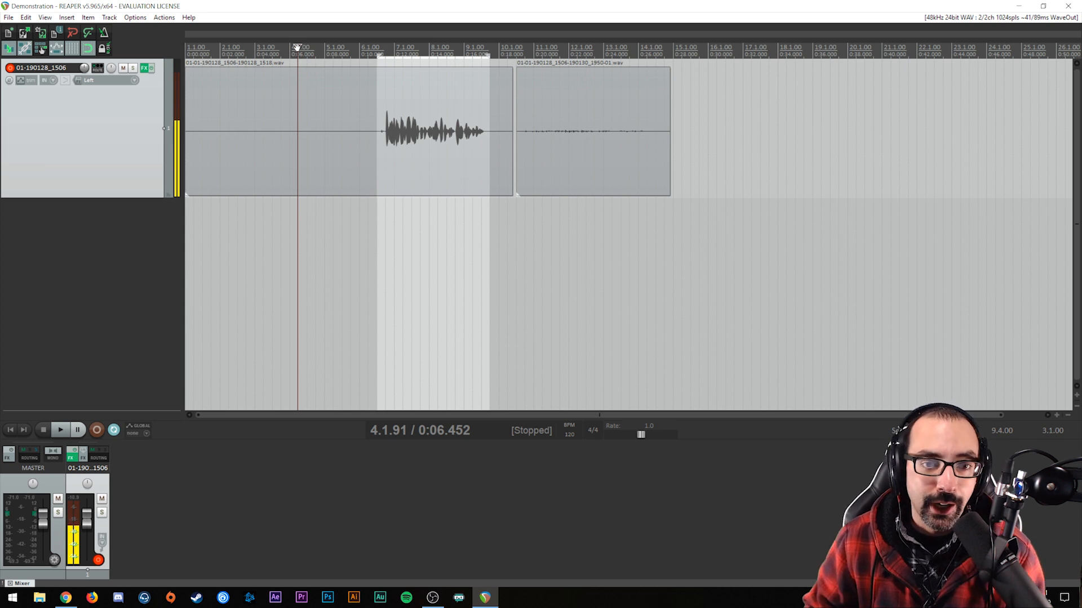
left_click(378, 55)
key("space")
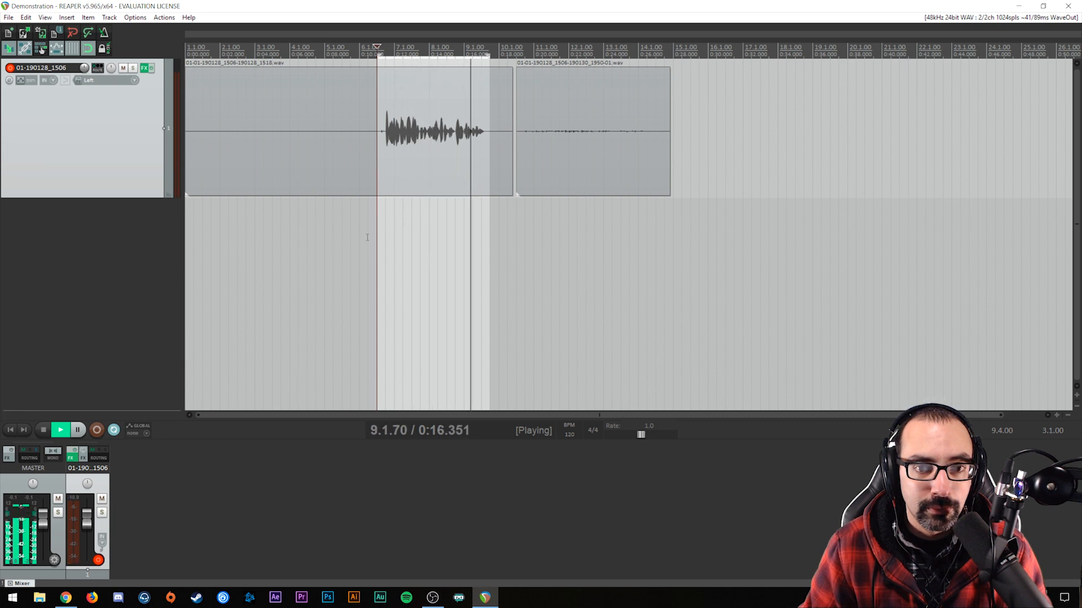
Stop playback and bring the edit cursor back to the project start at 0:00.000
key("space")
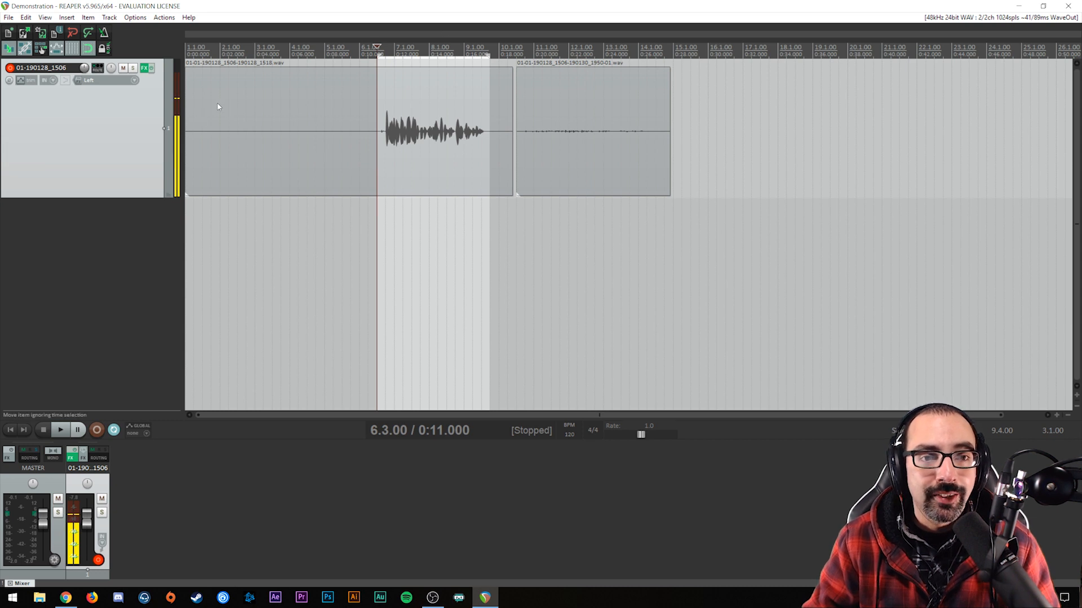
left_click_drag(376, 47, 121, 49)
key("Left")
key("Left")
key("Left")
key("Left")
key("Left")
key("Left")
key("Left")
key("Left")
key("Left")
key("Left")
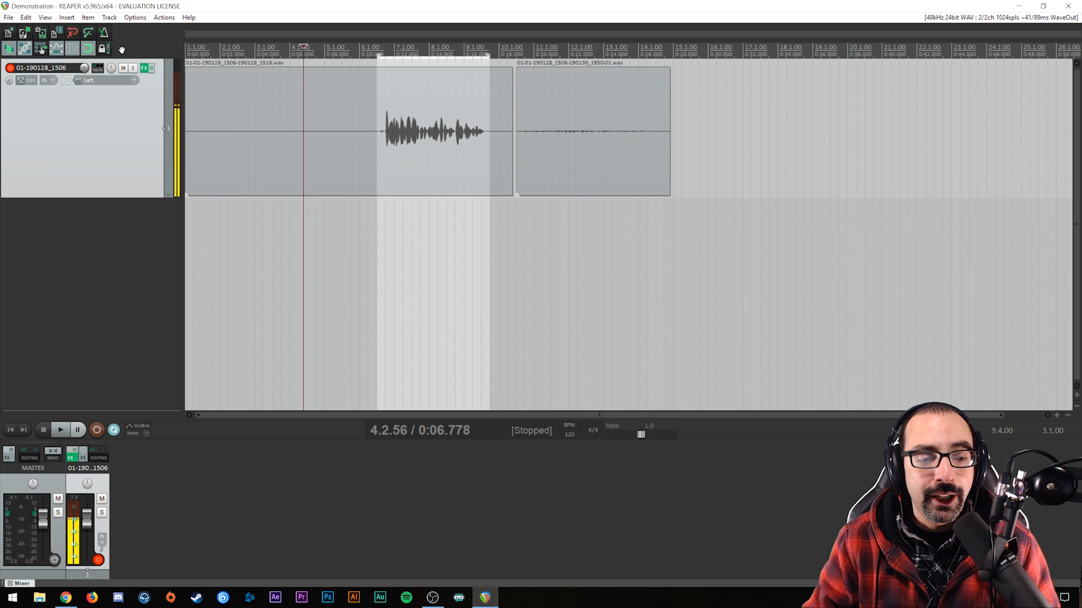
key("Left")
key("Left")
key("Left")
key("Left")
key("Left")
key("Left")
key("Left")
key("Left")
key("Left")
key("Left")
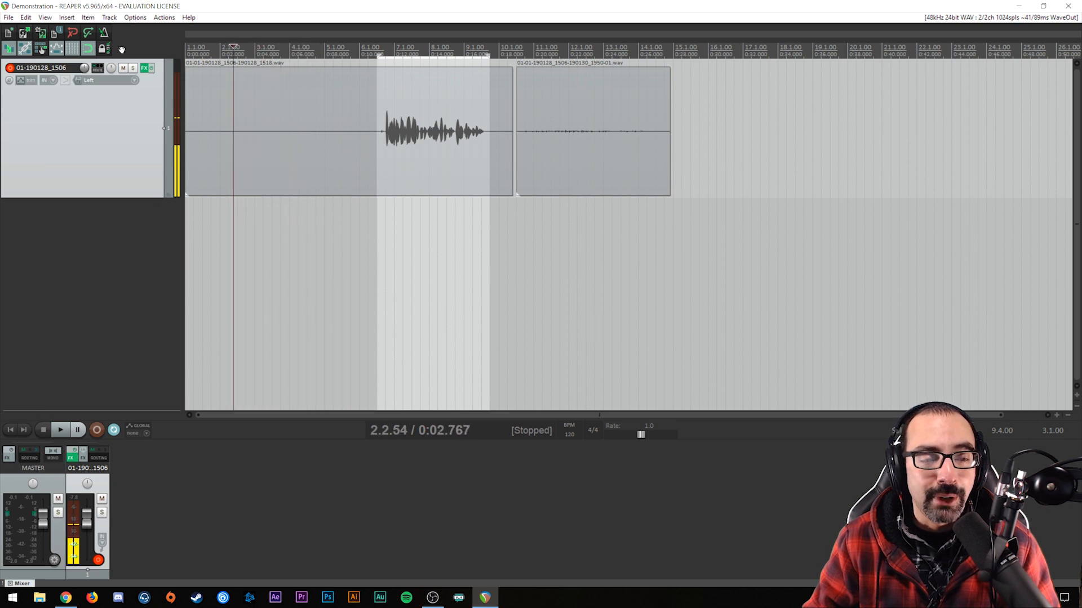
left_click_drag(122, 49, 122, 50)
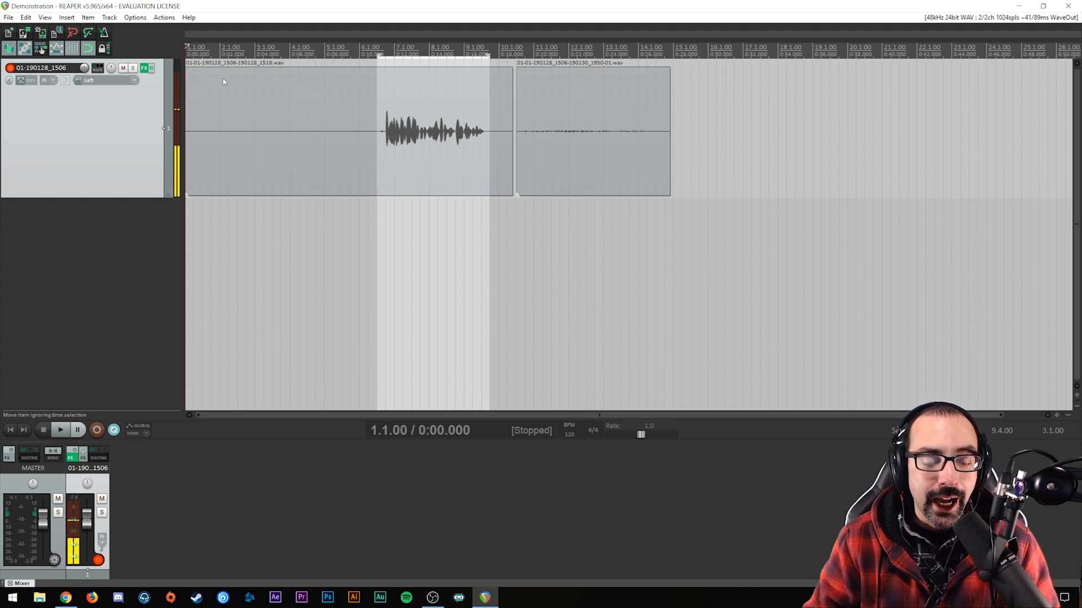
Empty Track 1's FX chain by removing ReaFir, then ReaGate through LoudMax, and open Add FX
left_click(145, 69)
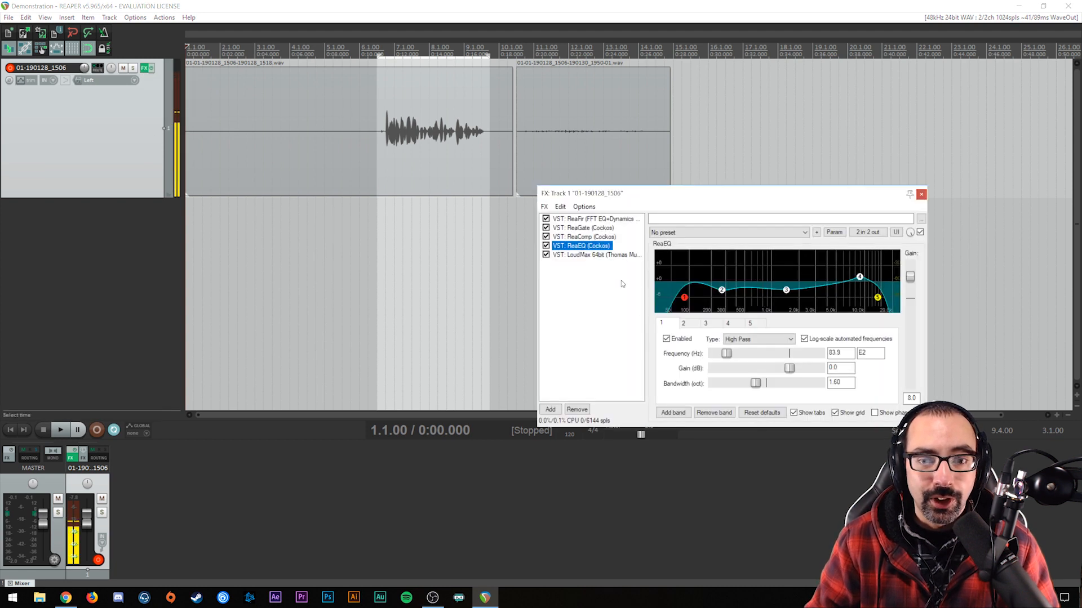
left_click(593, 219)
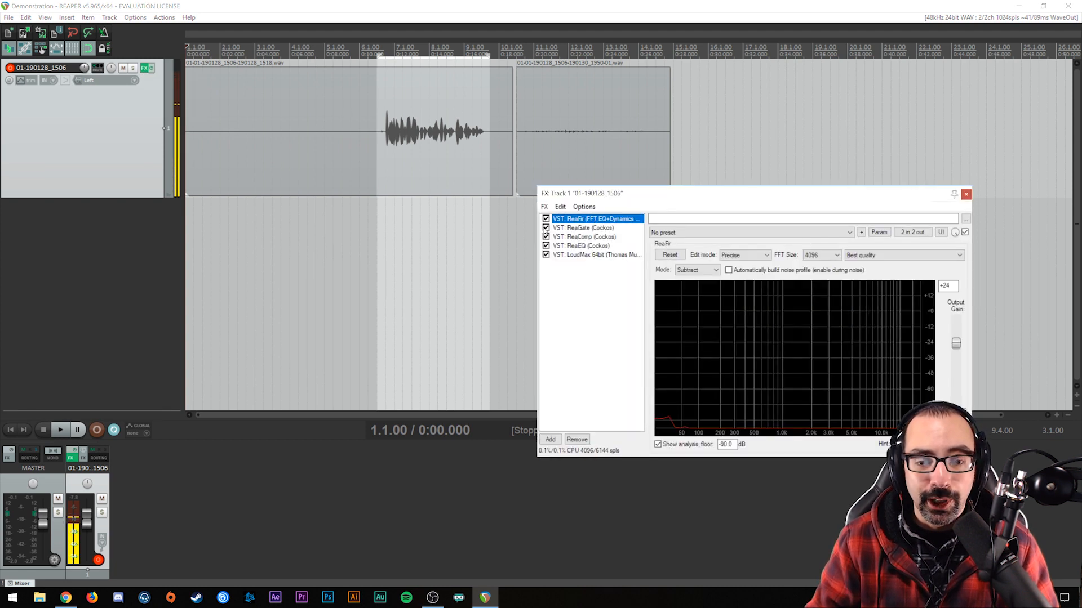
left_click(583, 439)
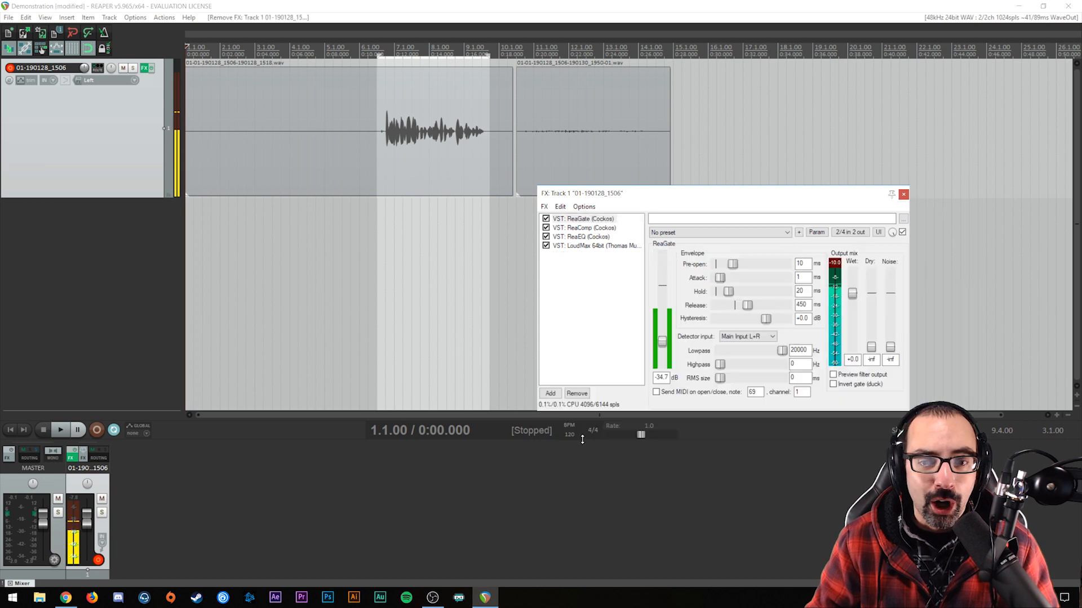
left_click(591, 219)
left_click(592, 246, "shift")
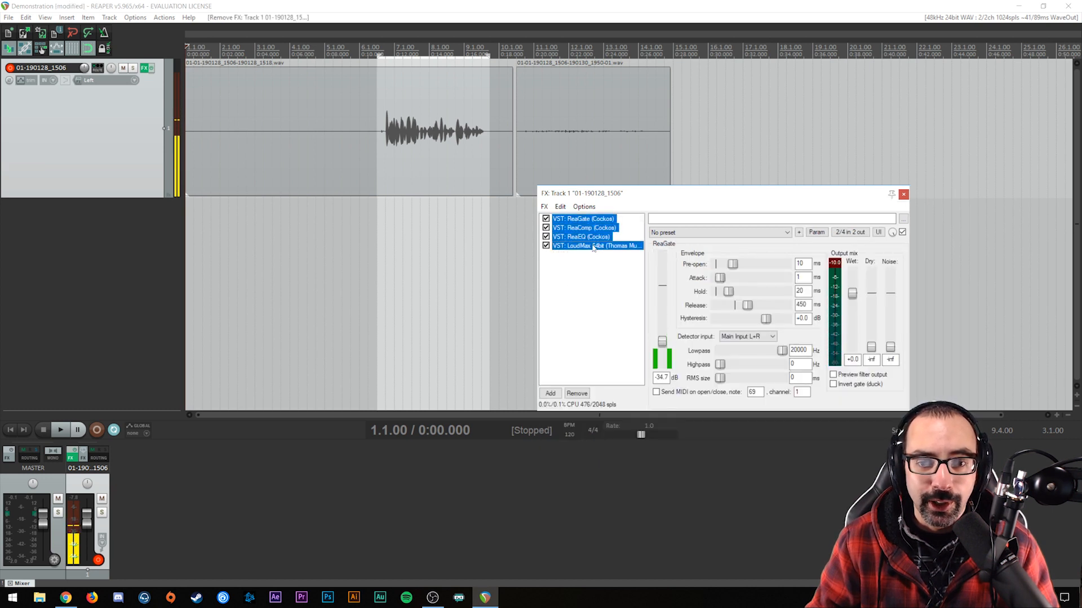
left_click(577, 337)
left_click(550, 336)
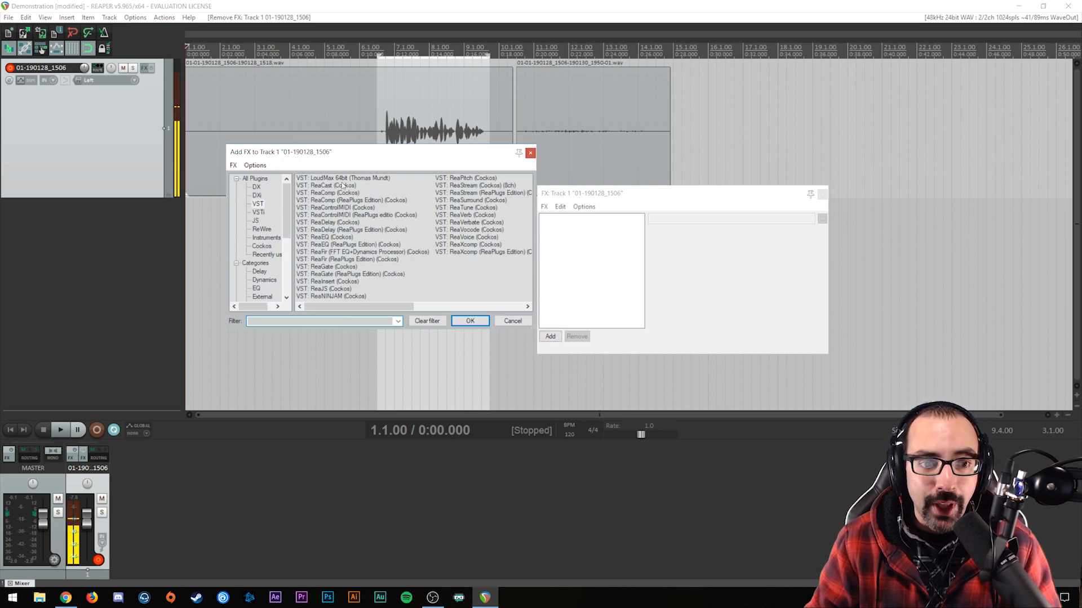
Add ReaFir to Track 1 and set its mode to Subtract
double_click(338, 252)
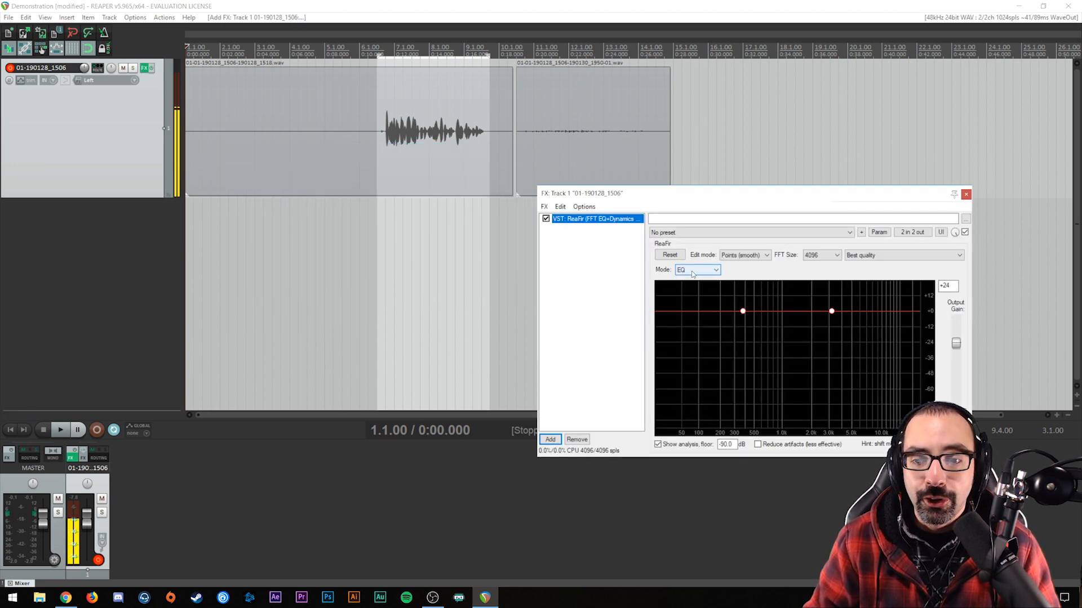
left_click(697, 273)
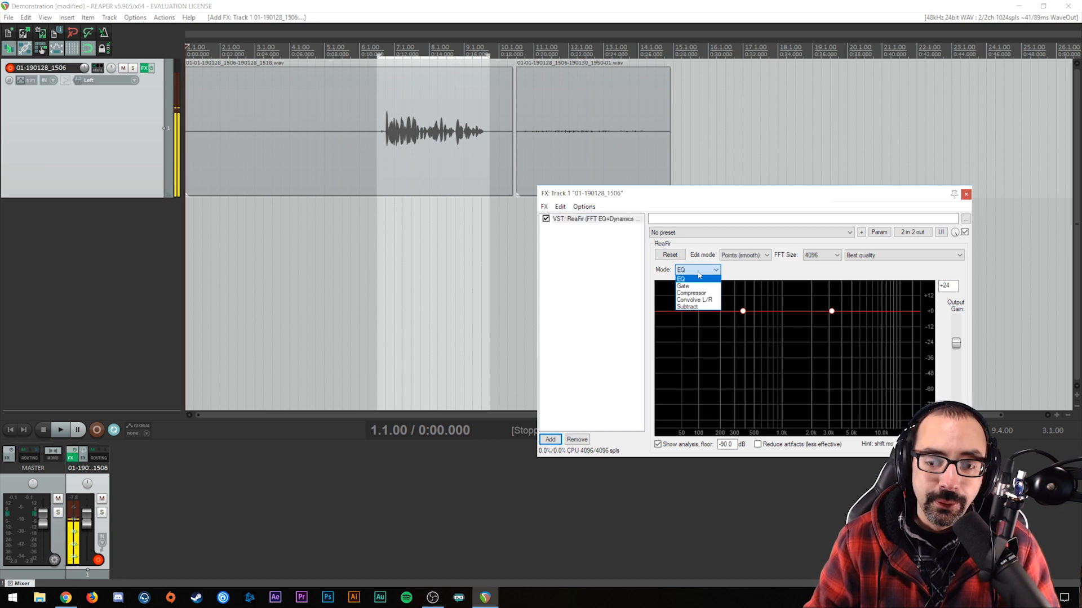
left_click(700, 307)
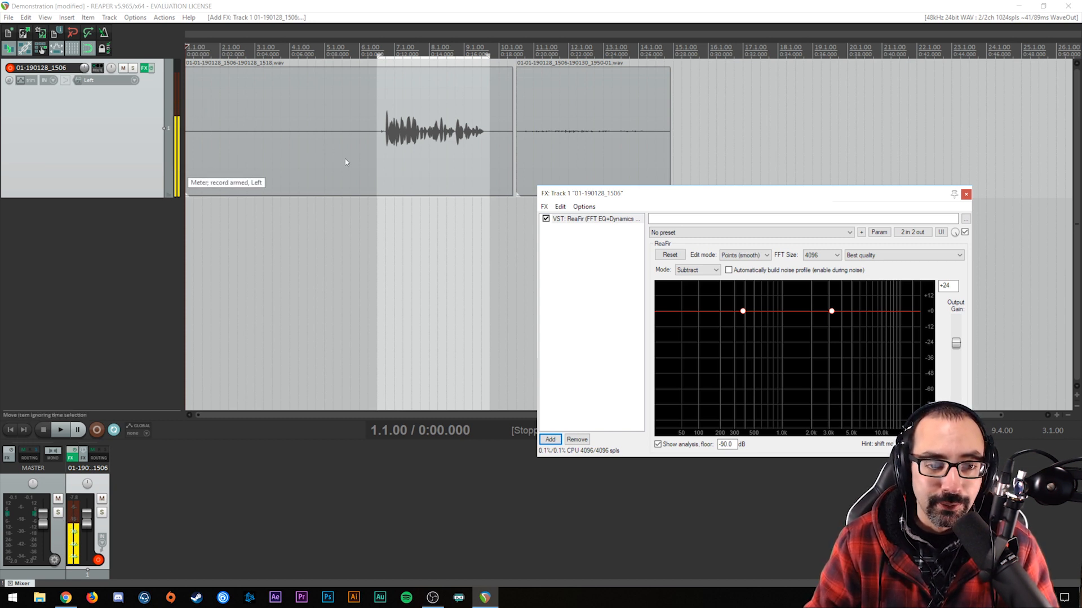
Audition the track briefly, then place the edit cursor at 0:01 in the quiet opening
key("space")
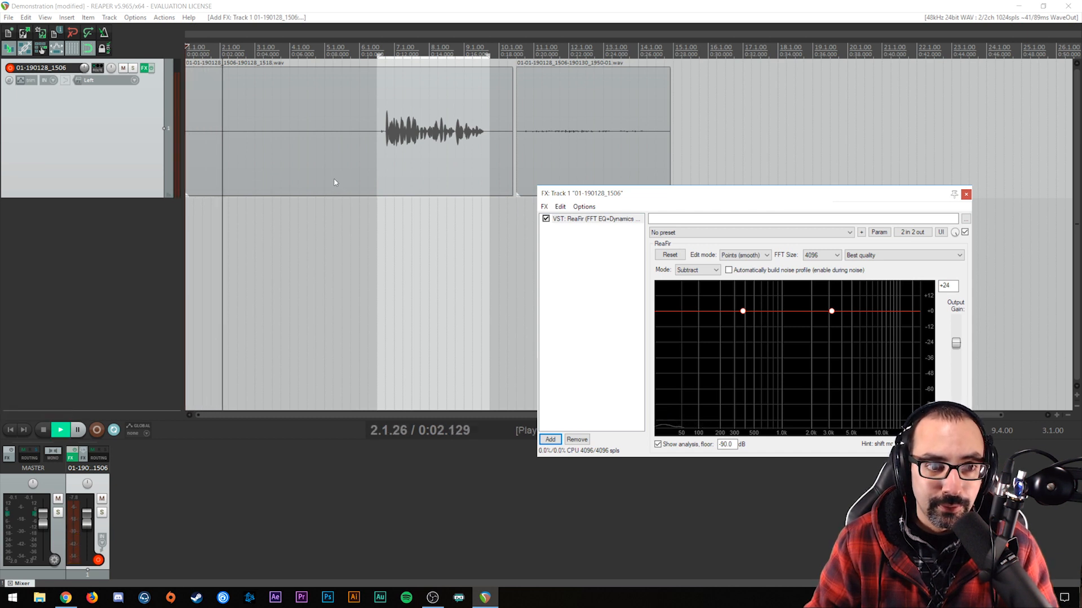
key("space")
left_click(202, 47)
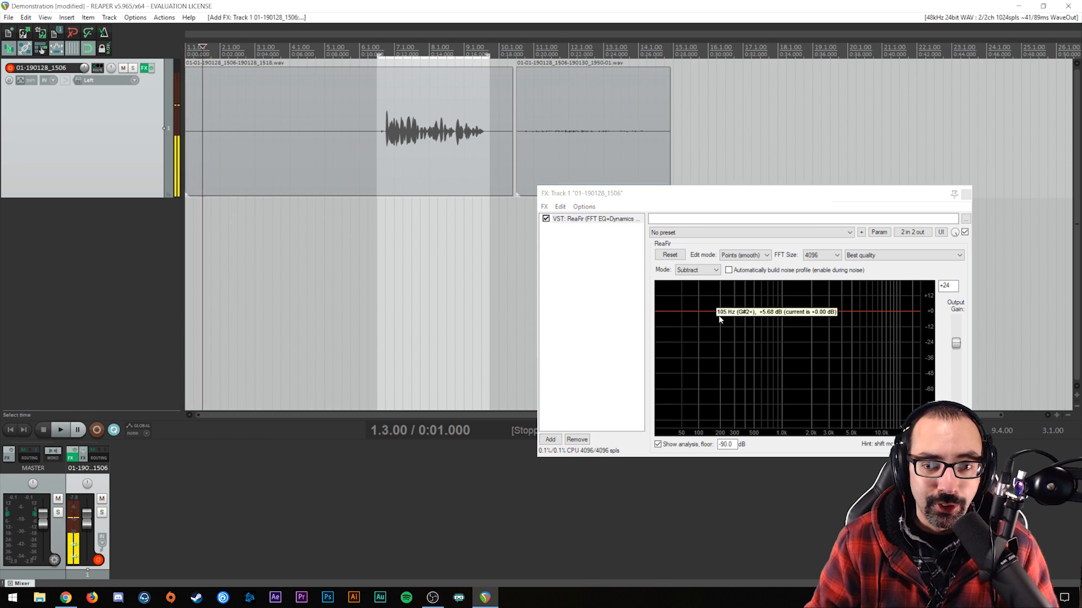
Build ReaFir's noise profile from the quiet opening, then reopen the Add FX browser
left_click(729, 270)
key("space")
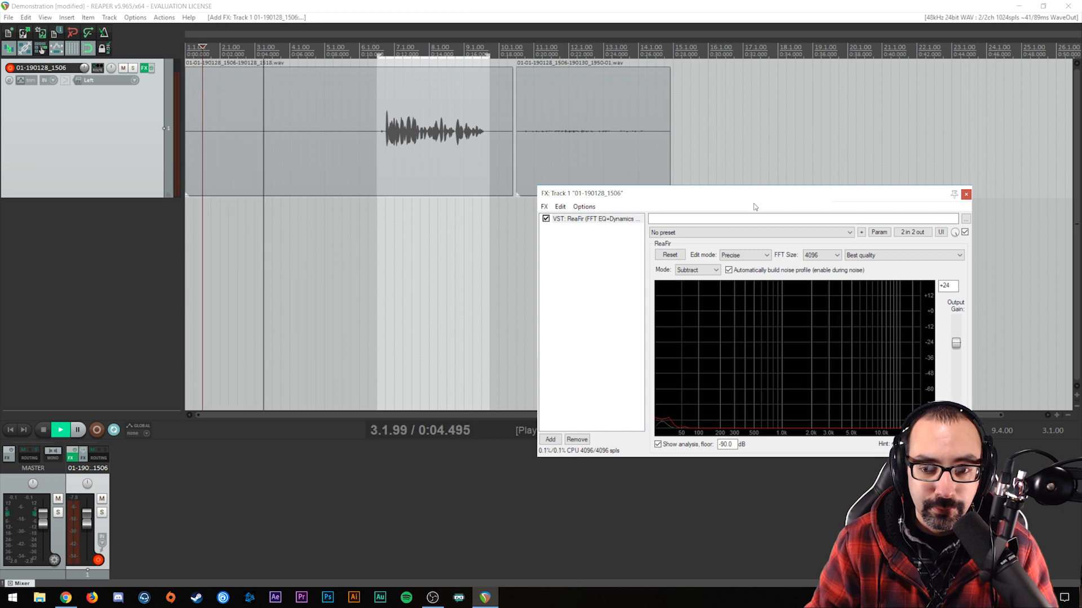
left_click(729, 271)
key("space")
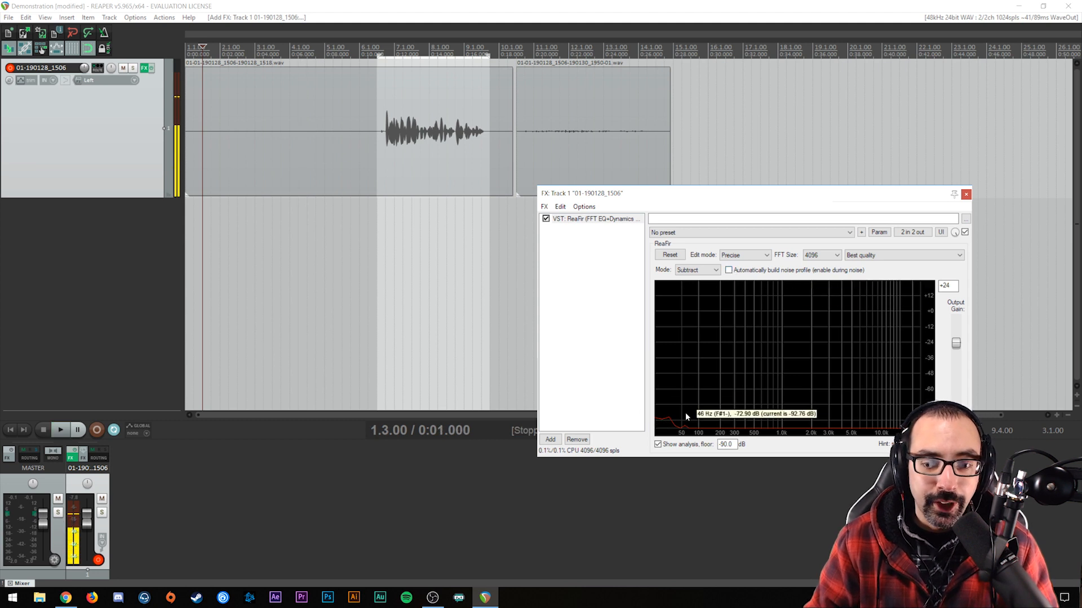
left_click_drag(700, 195, 493, 116)
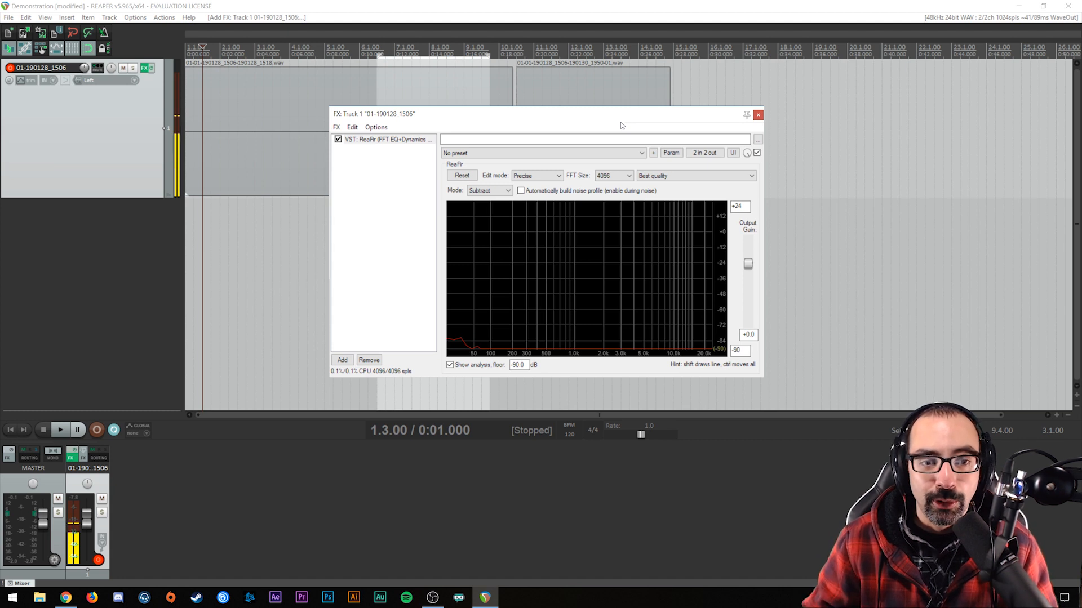
left_click(343, 361)
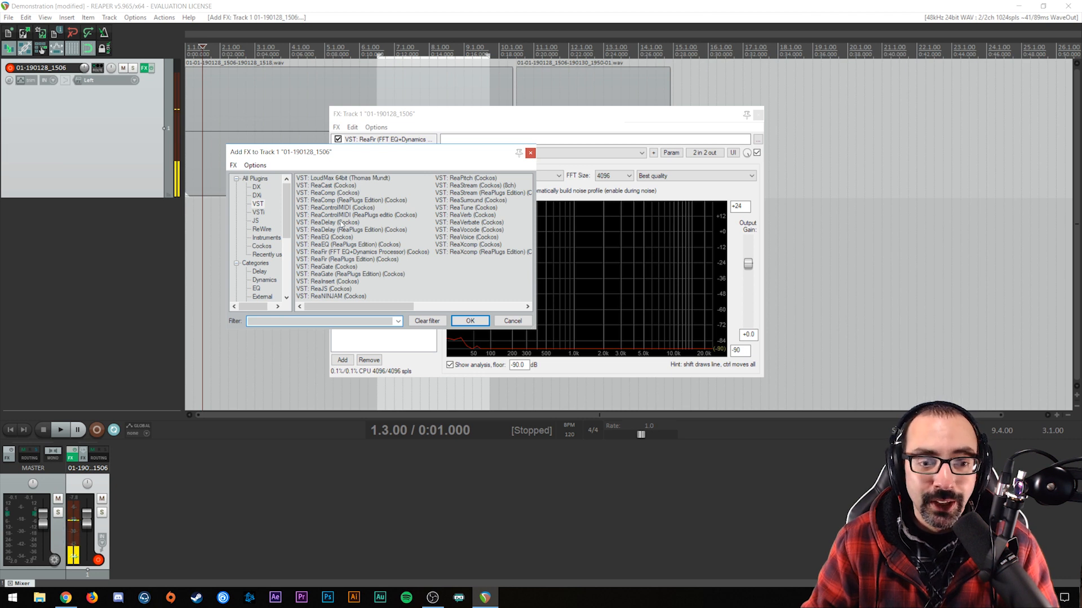
Insert ReaGate (Cockos) after ReaFir and select its Attack value for editing
double_click(339, 267)
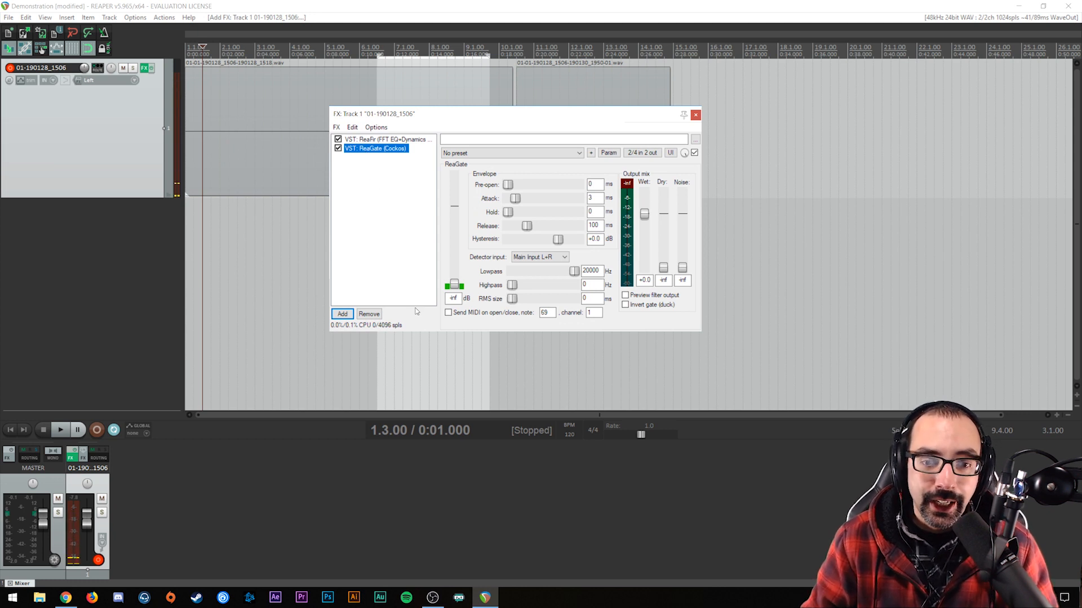
double_click(594, 198)
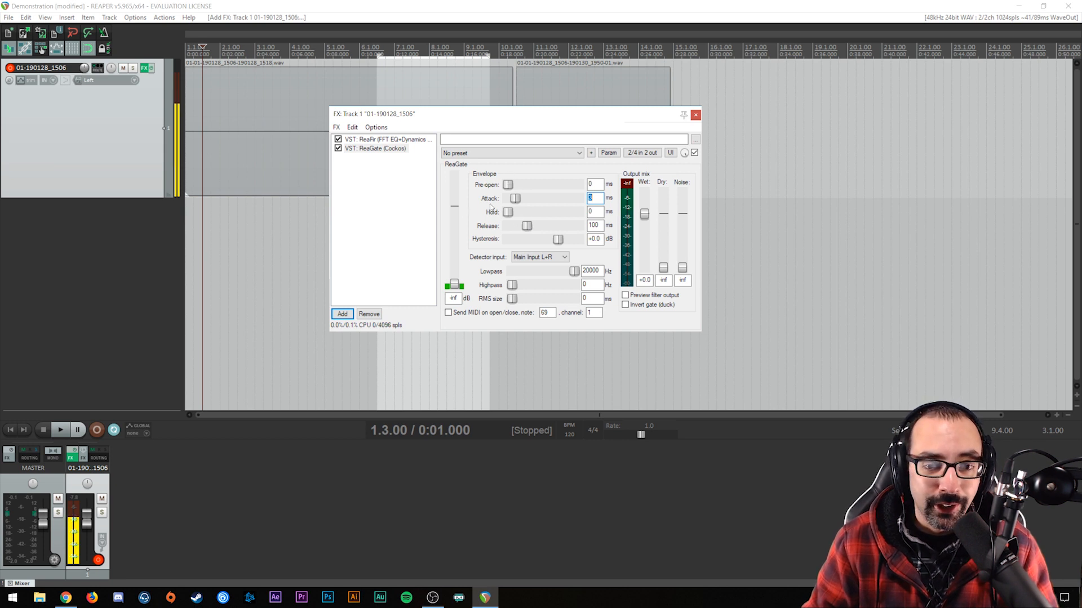
Enter ReaGate attack 1 ms, hold 20 ms, release 450 ms, and move the FX window aside
type("1")
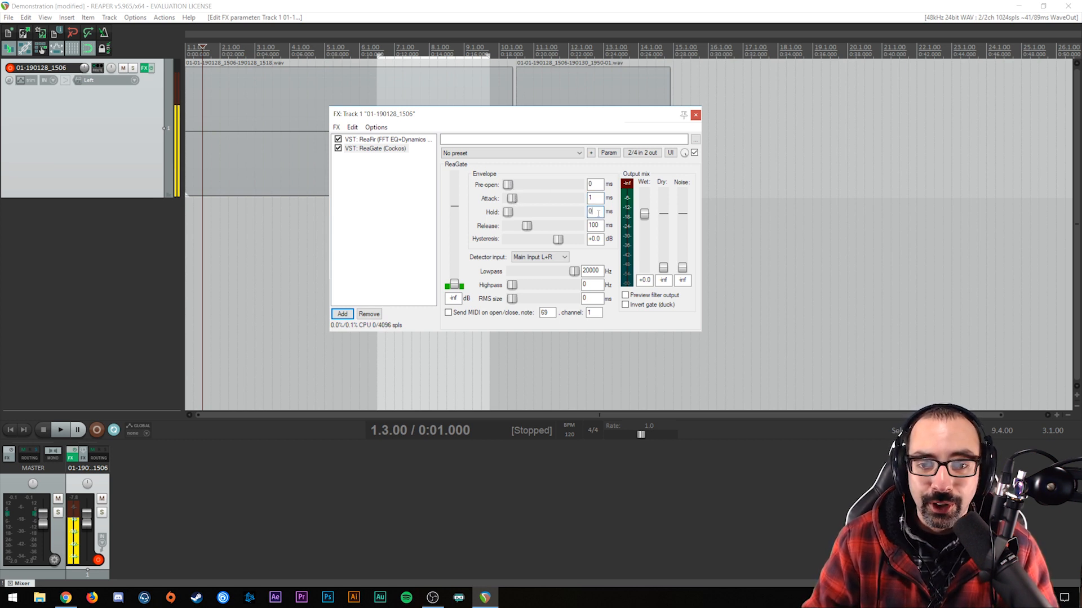
type("20")
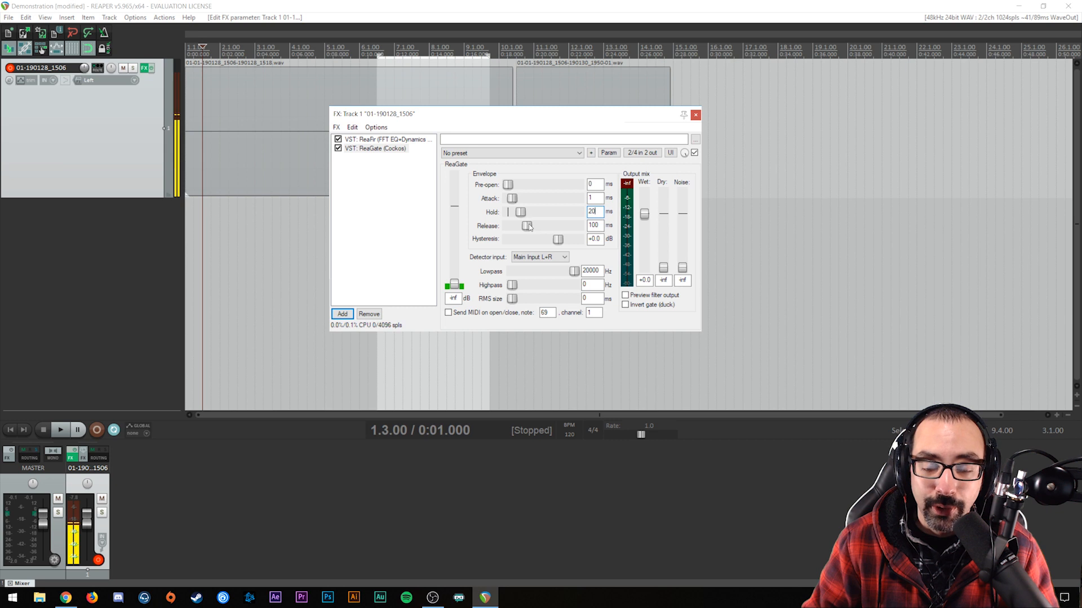
double_click(593, 224)
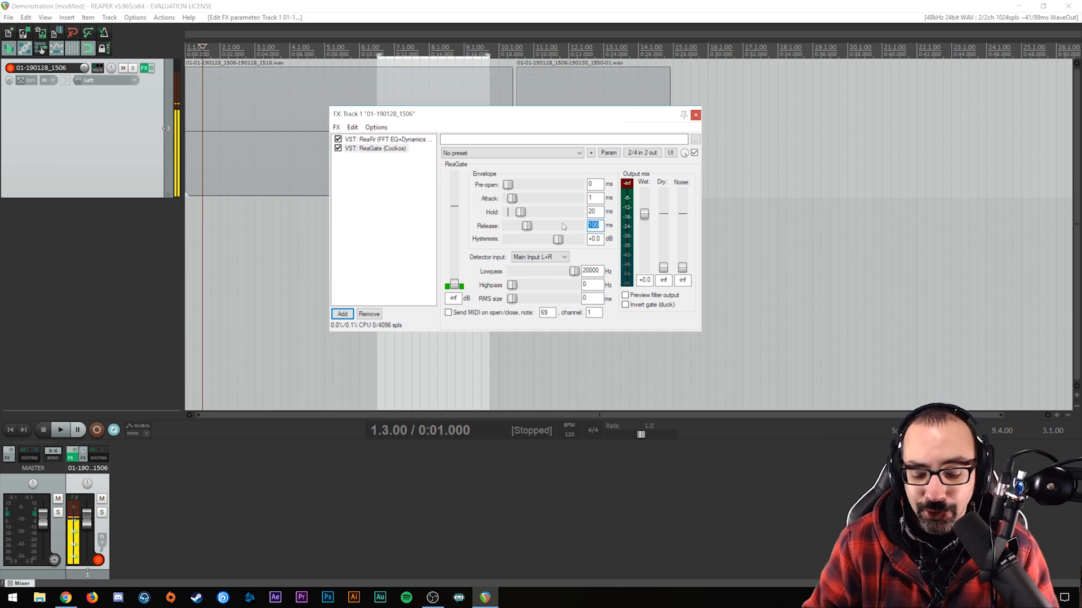
type("450")
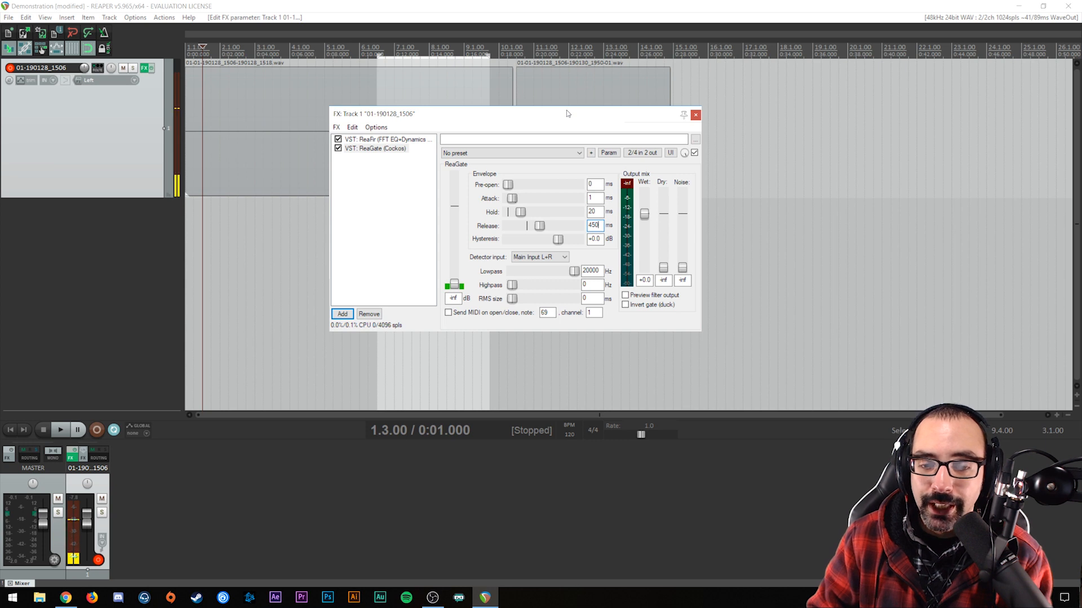
left_click_drag(562, 117, 913, 107)
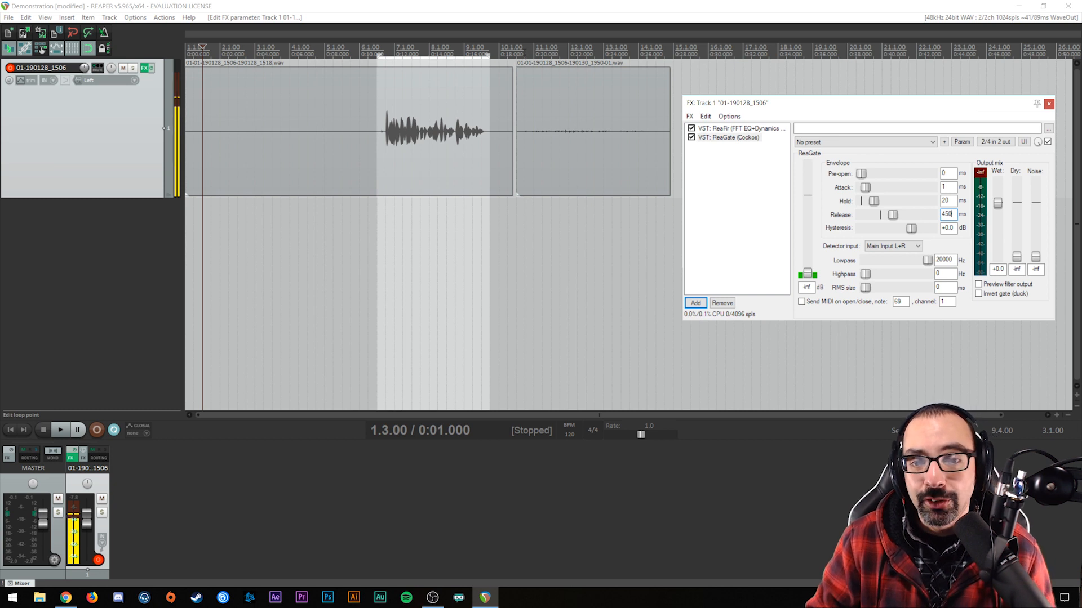
Play the second clip from 0:19.5 and raise ReaGate's threshold up from -inf
left_click(524, 52)
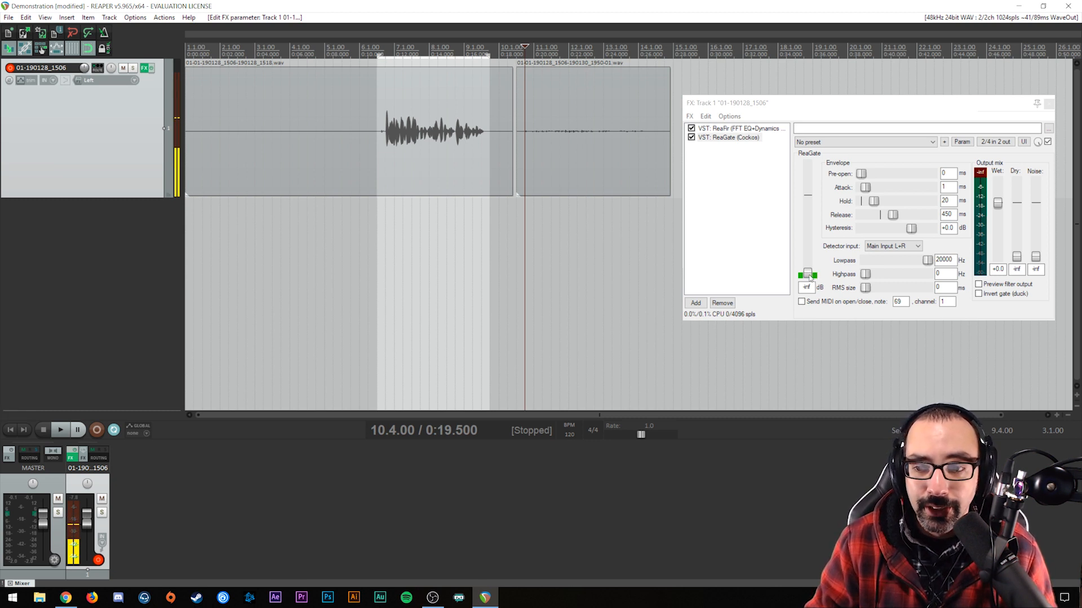
key("space")
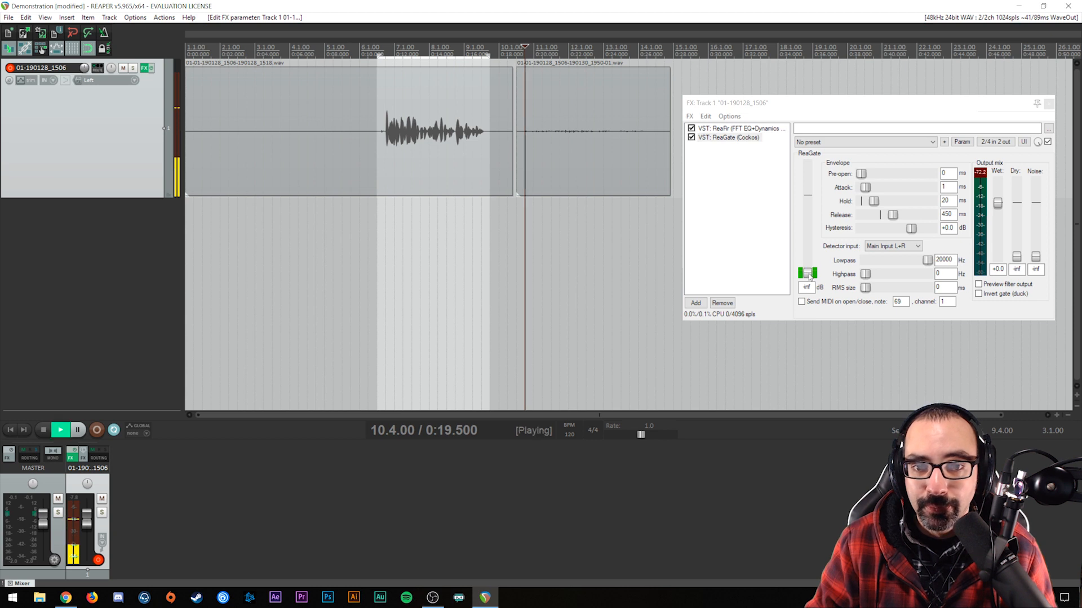
left_click_drag(808, 275, 806, 257)
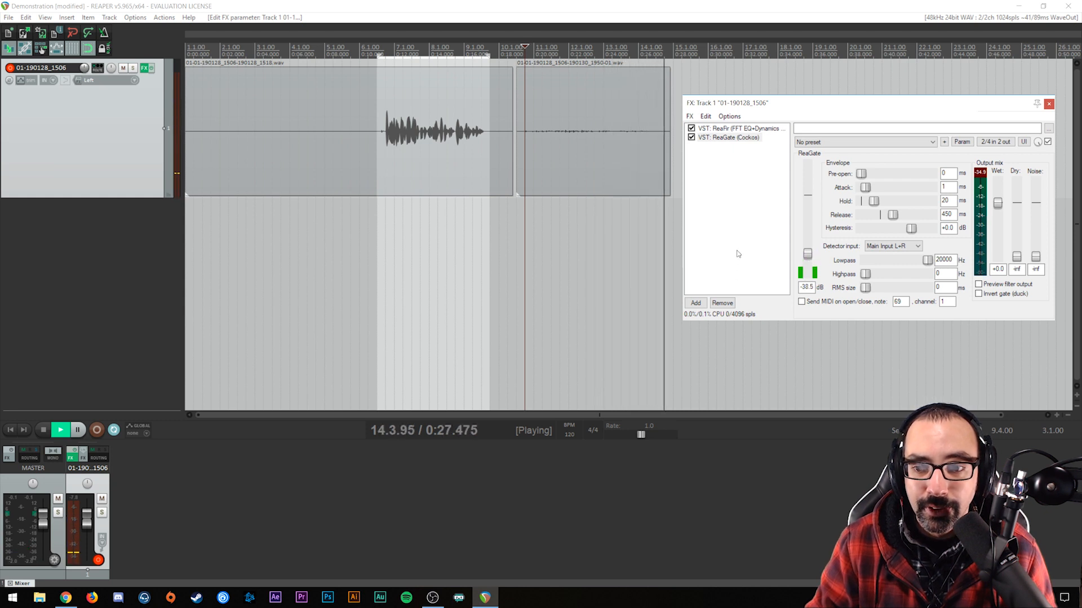
key("space")
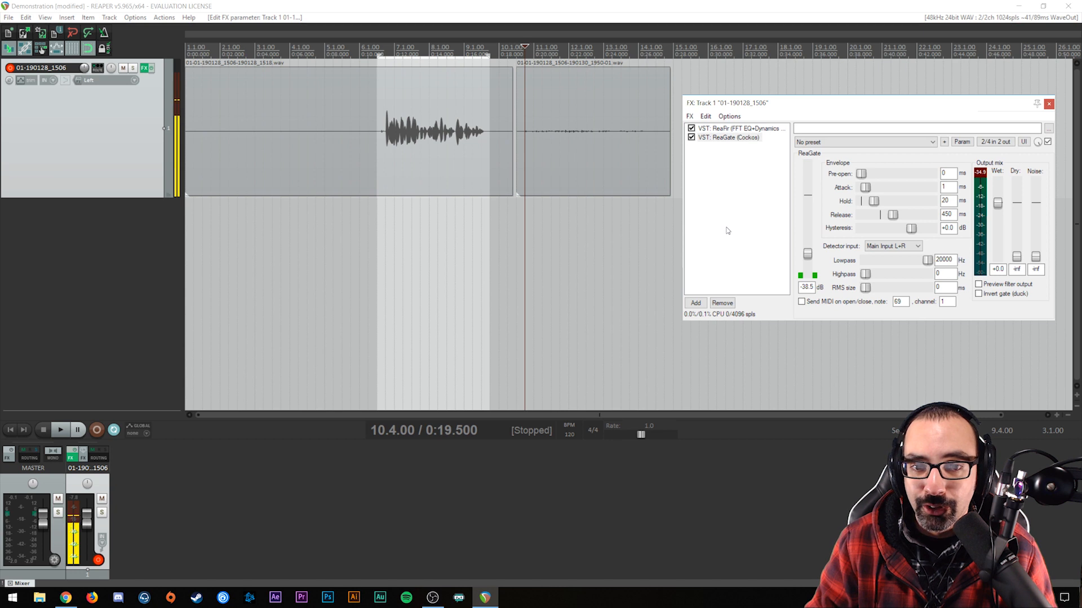
Fine-tune the gate threshold to about -34.8 dB while replaying the clip
key("space")
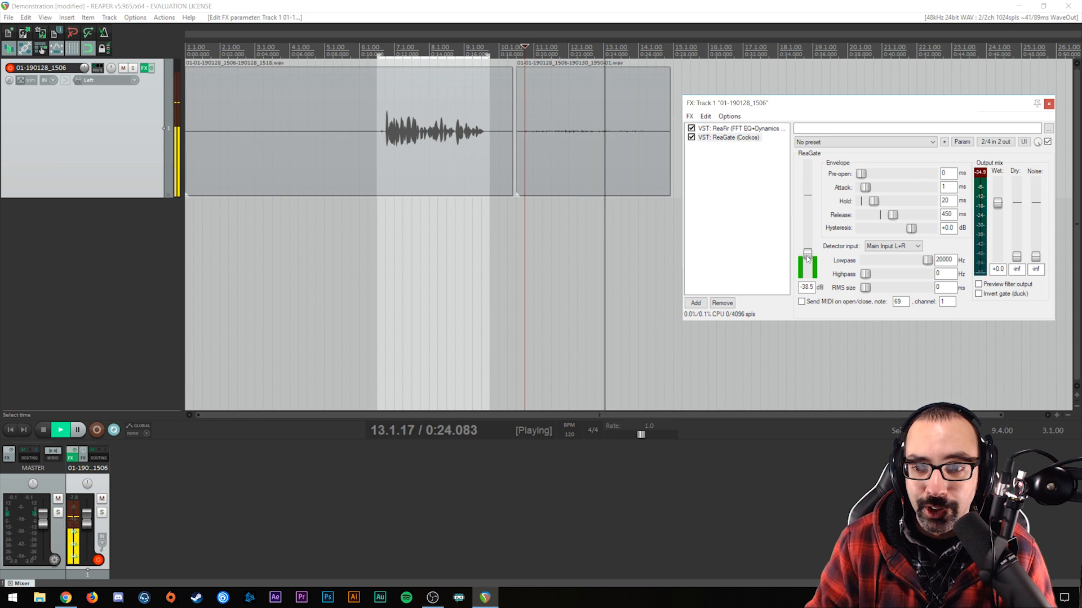
left_click_drag(809, 257, 808, 252)
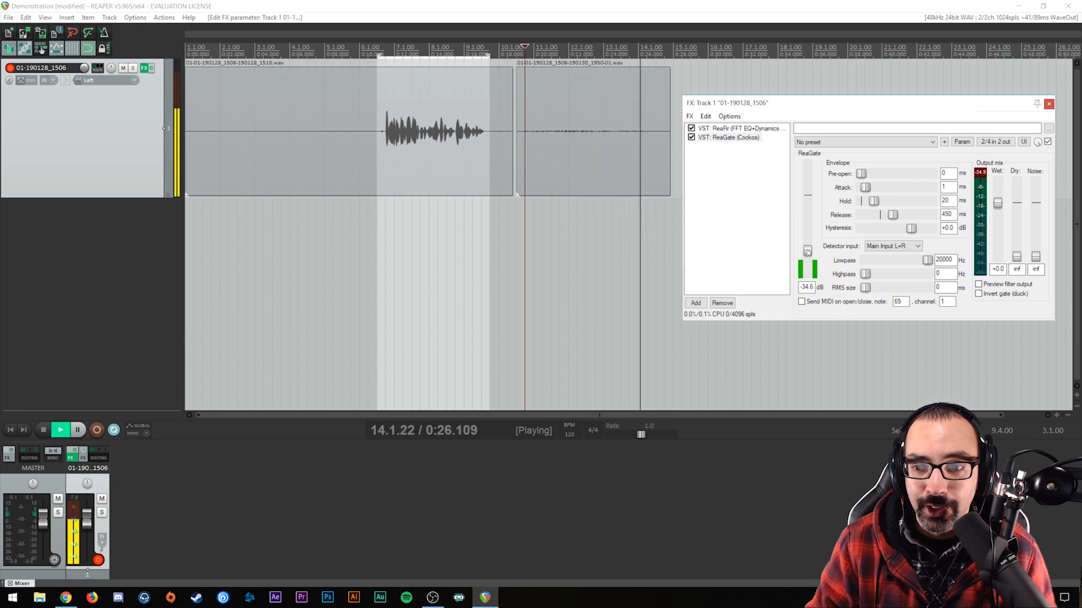
key("space")
key("space")
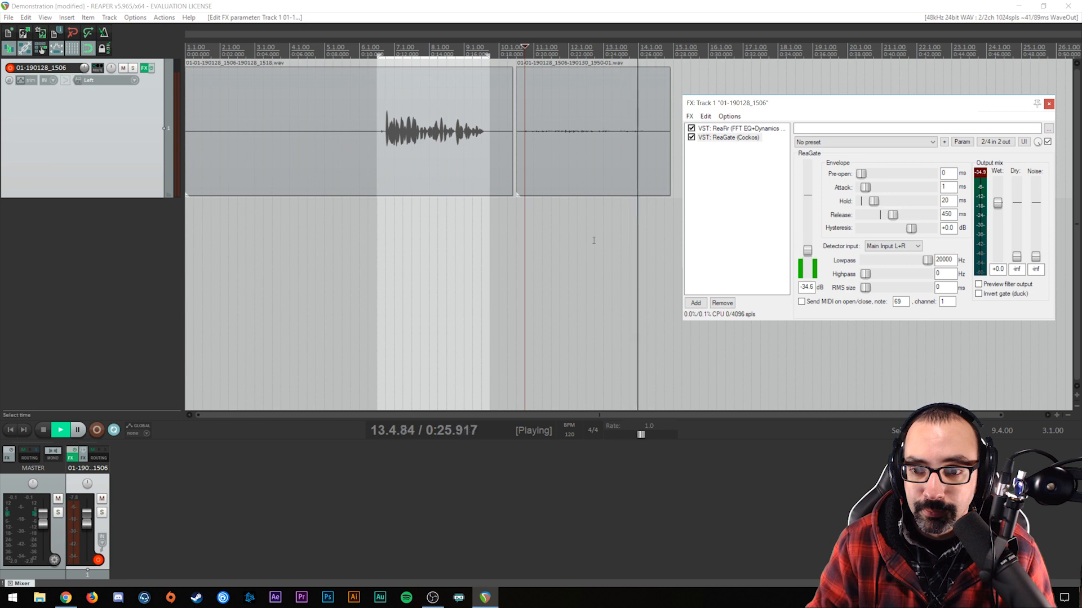
key("space")
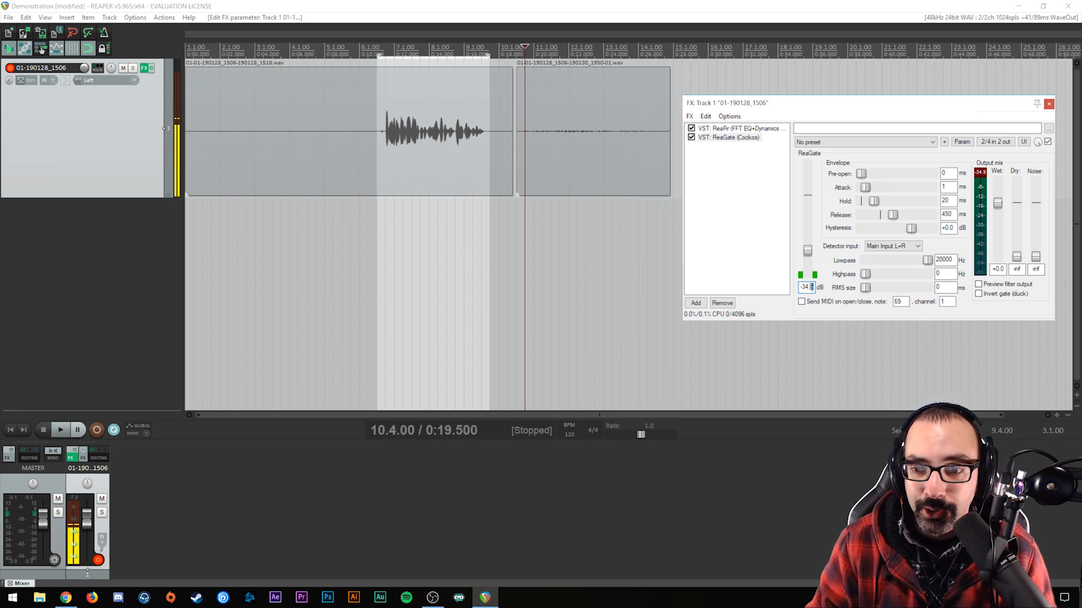
type("8")
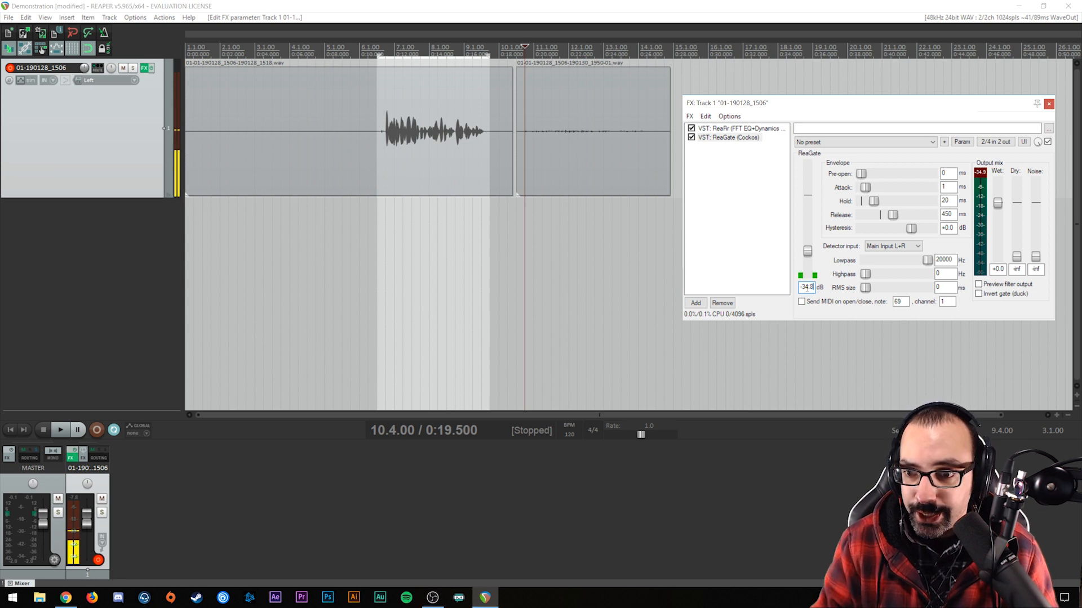
key("space")
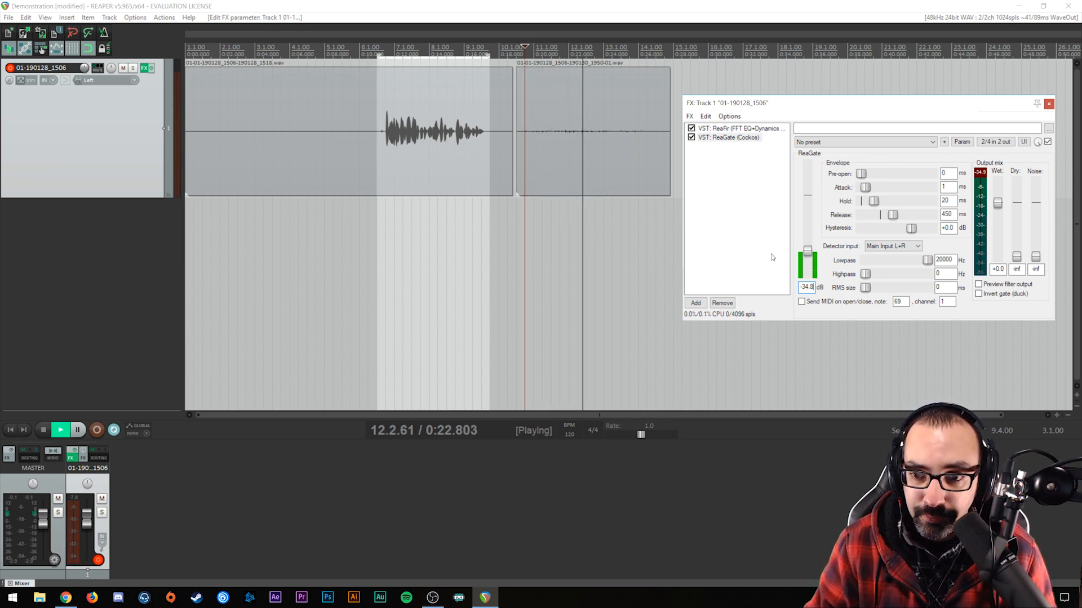
key("space")
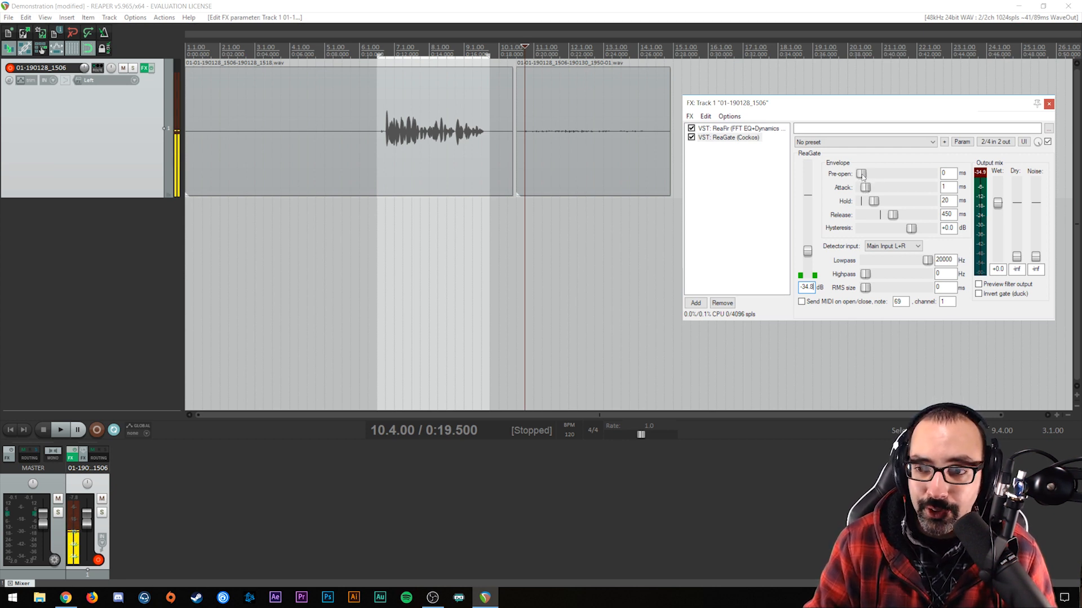
Audition the speech from 0:11 to hear the current gate behaviour
left_click(377, 49)
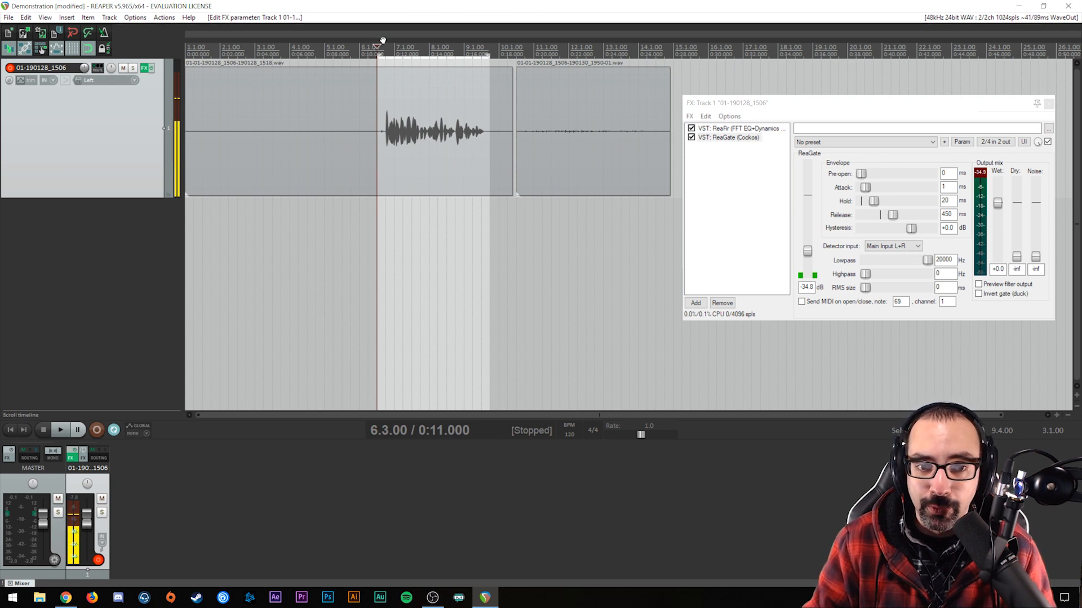
key("space")
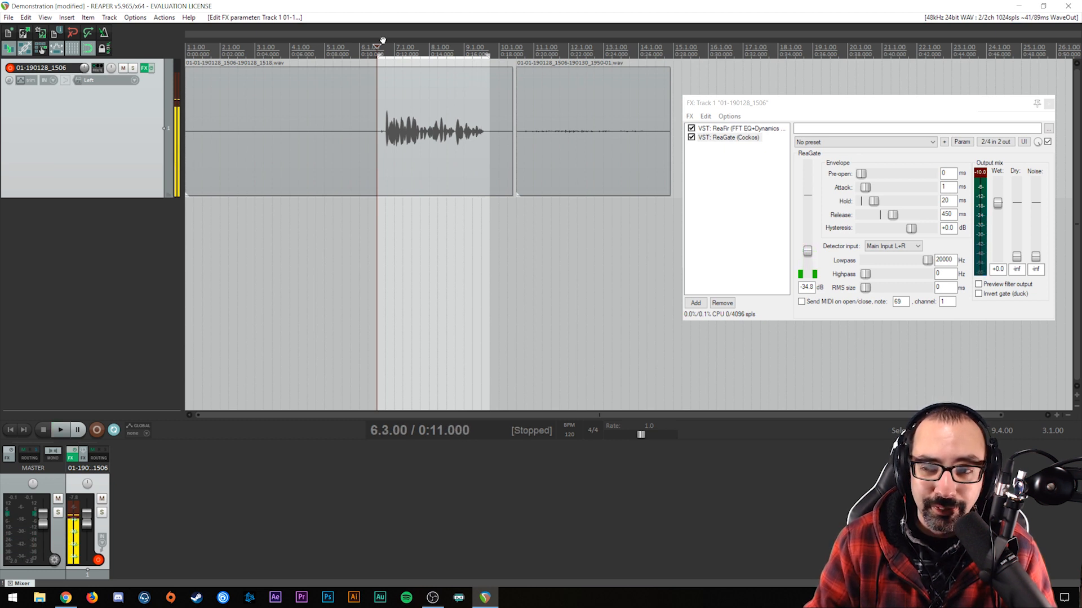
key("space")
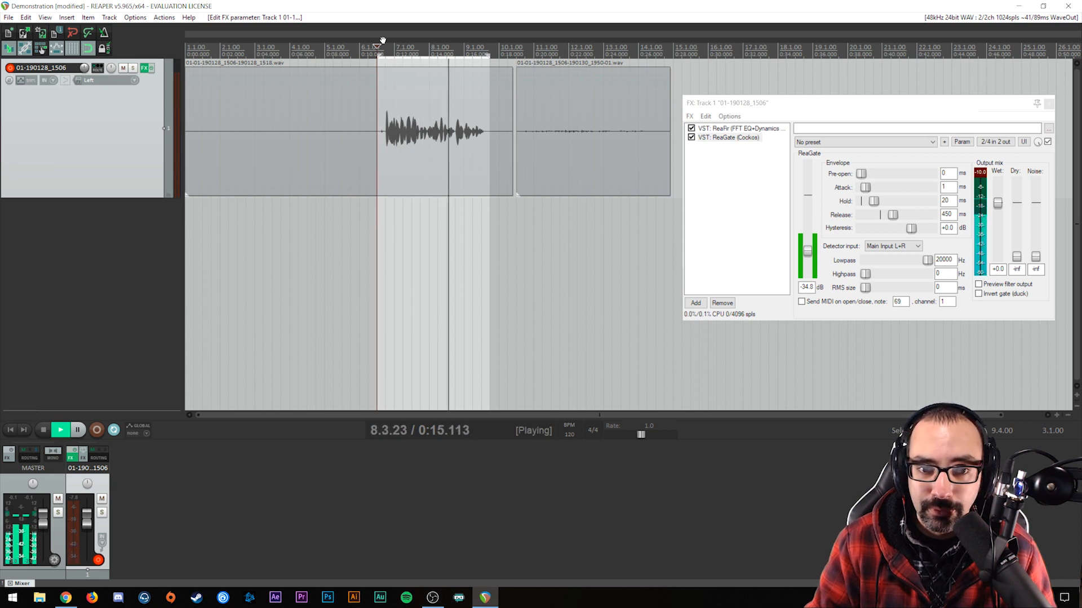
key("space")
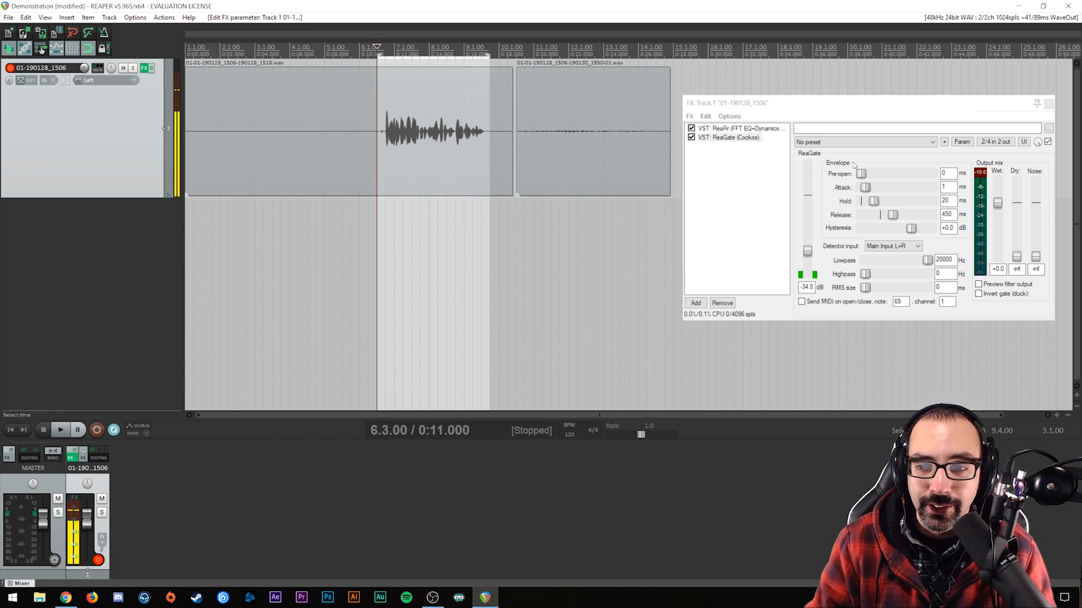
Raise ReaGate's pre-open time to 7 ms, auditioning the clip between adjustments
left_click_drag(862, 176, 875, 175)
key("space")
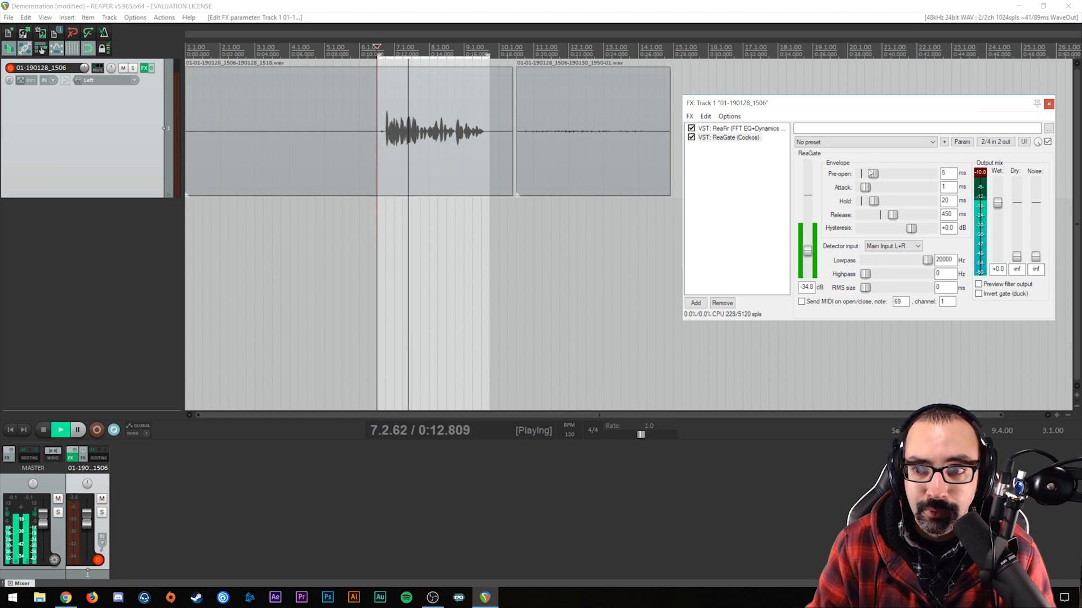
key("space")
left_click_drag(871, 173, 877, 176)
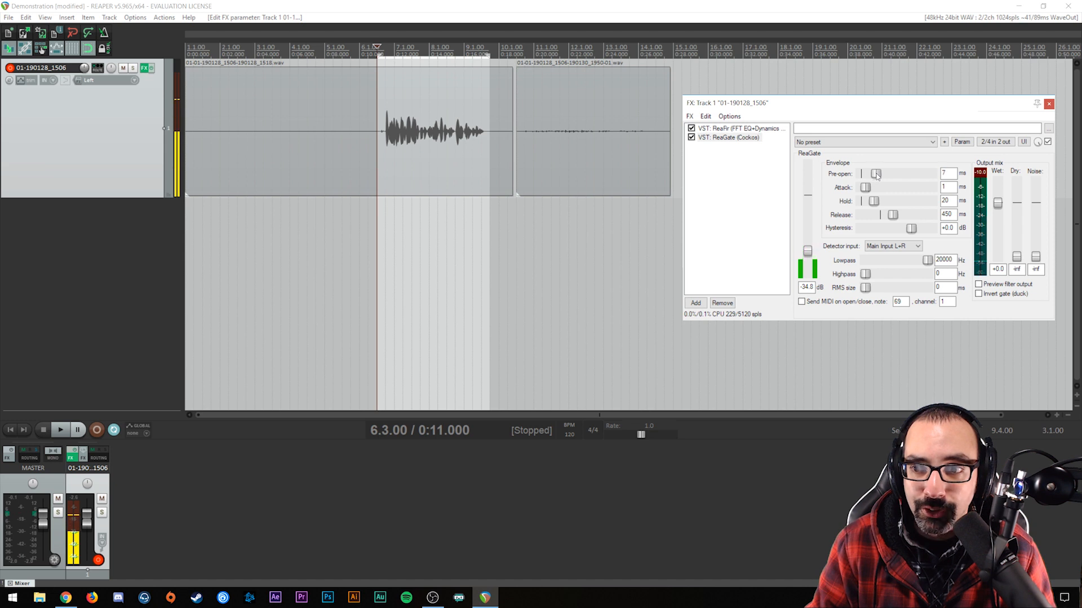
key("space")
key("space")
left_click_drag(876, 176, 876, 176)
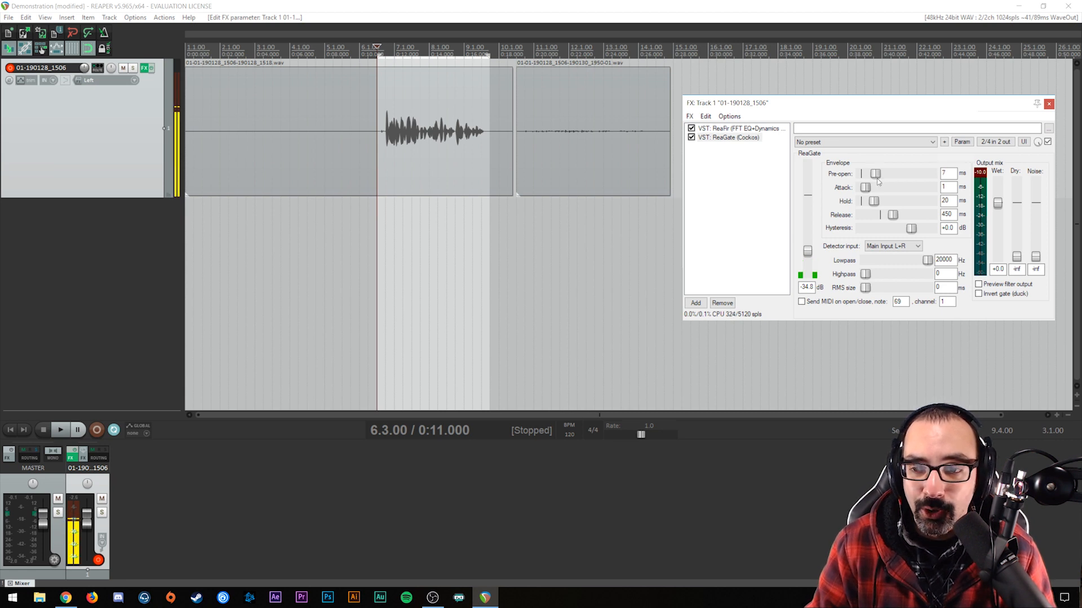
key("space")
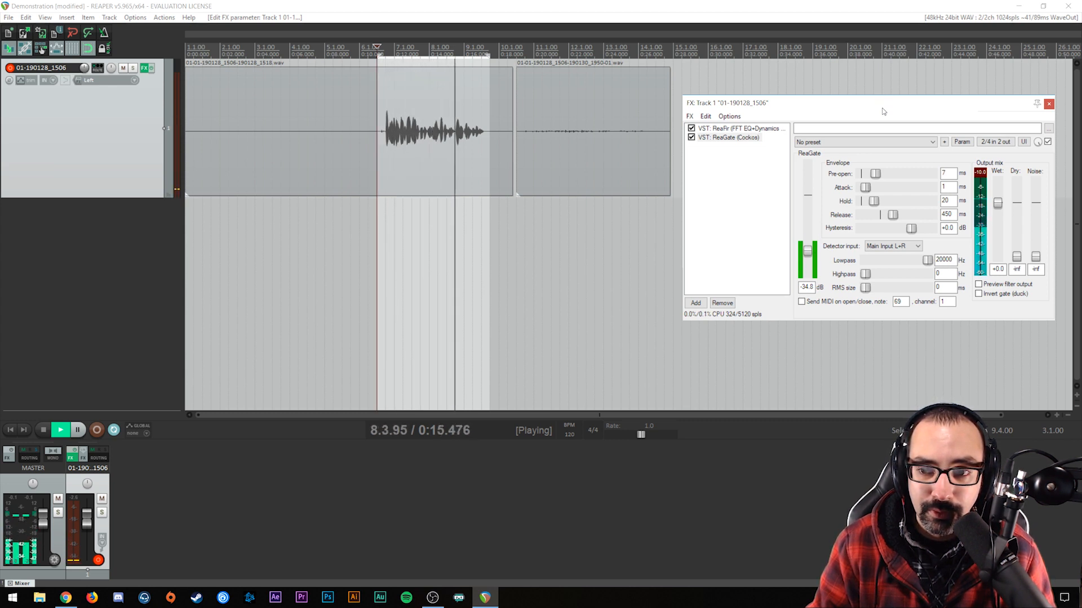
key("space")
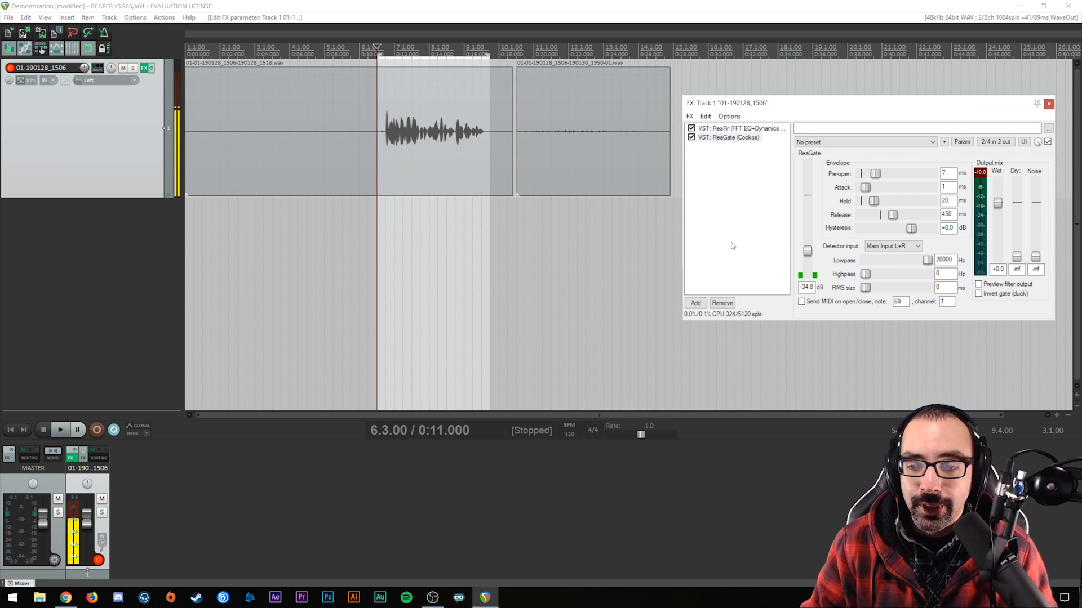
Add VST: ReaComp (Cockos) to Track 1's FX chain after ReaGate
left_click(696, 303)
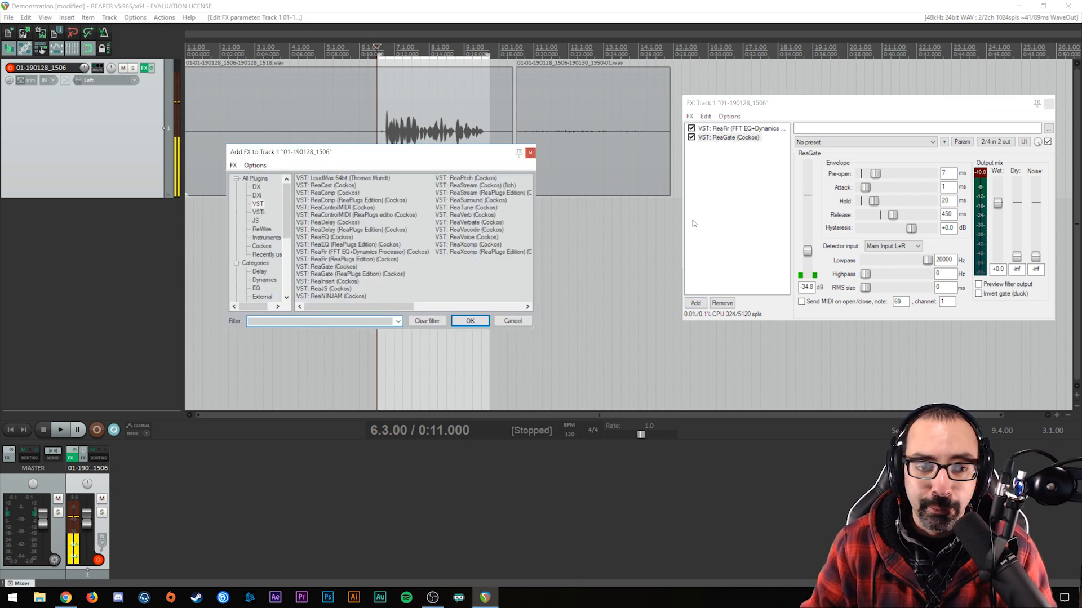
double_click(334, 193)
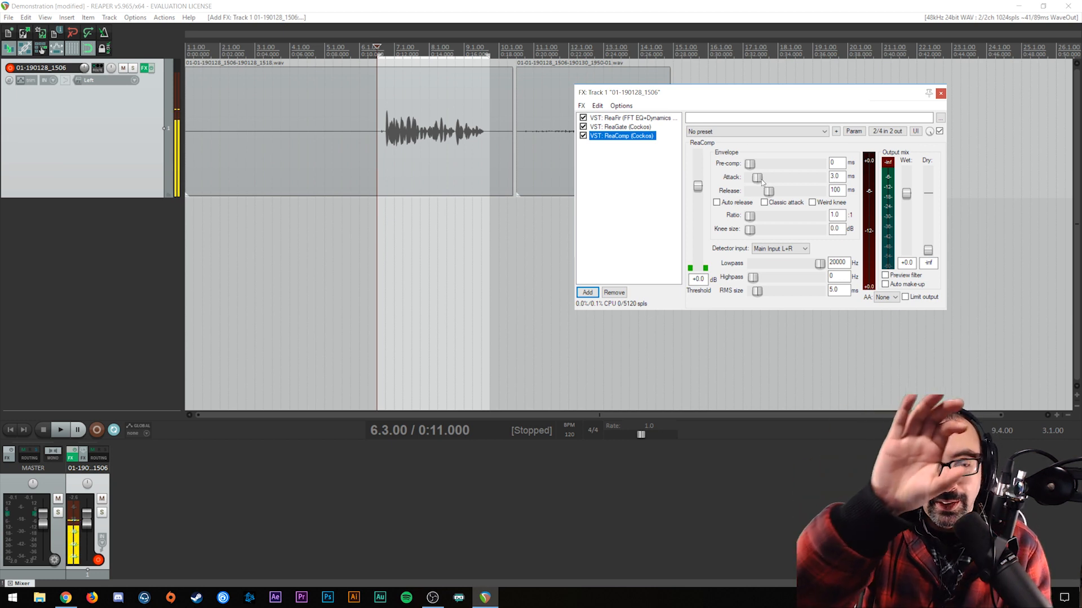
Enter 1 ms for ReaComp's attack and 200 ms for its release
double_click(841, 177)
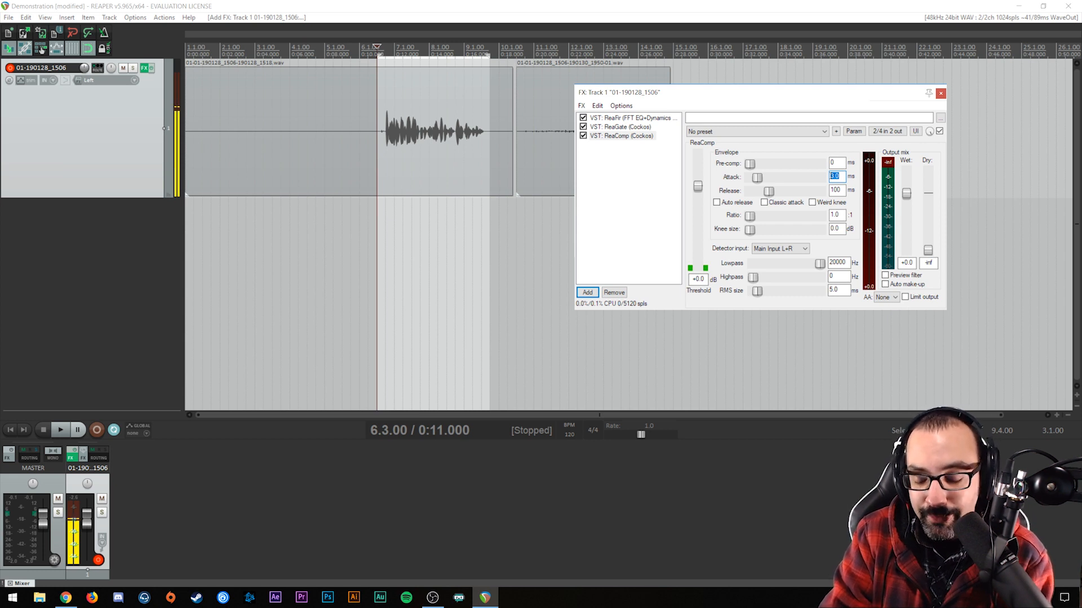
type("1")
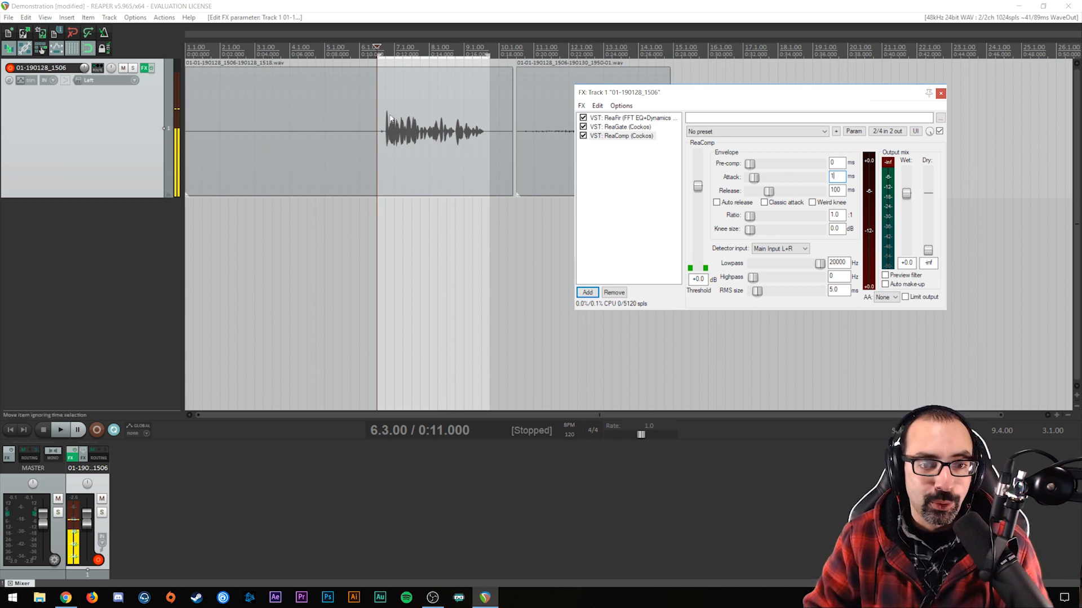
scroll(390, 119, "up", 2)
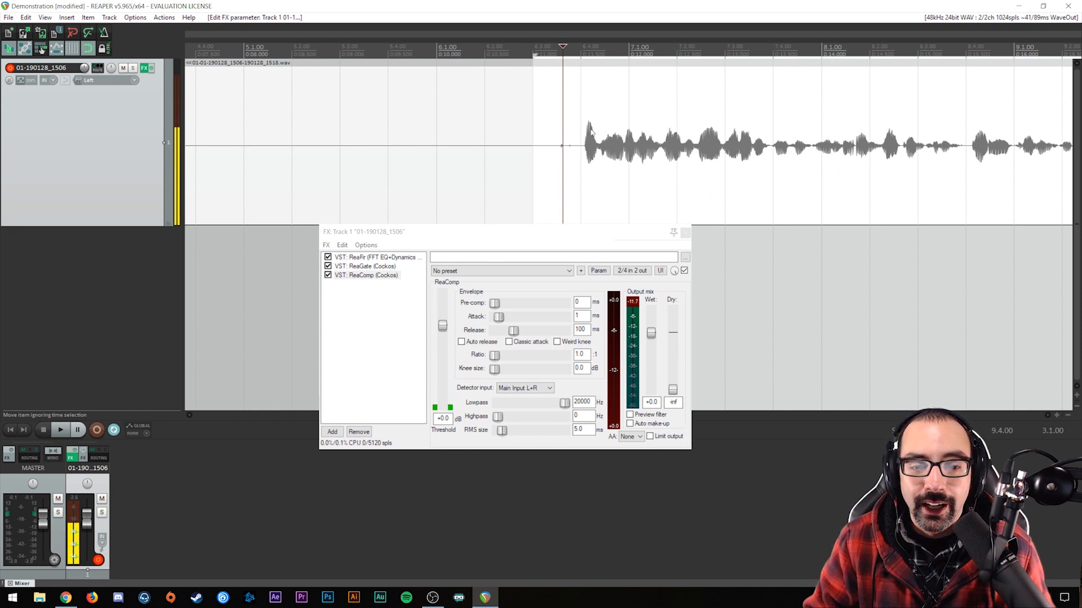
left_click_drag(565, 237, 680, 175)
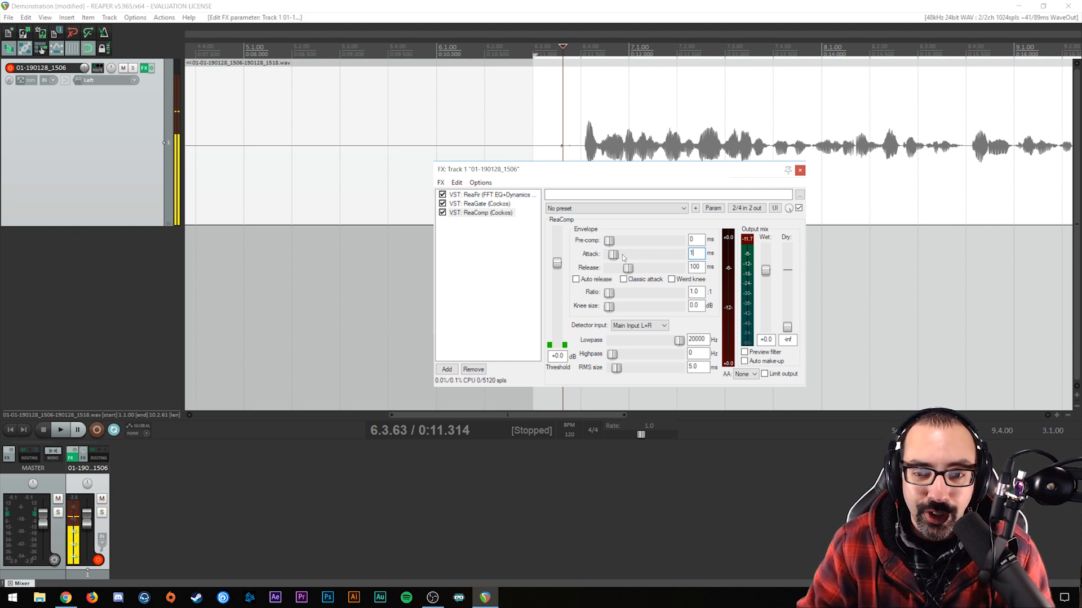
double_click(685, 267)
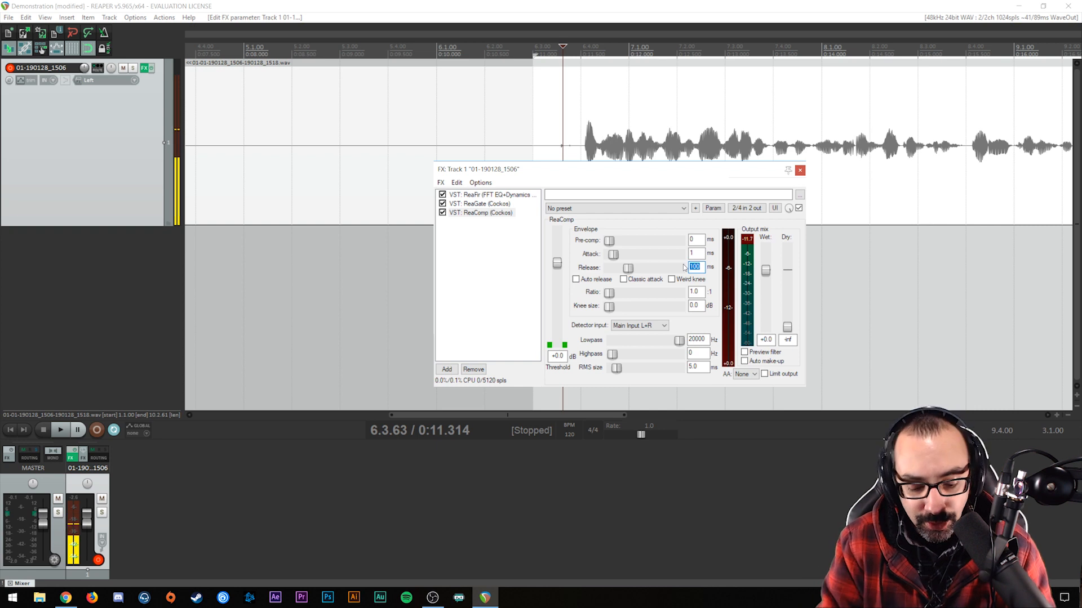
type("200")
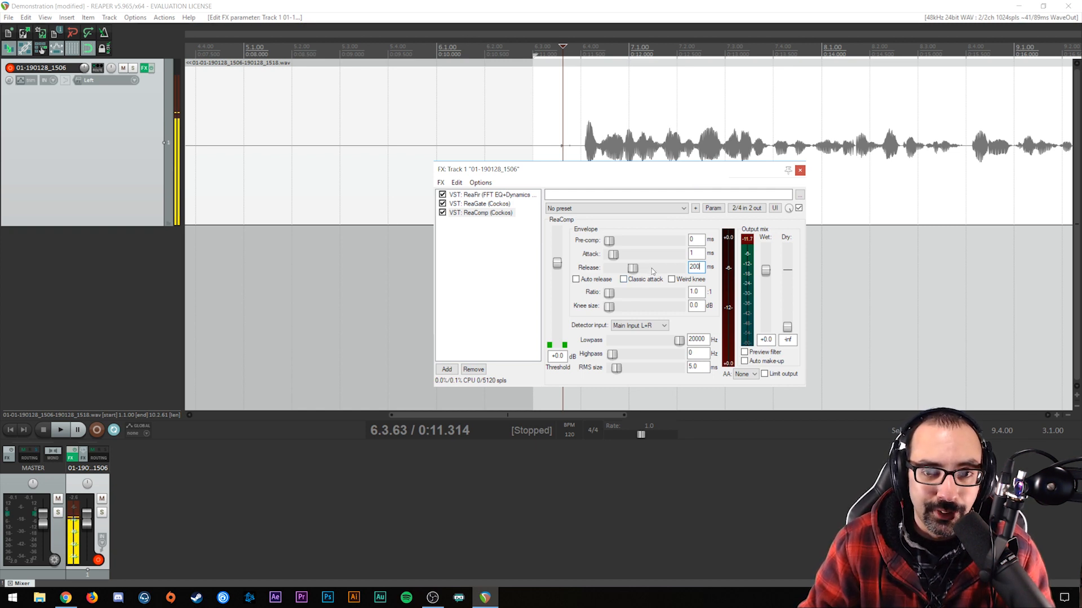
Set ReaComp's ratio to 4.0:1
left_click_drag(701, 292, 665, 291)
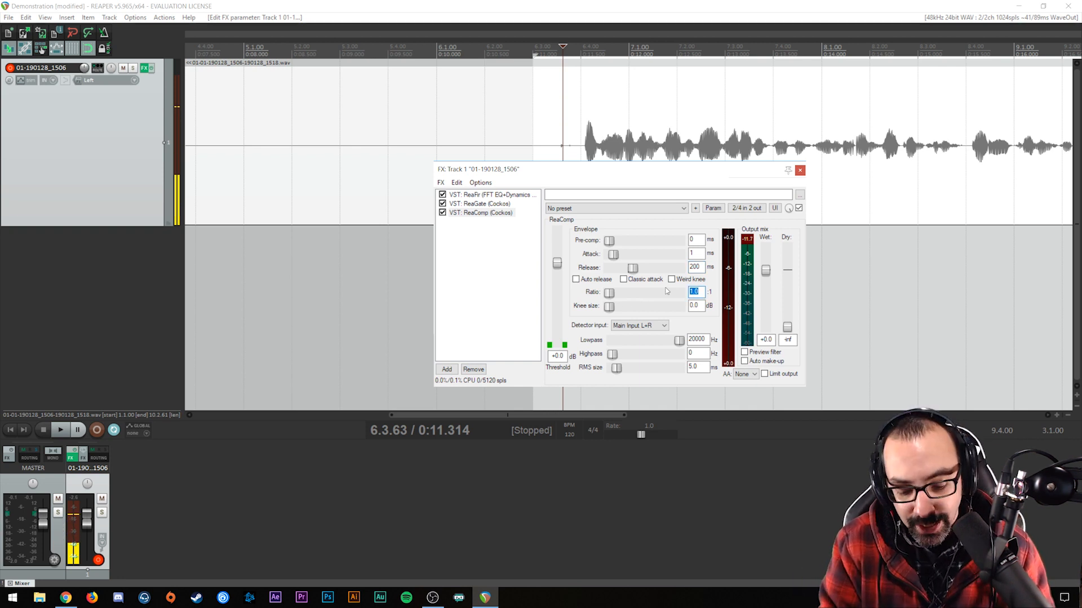
type("4")
key("Return")
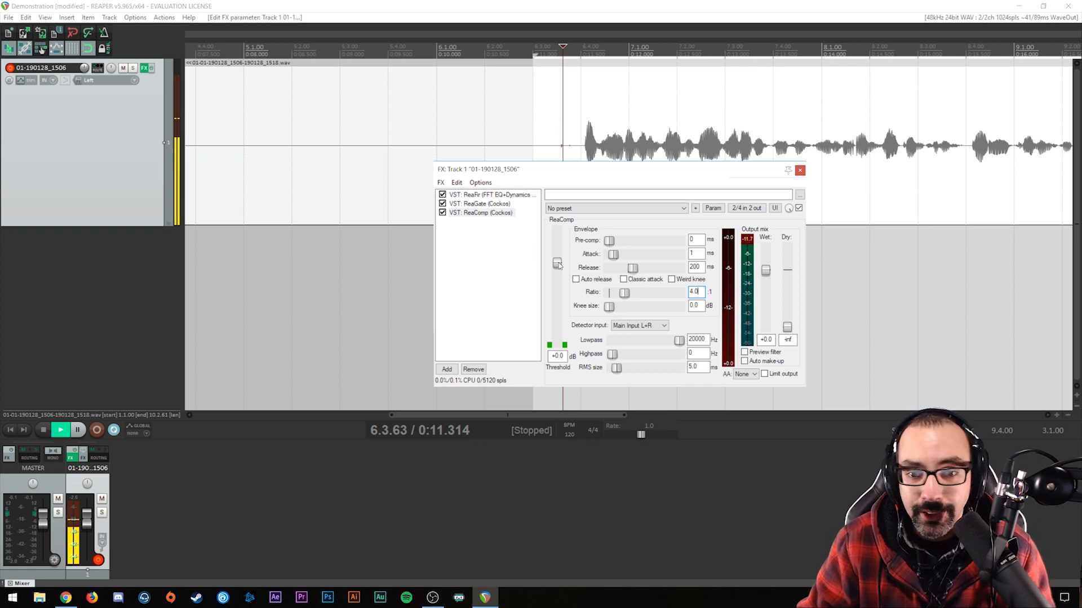
While playing the voice, lower the threshold to -32.2 dB and widen the knee to 3.0 dB
key("space")
left_click_drag(557, 263, 564, 321)
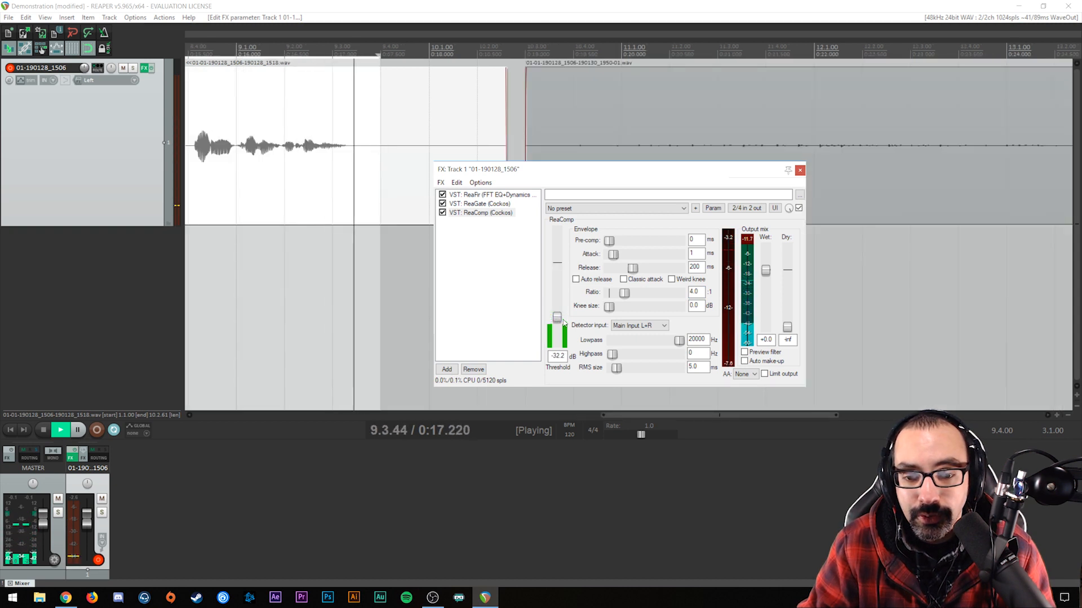
key("space")
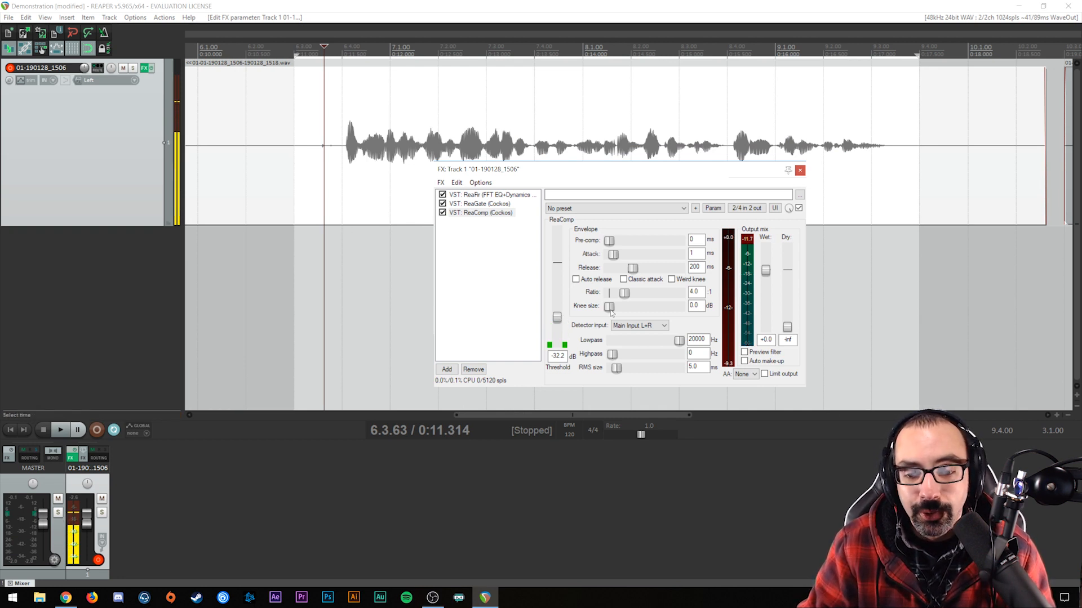
key("space")
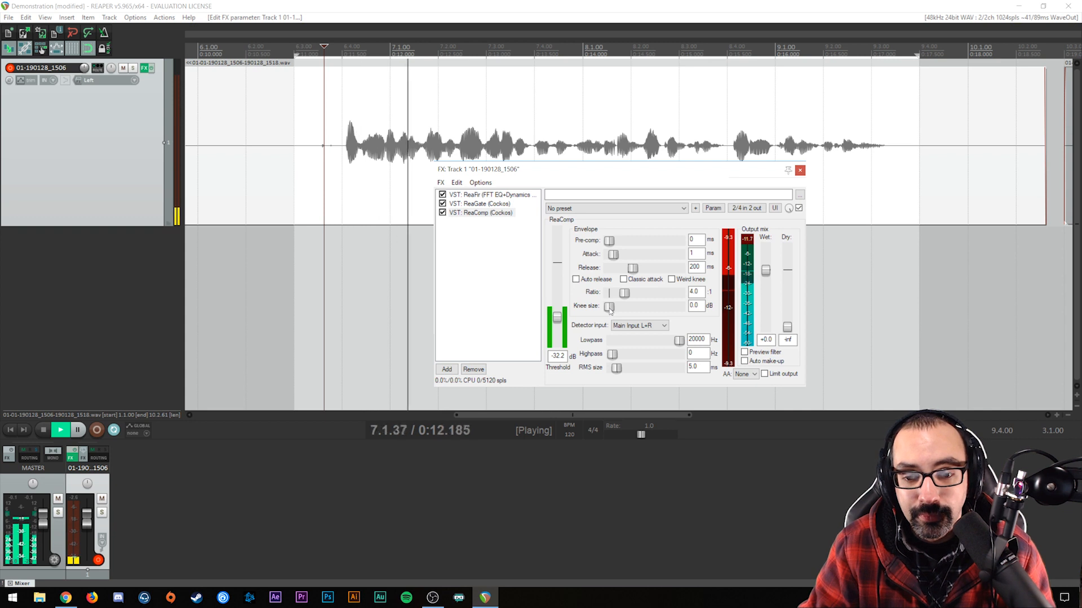
left_click_drag(610, 309, 618, 308)
key("space")
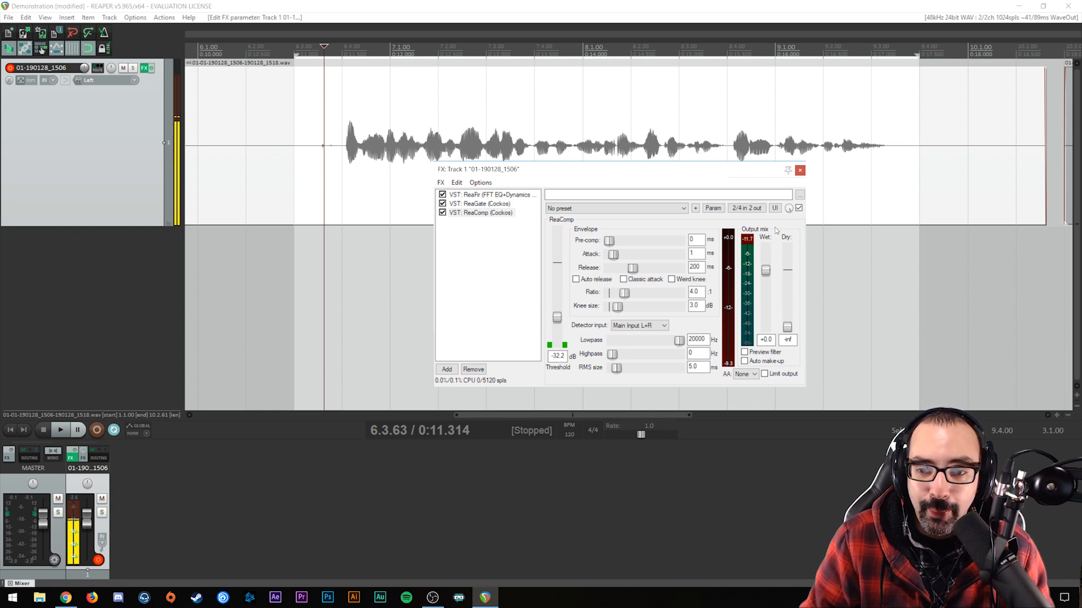
Audition the compression and try a ReaComp wet level of 8
key("space")
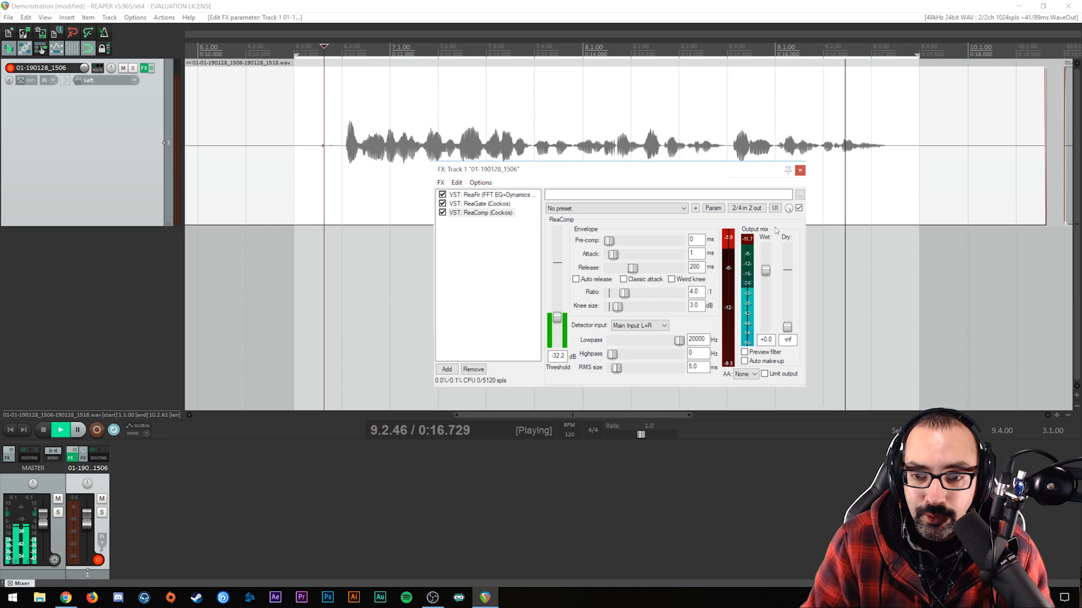
key("space")
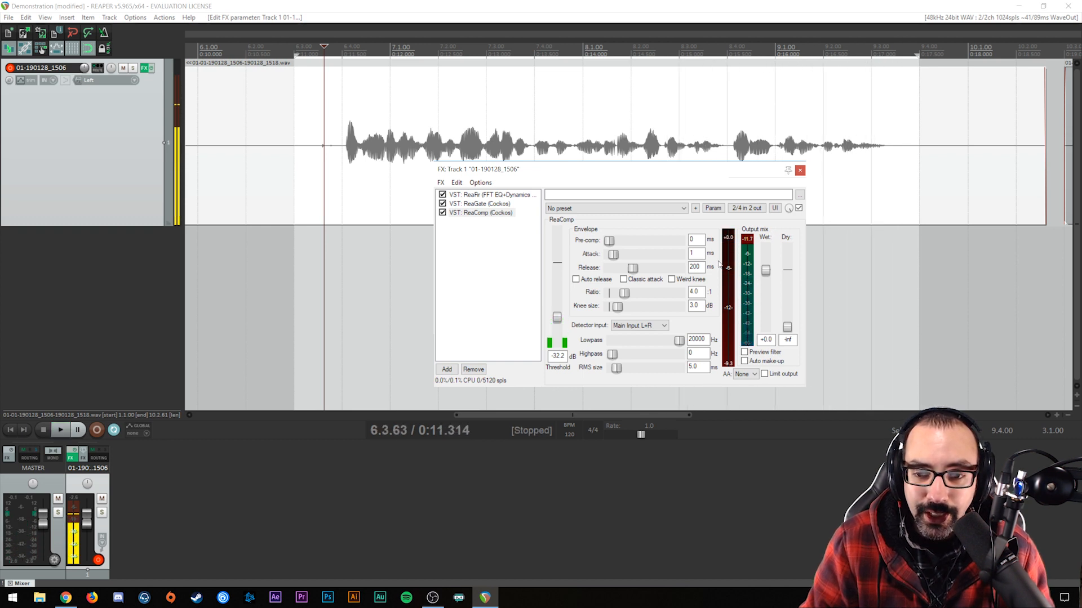
left_click(770, 340)
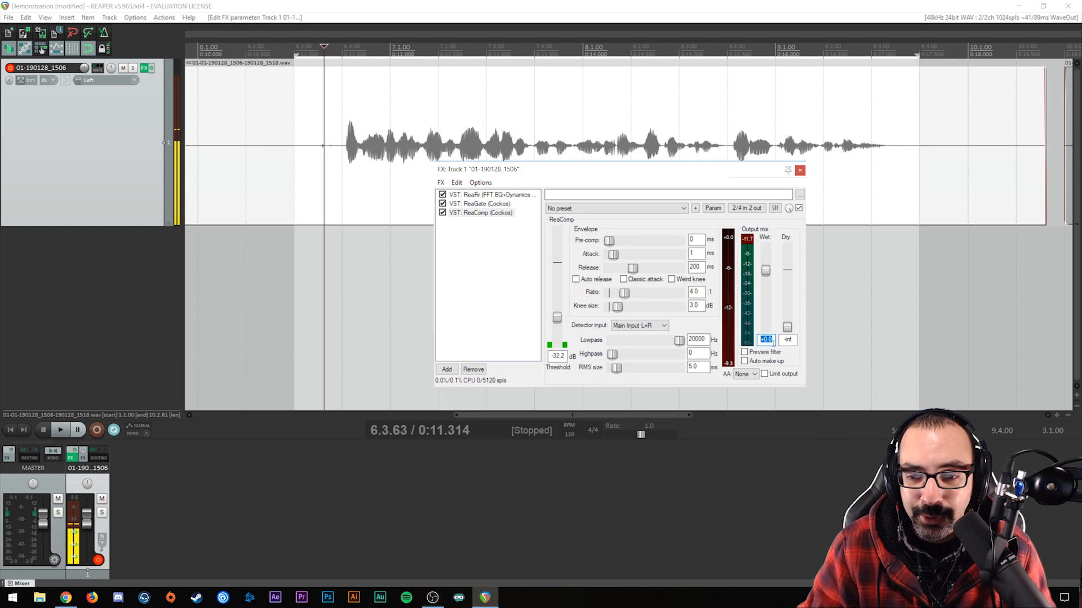
type("8")
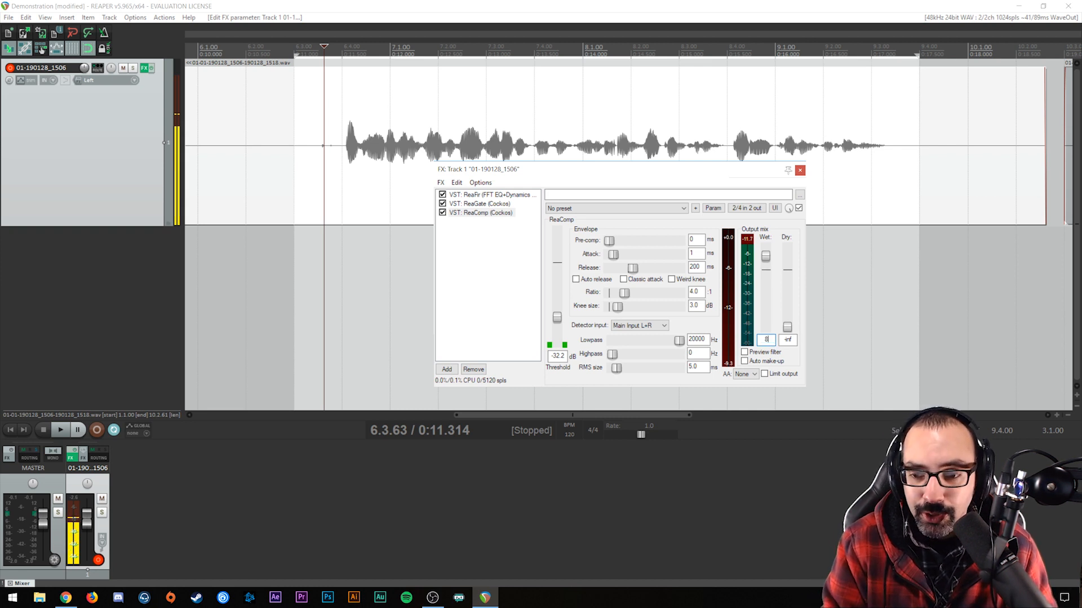
key("space")
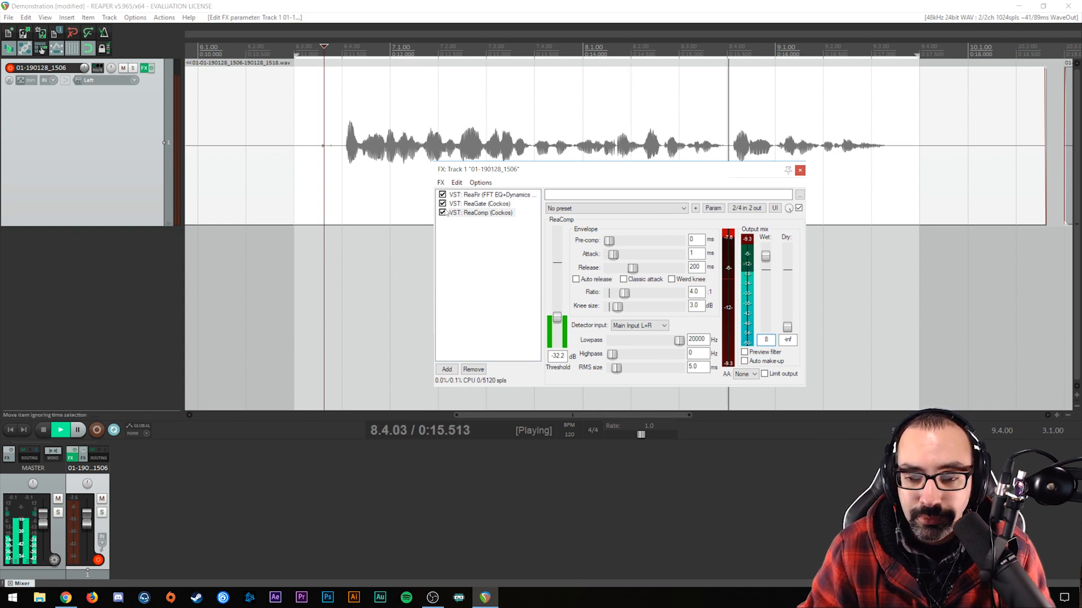
key("space")
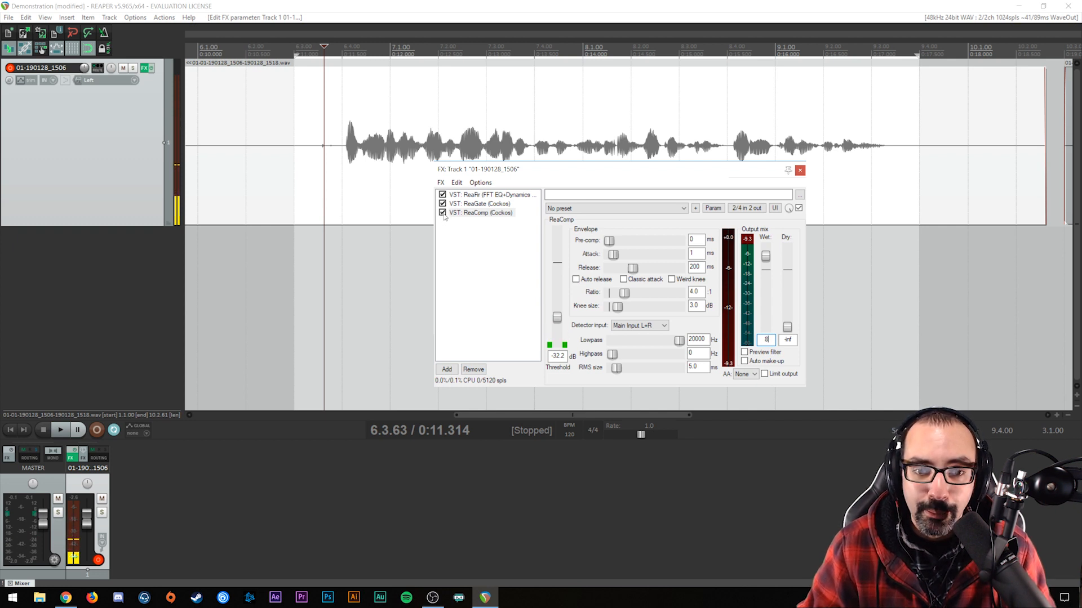
Bypass and re-enable ReaComp during playback to compare the sound
left_click(443, 215)
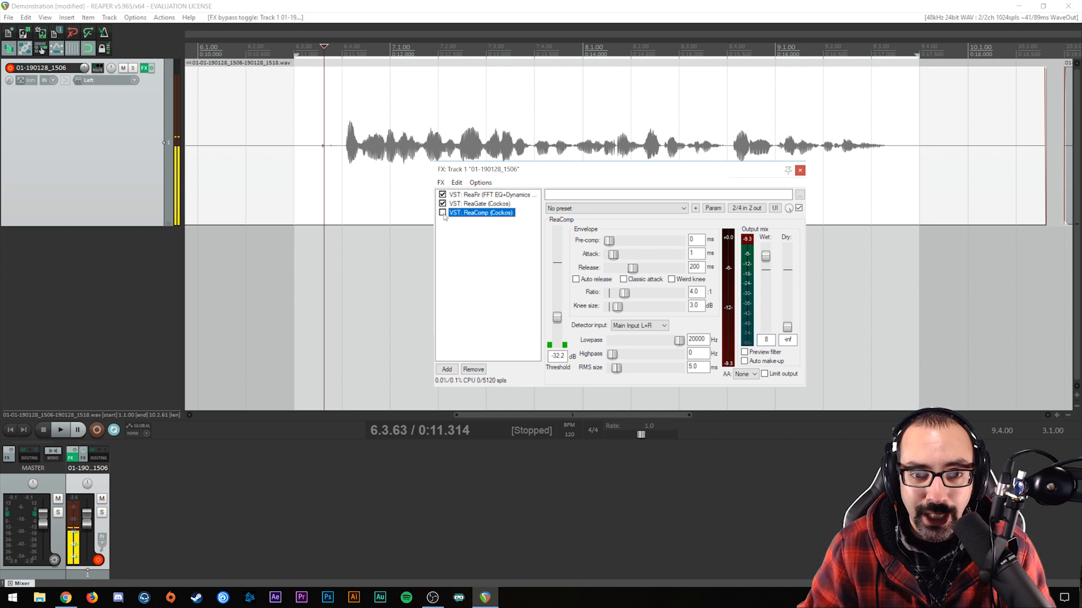
key("space")
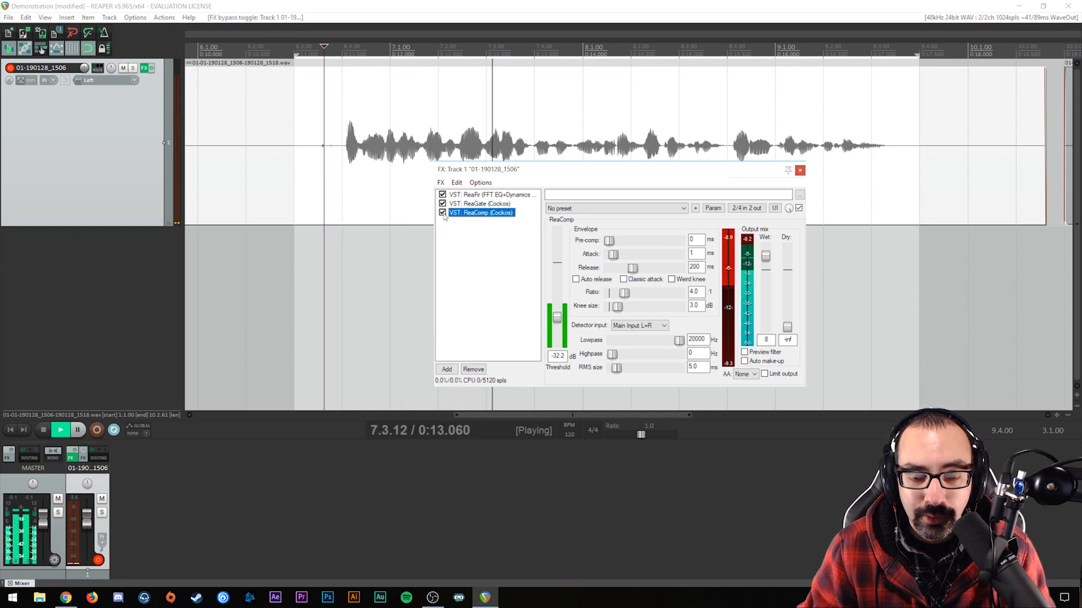
left_click(443, 213)
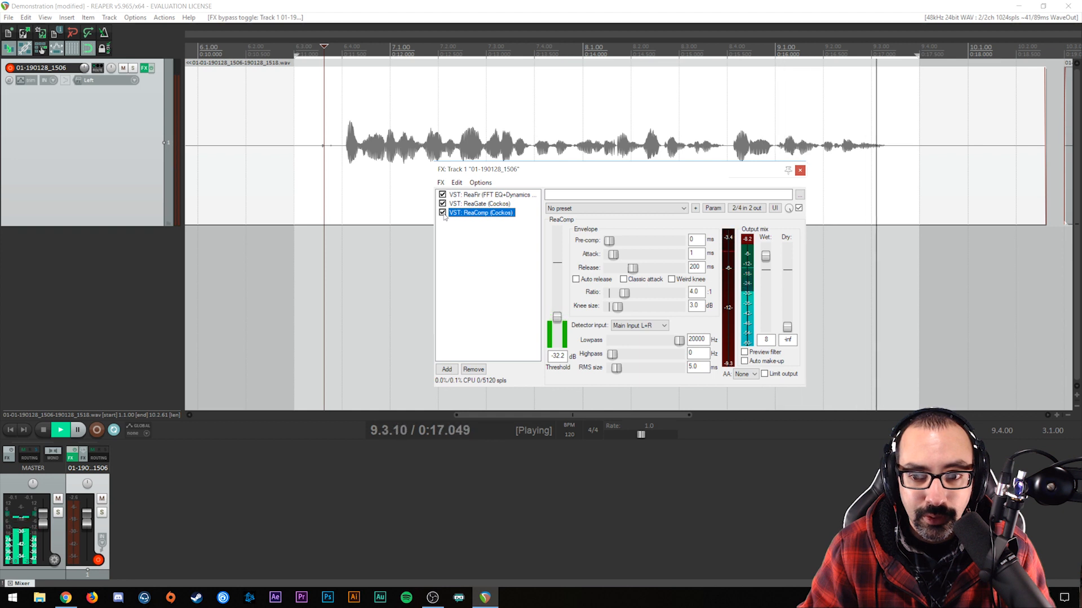
key("space")
Set ReaComp's wet output level to 10 and close the effects chain view
left_click(766, 340)
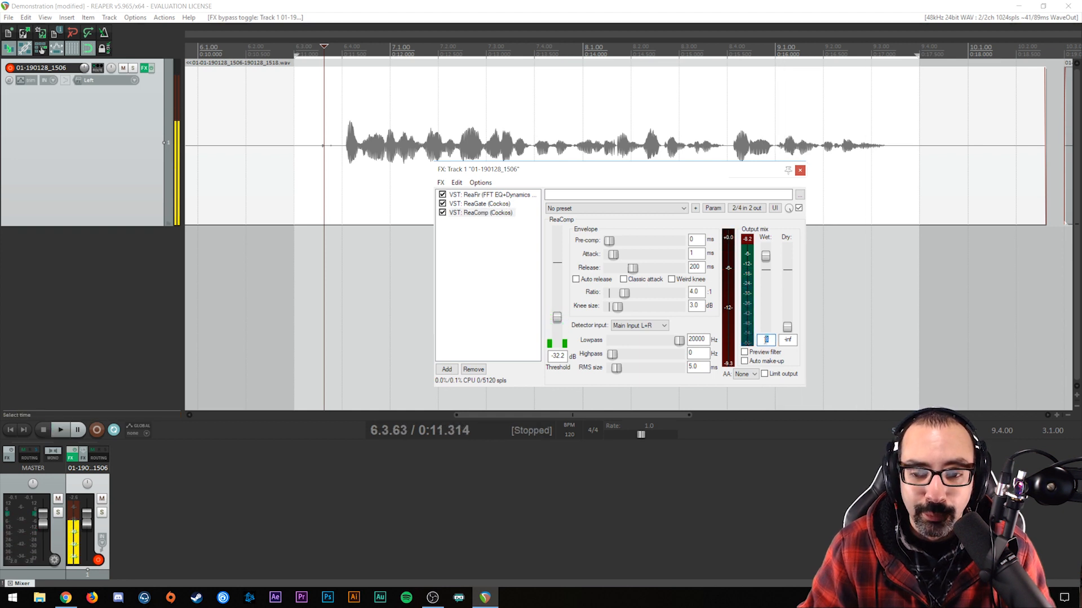
type("10")
key("Return")
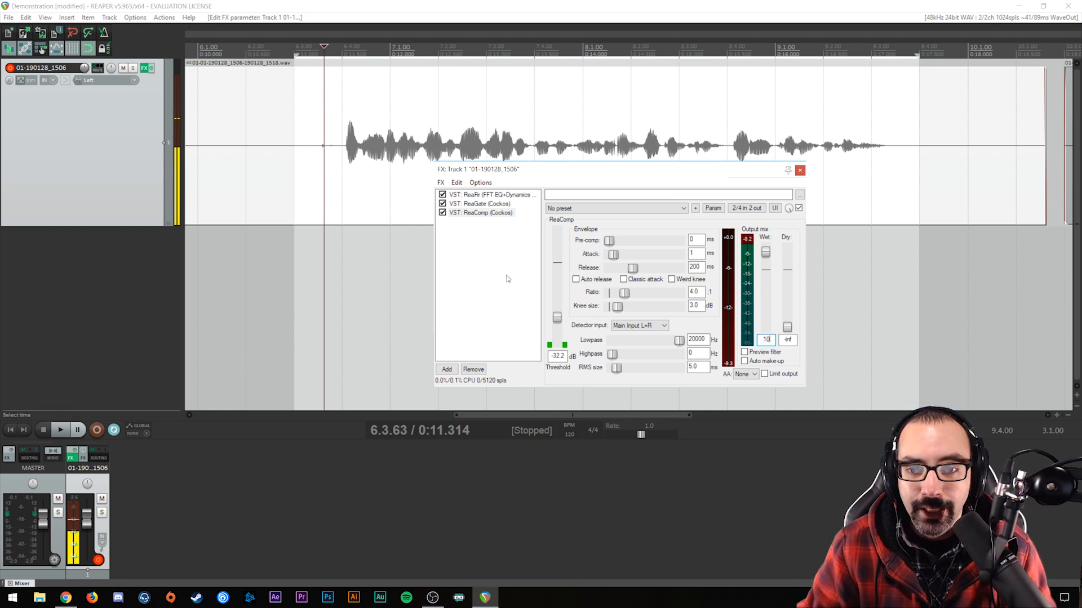
left_click(800, 172)
Add VST: ReaEQ (Cockos) to Track 1's chain after ReaComp
left_click(447, 369)
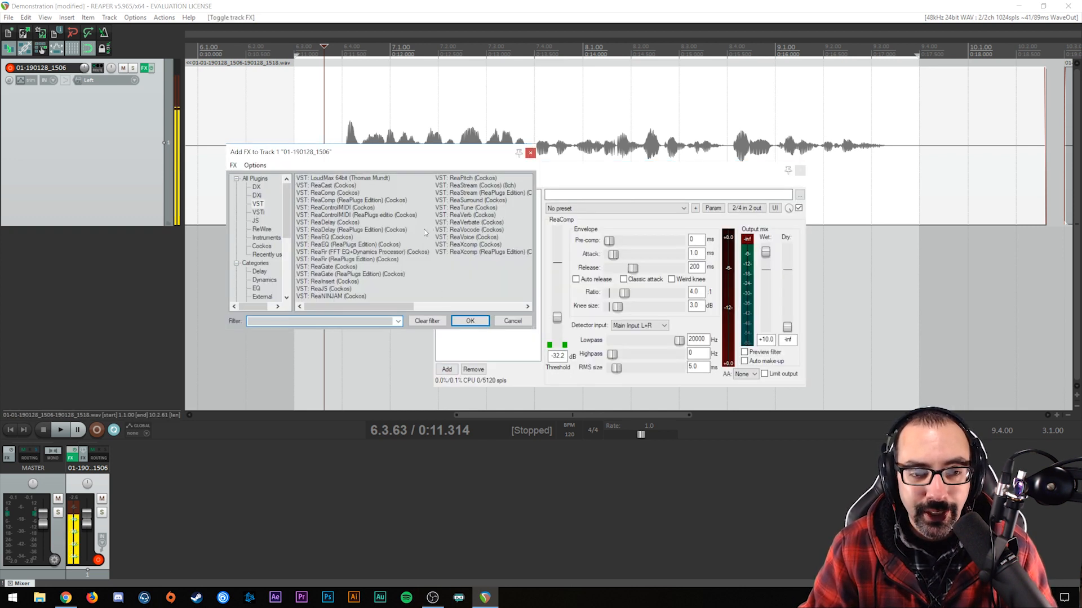
left_click(338, 238)
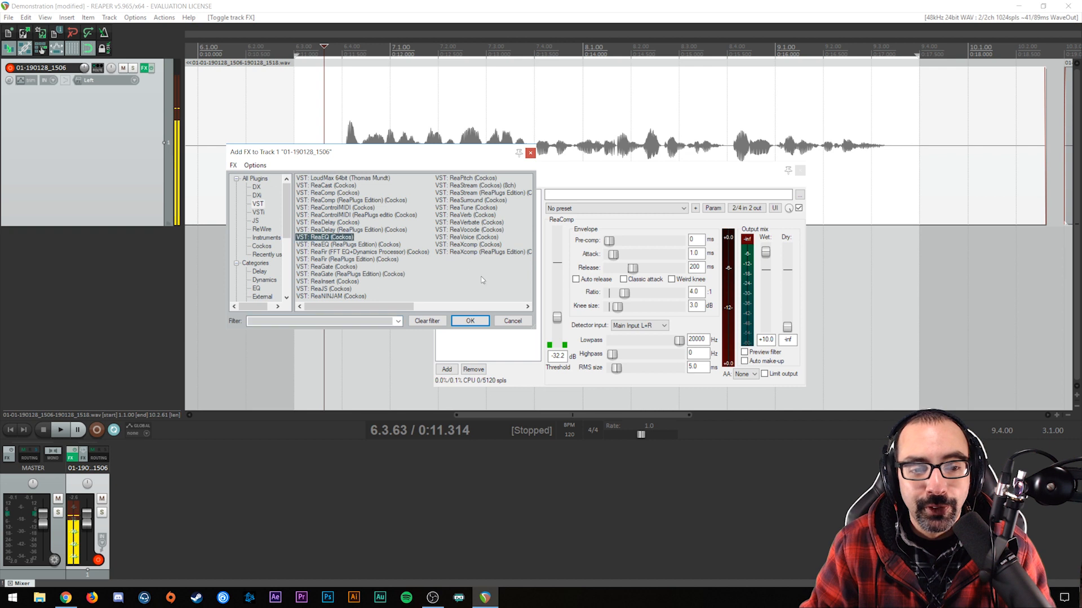
left_click(470, 321)
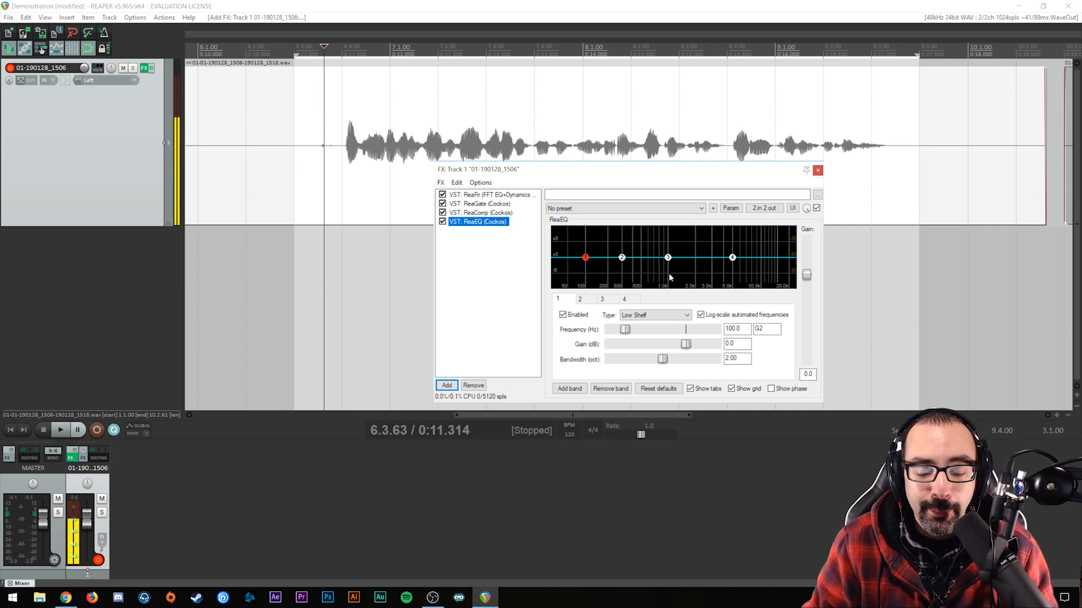
Make ReaEQ band 1 a High Pass filter and raise its cutoff during playback
left_click(663, 317)
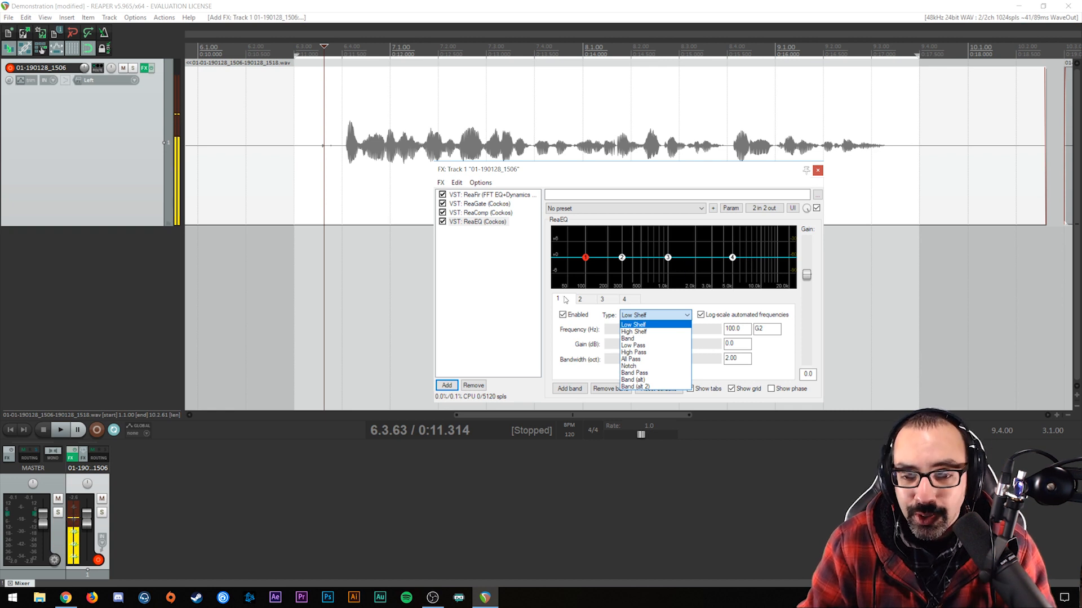
left_click(640, 353)
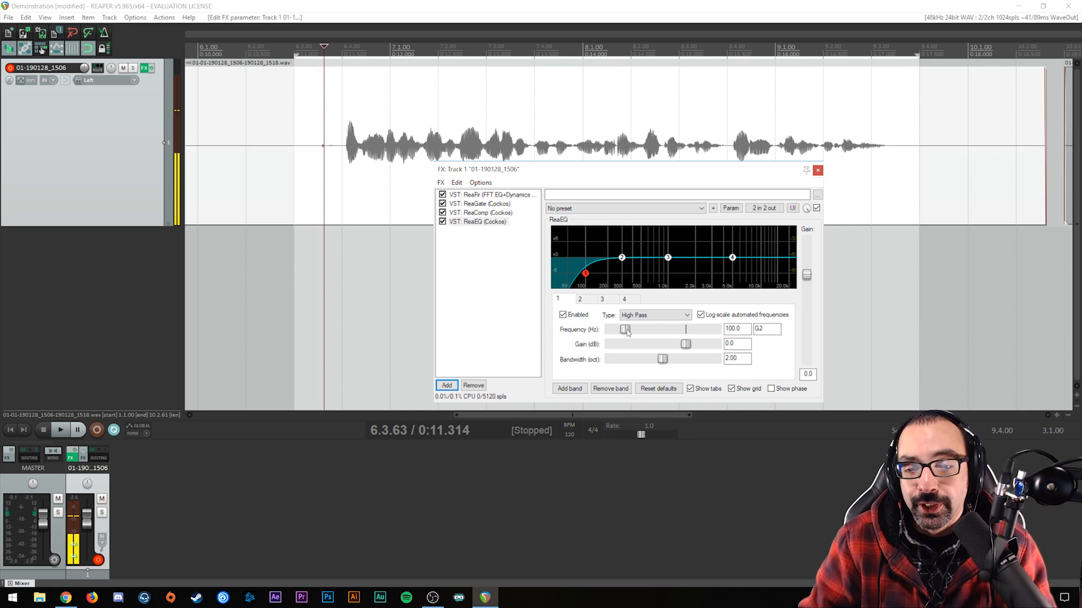
key("space")
mouse_move(625, 330)
left_mouse_down()
mouse_move(684, 332)
mouse_move(619, 329)
left_mouse_up()
key("space")
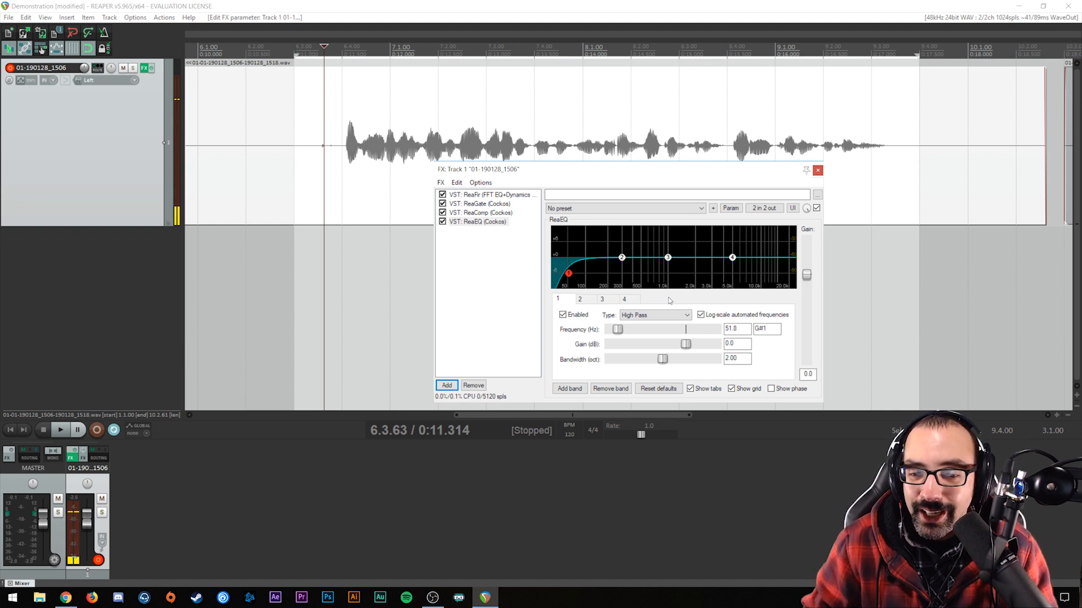
Settle the high-pass cutoff at 72.4 Hz and the bandwidth at 1.78 octaves
left_click_drag(574, 279, 580, 274)
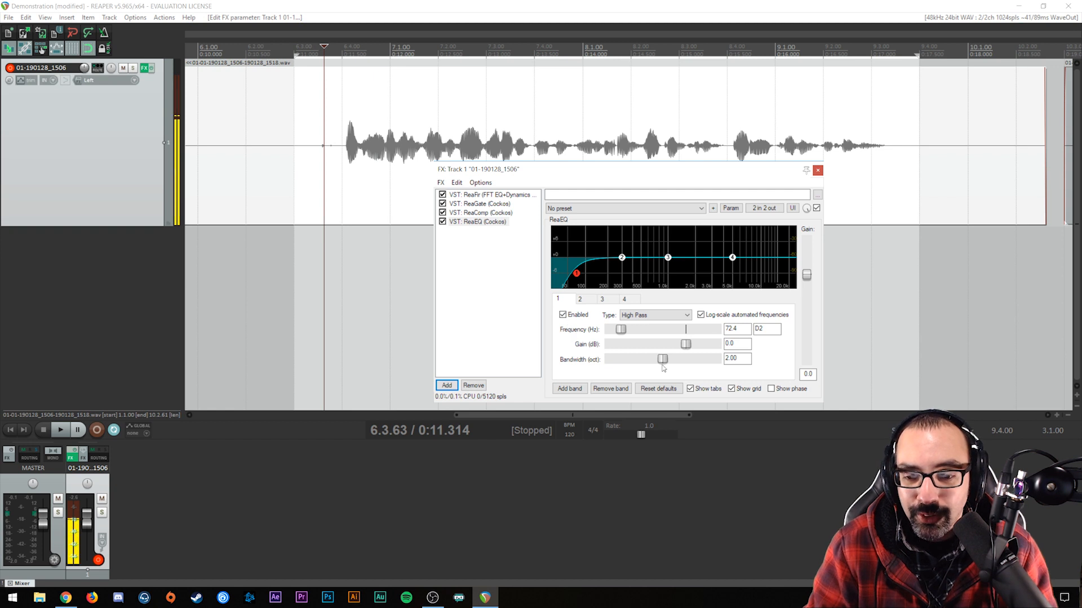
left_click_drag(661, 362, 656, 361)
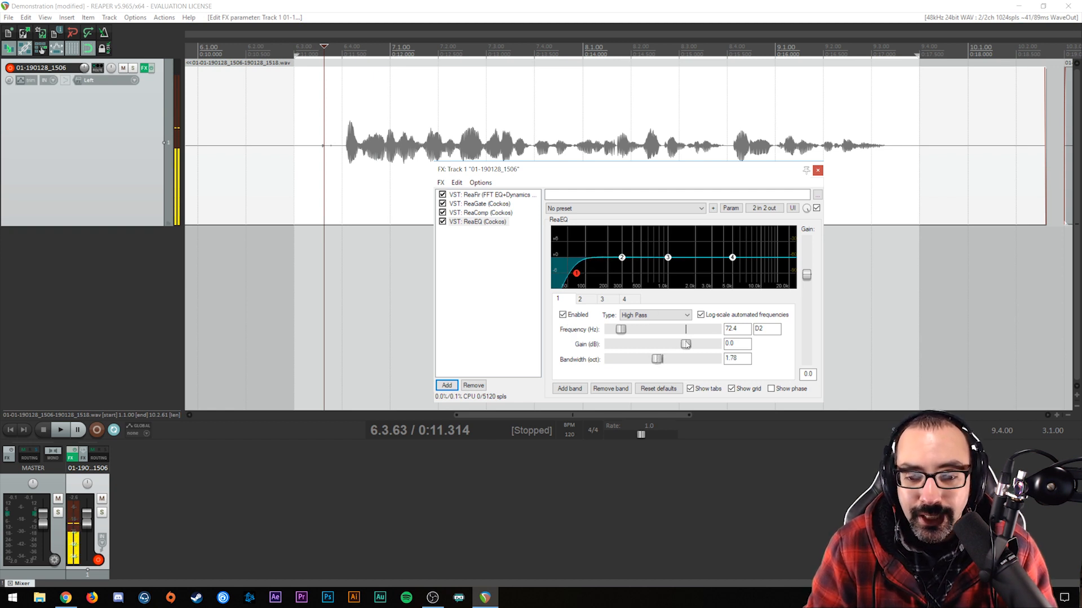
left_click(590, 300)
mouse_move(622, 261)
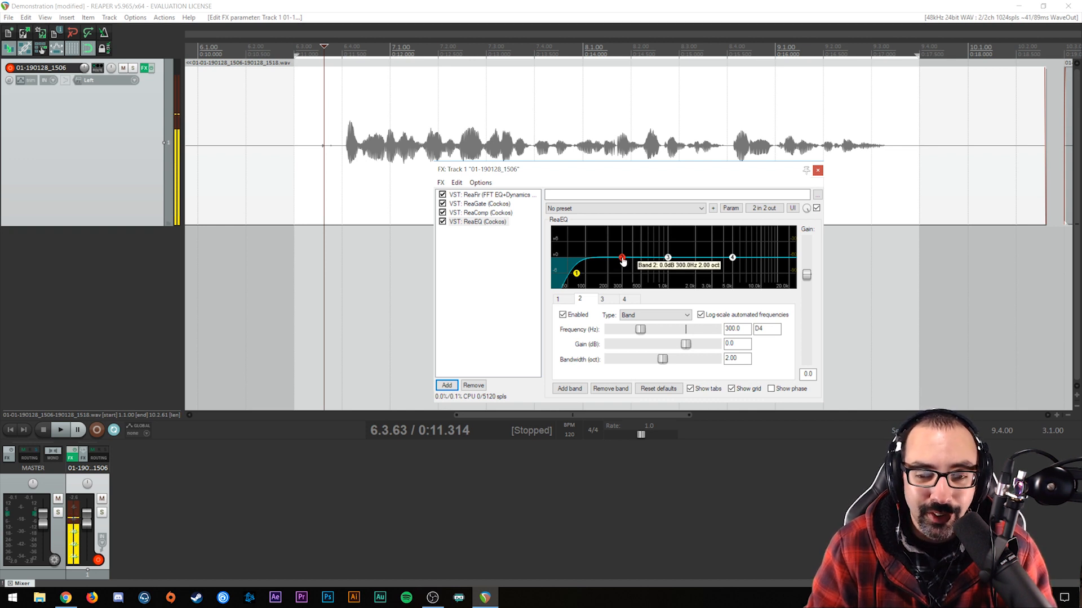
Keep band 2 as a Band filter with a strong boost and narrow bandwidth
left_click(668, 321)
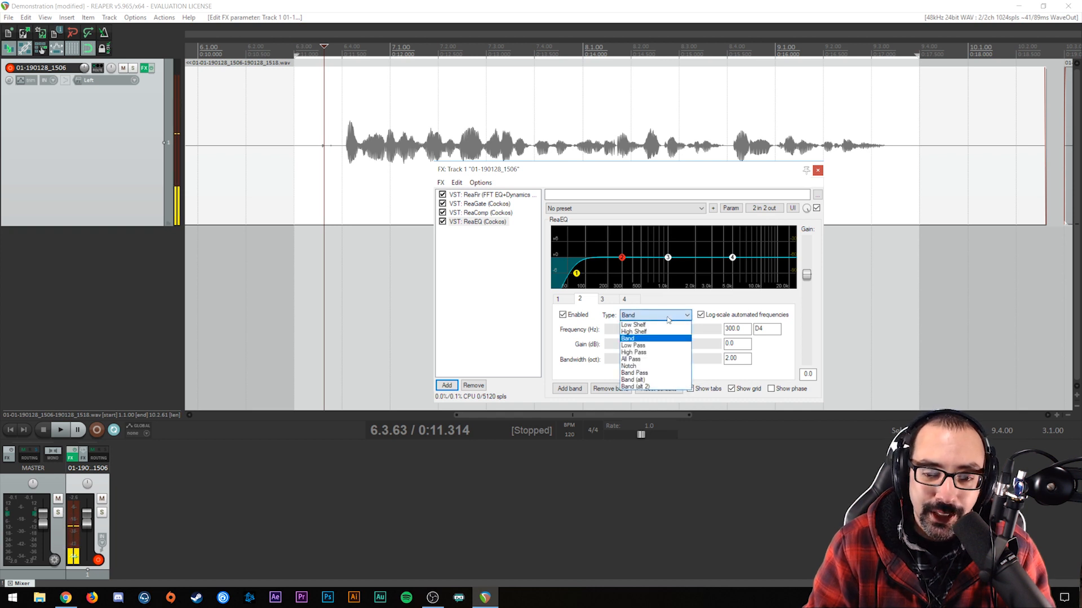
left_click(669, 320)
left_click(558, 299)
left_click(586, 299)
left_click(654, 314)
left_click(655, 315)
left_click_drag(689, 348, 717, 347)
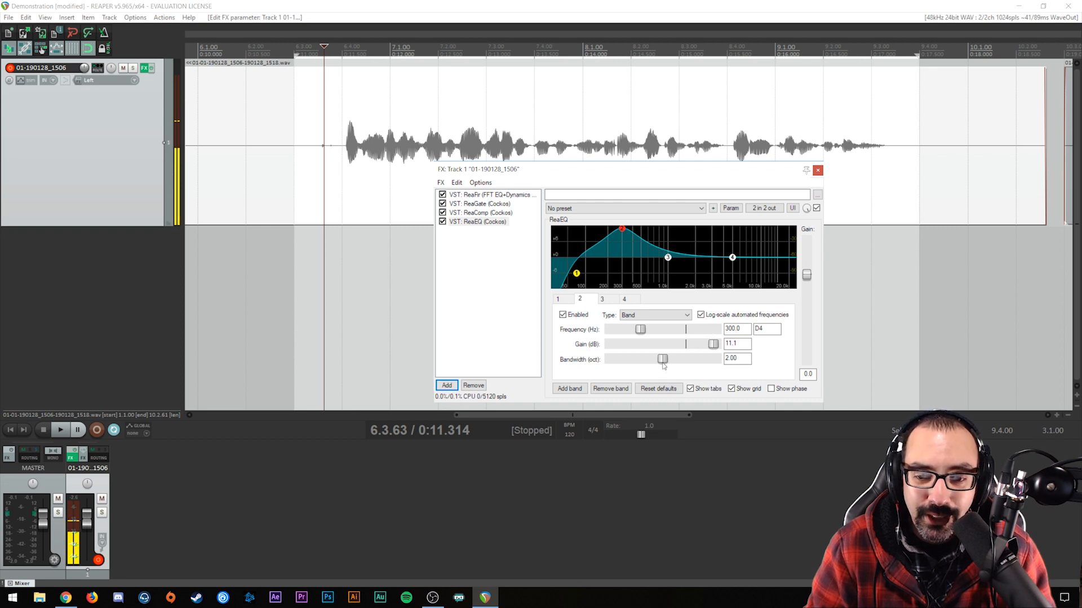
left_click_drag(662, 361, 616, 361)
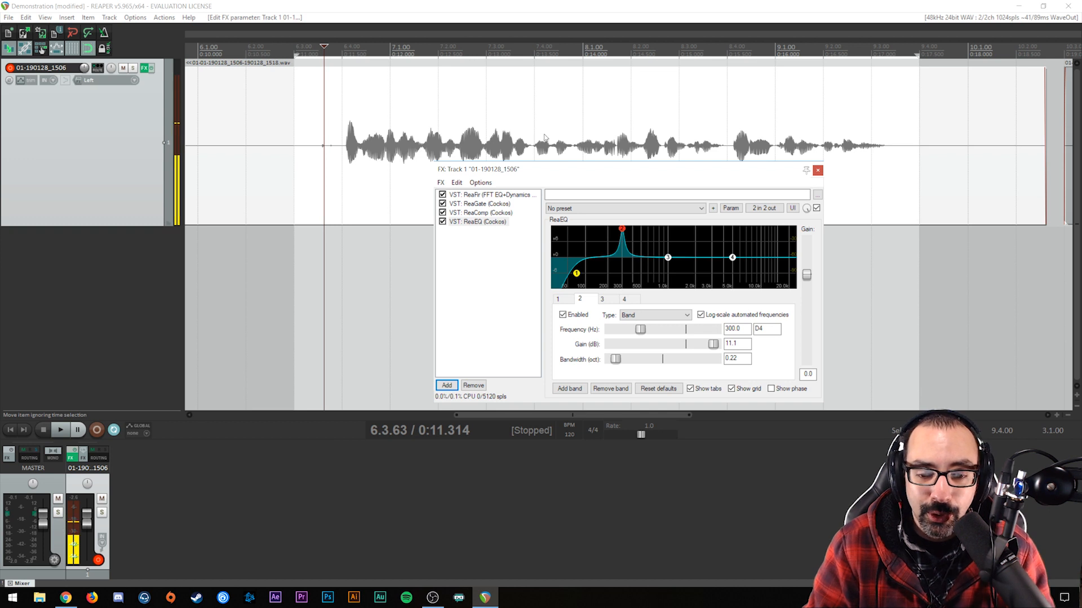
Sweep the peak to 243.2 Hz, then set -3.0 dB gain and 1.48-octave bandwidth
key("space")
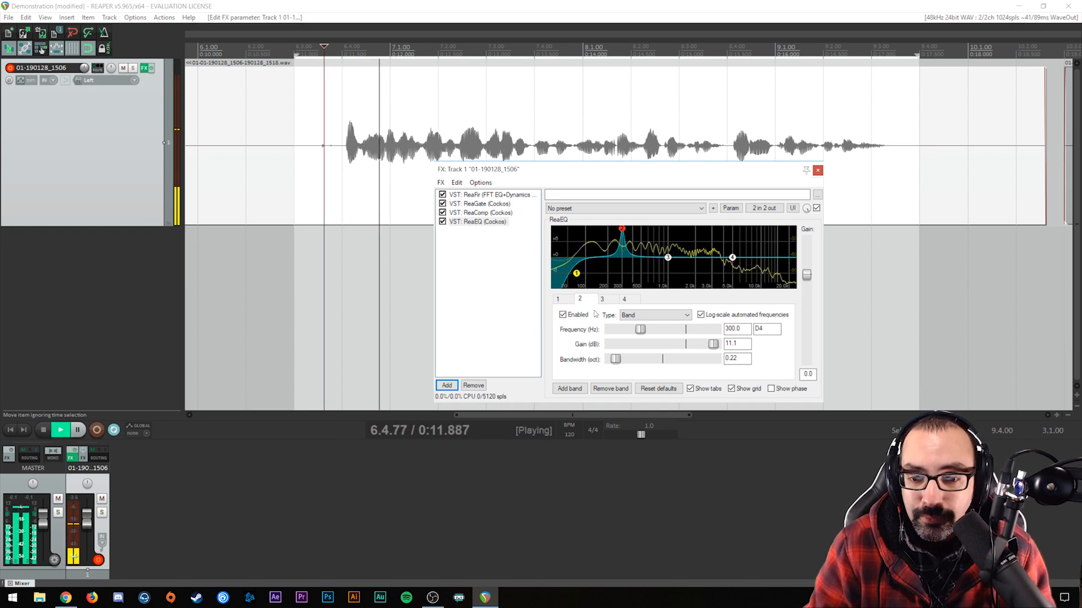
left_click_drag(640, 329, 636, 330)
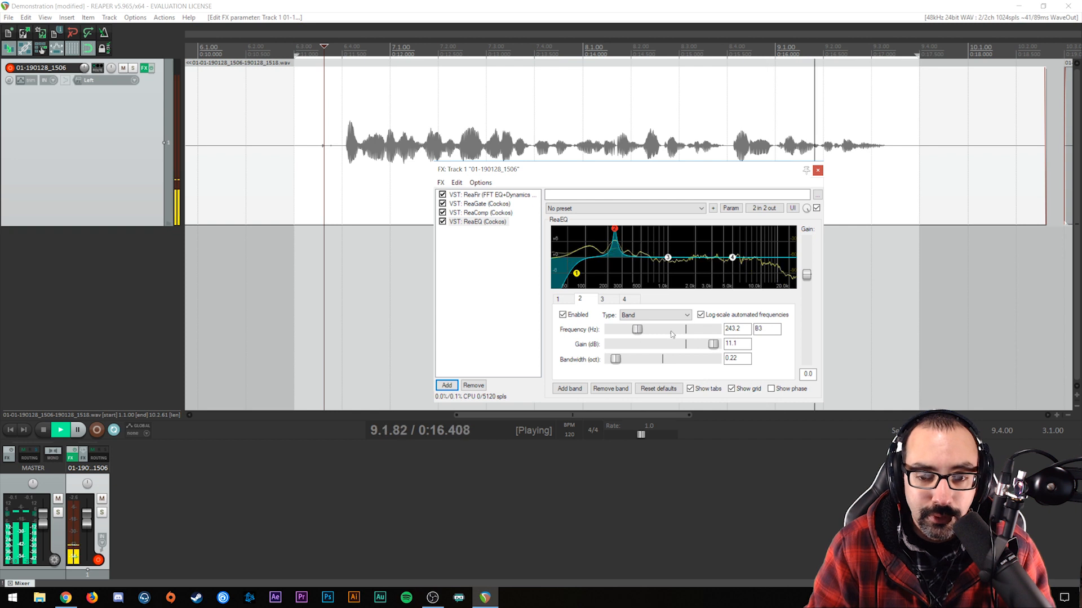
key("space")
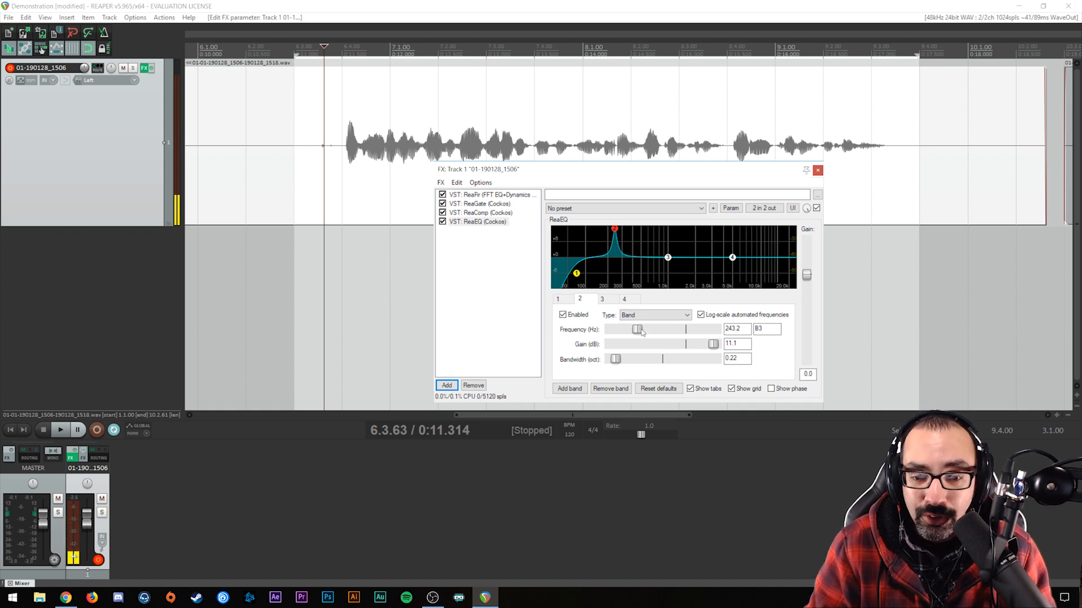
left_click_drag(713, 344, 683, 344)
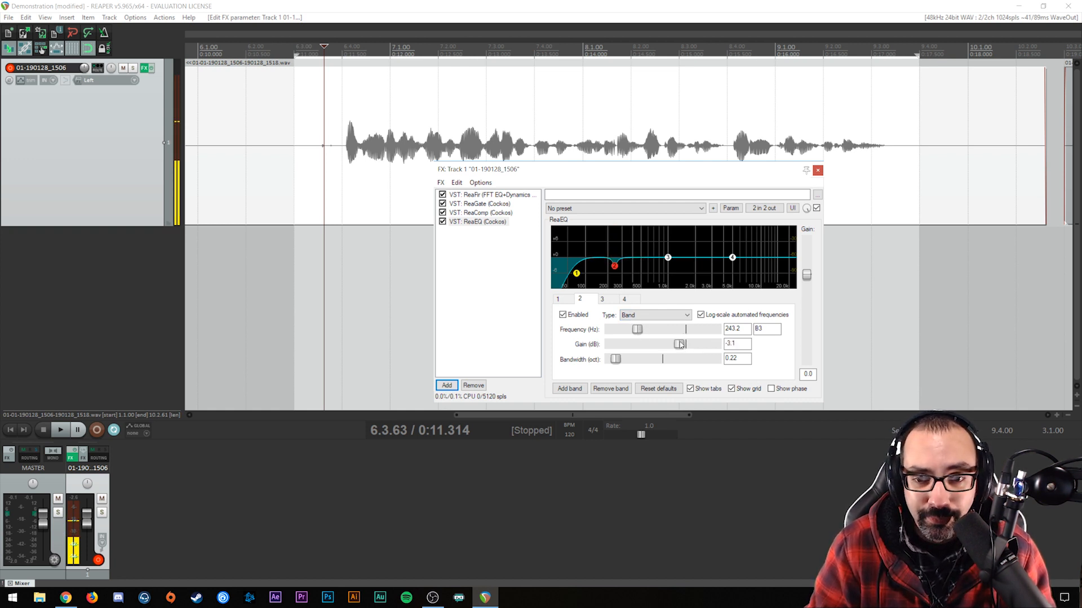
left_click_drag(739, 341, 721, 346)
type("-3")
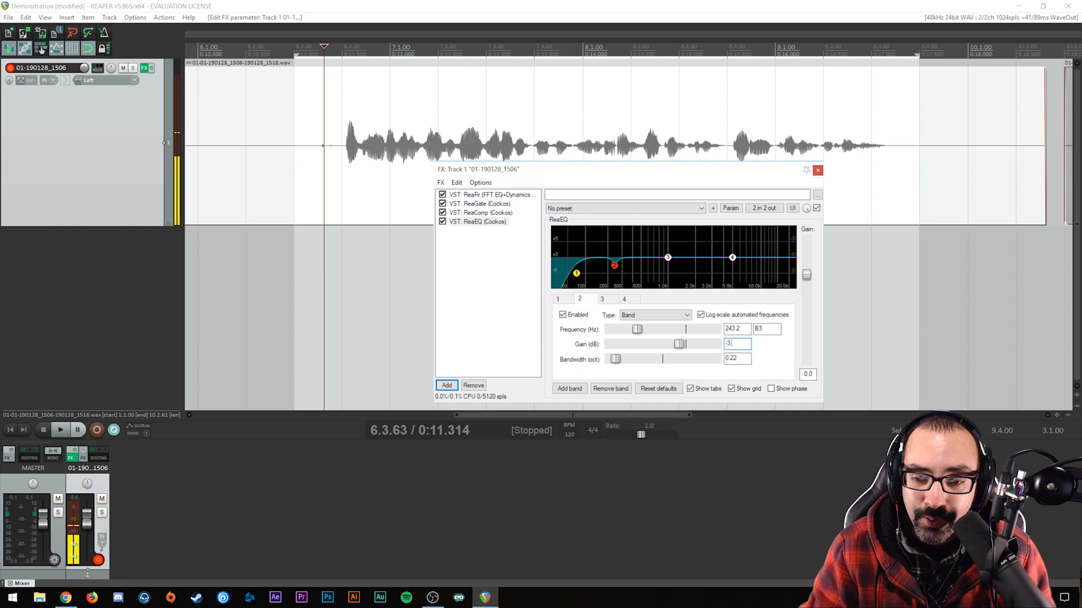
type(".0")
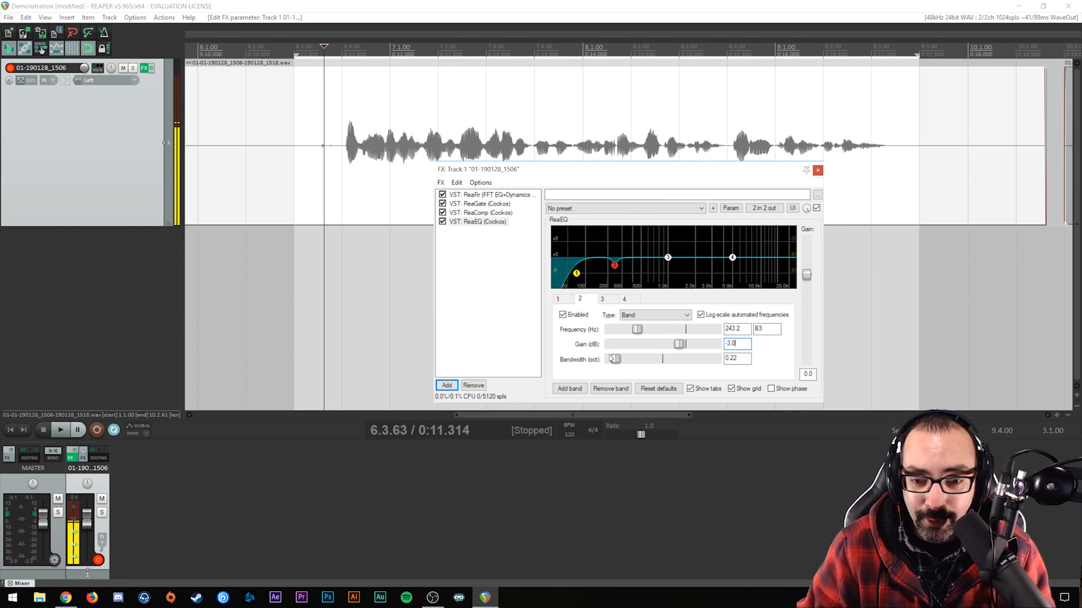
left_click_drag(611, 358, 648, 361)
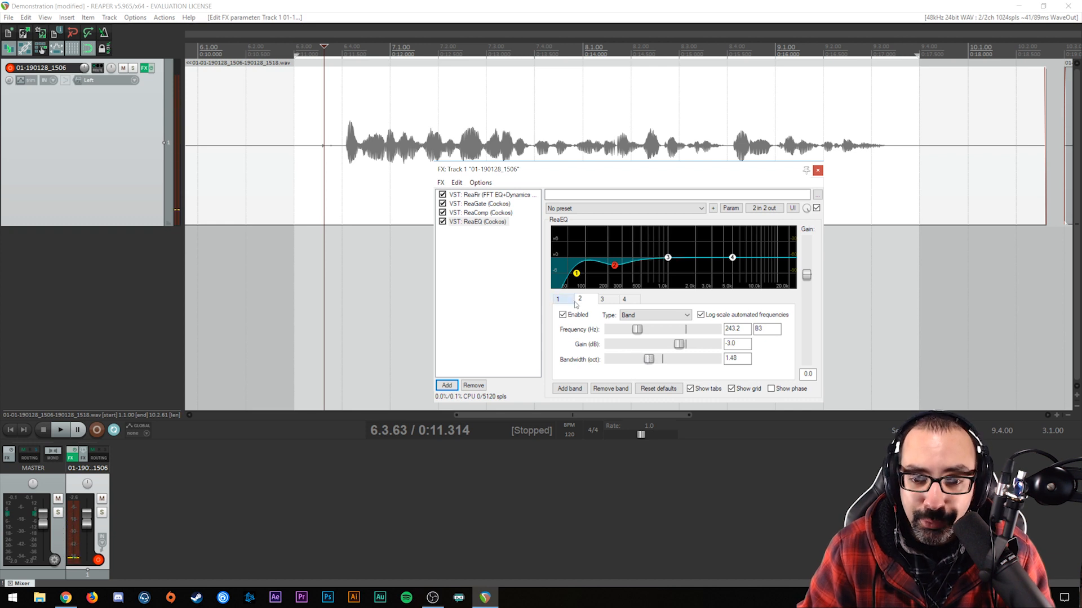
Narrow band 1's bandwidth slightly and A/B band 2's 243.2 Hz cut during playback
left_click(558, 299)
left_click_drag(656, 361, 651, 362)
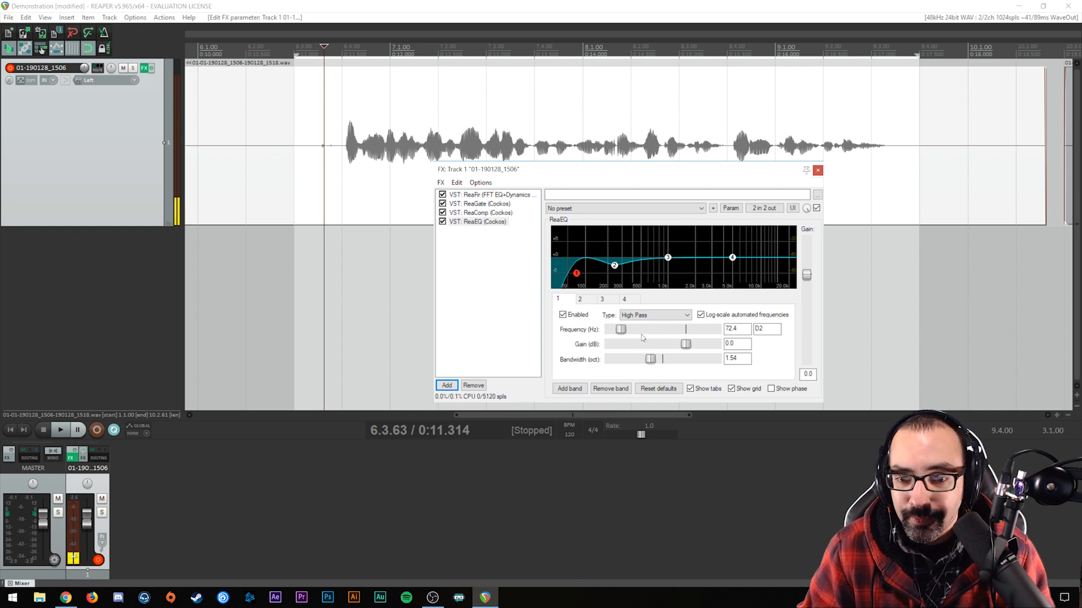
left_click(592, 302)
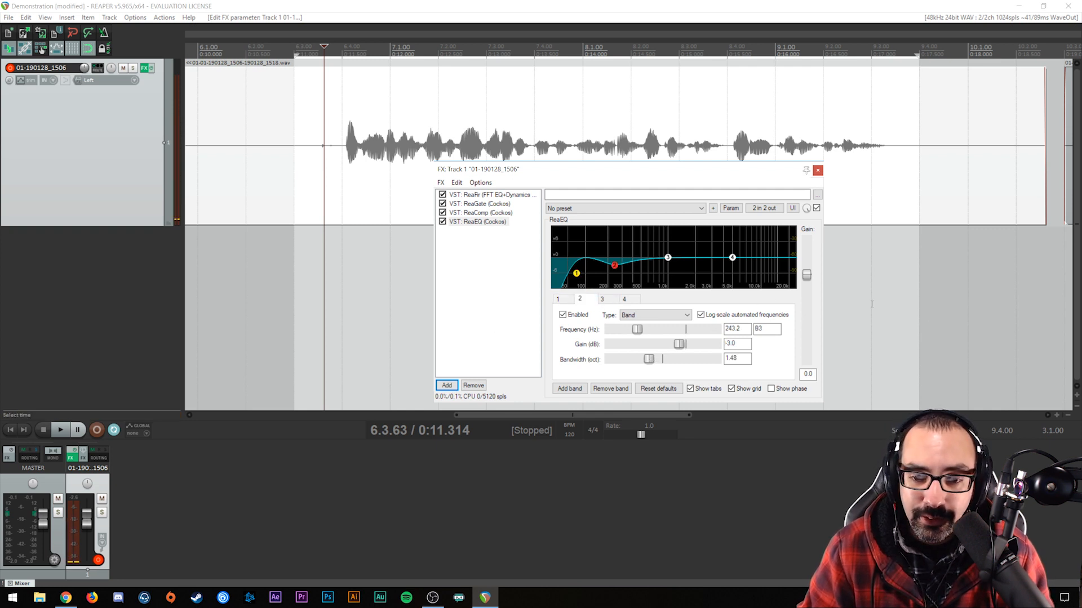
key("space")
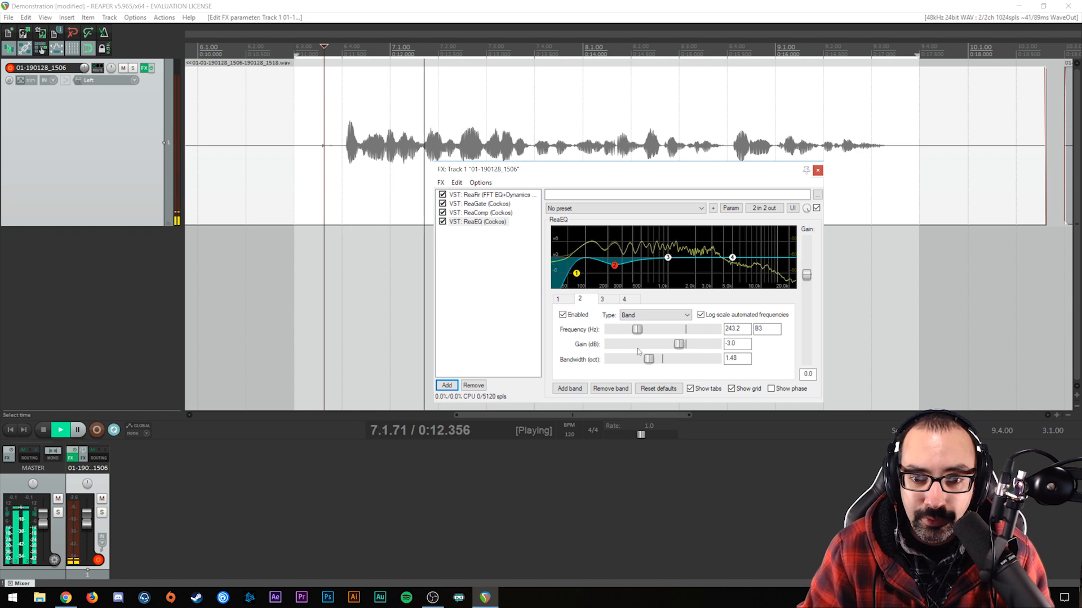
key("space")
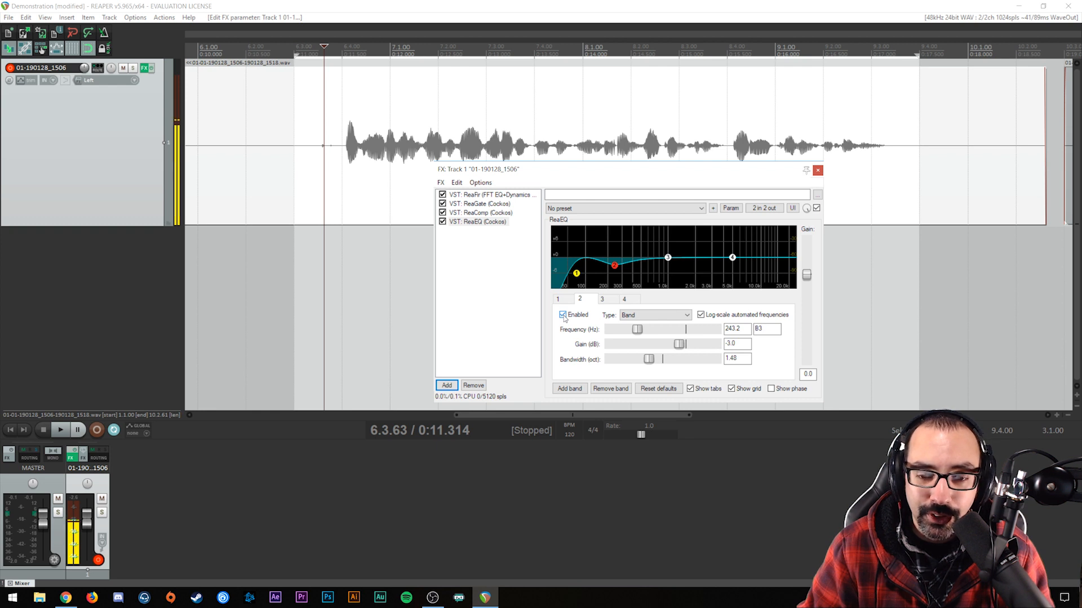
key("space")
left_click(563, 315)
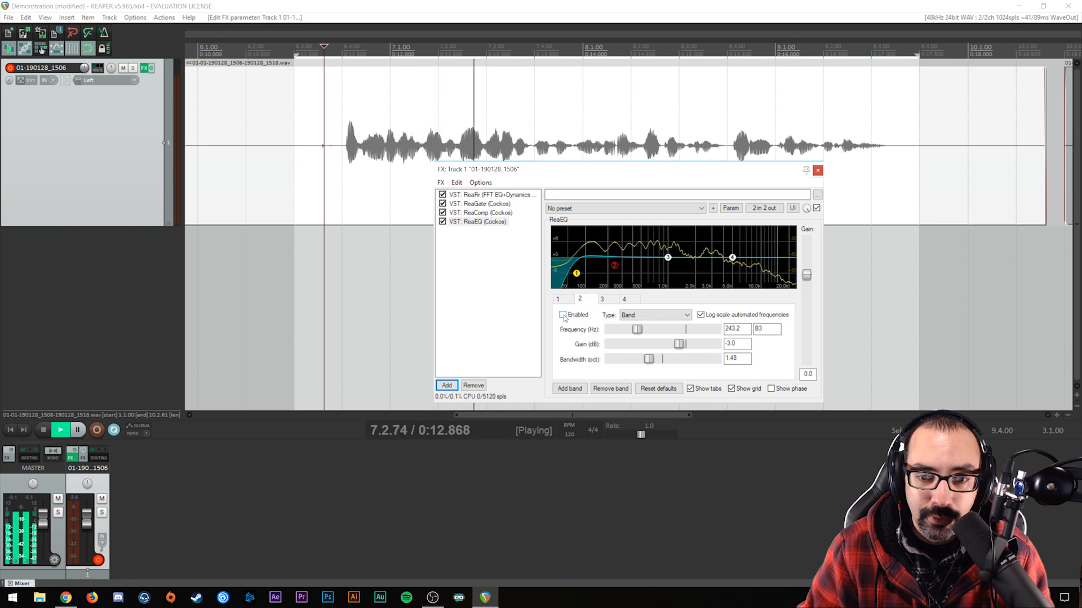
left_click(562, 315)
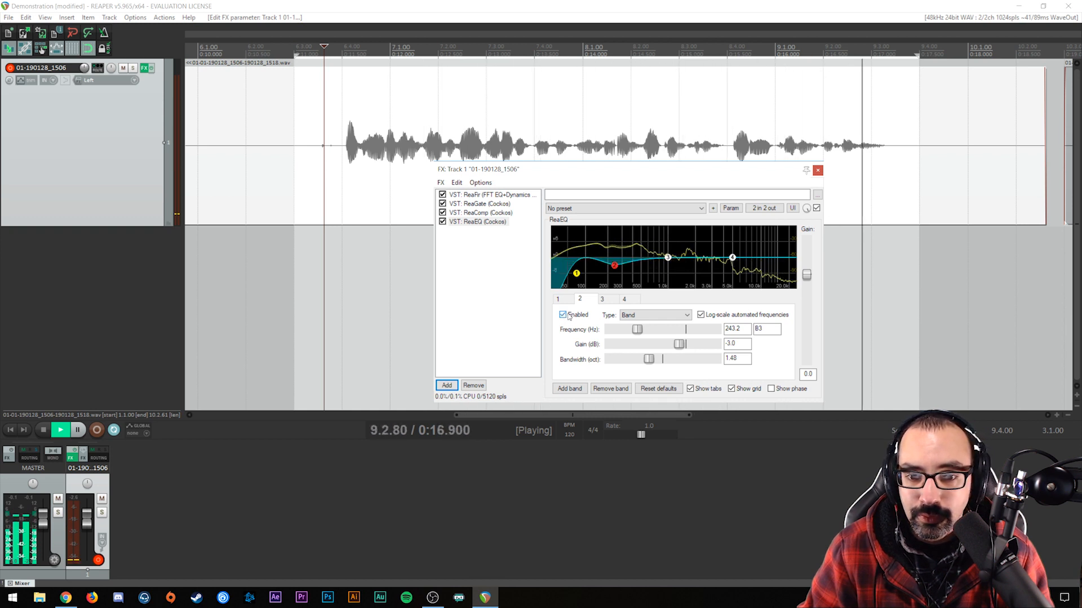
key("space")
Raise band 1's high-pass to 98.0 Hz with a 1.40-octave bandwidth
left_click(571, 302)
left_click_drag(622, 330, 619, 331)
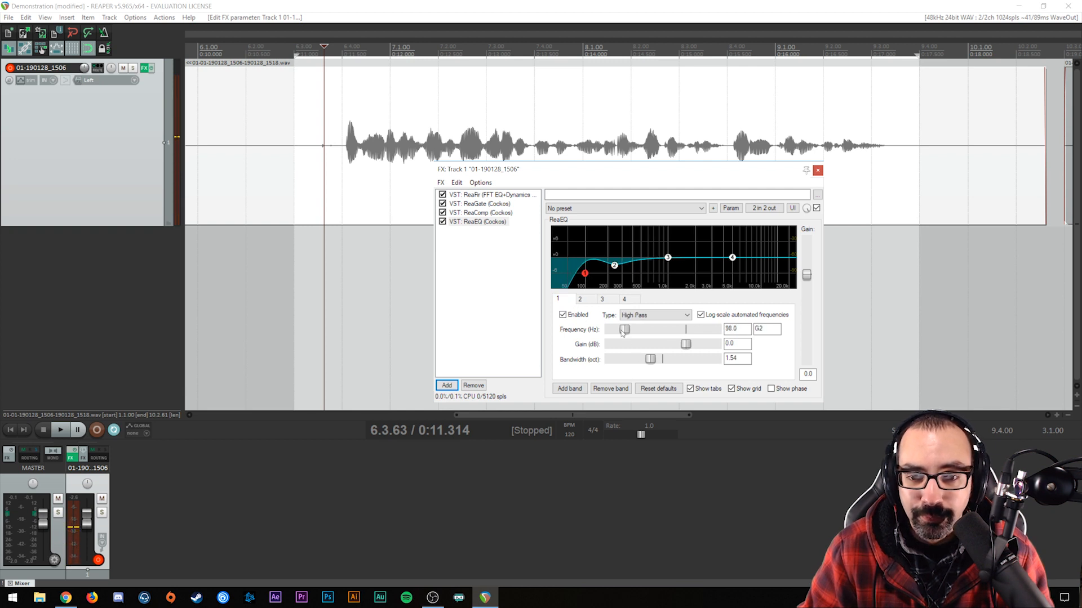
left_click_drag(656, 361, 652, 361)
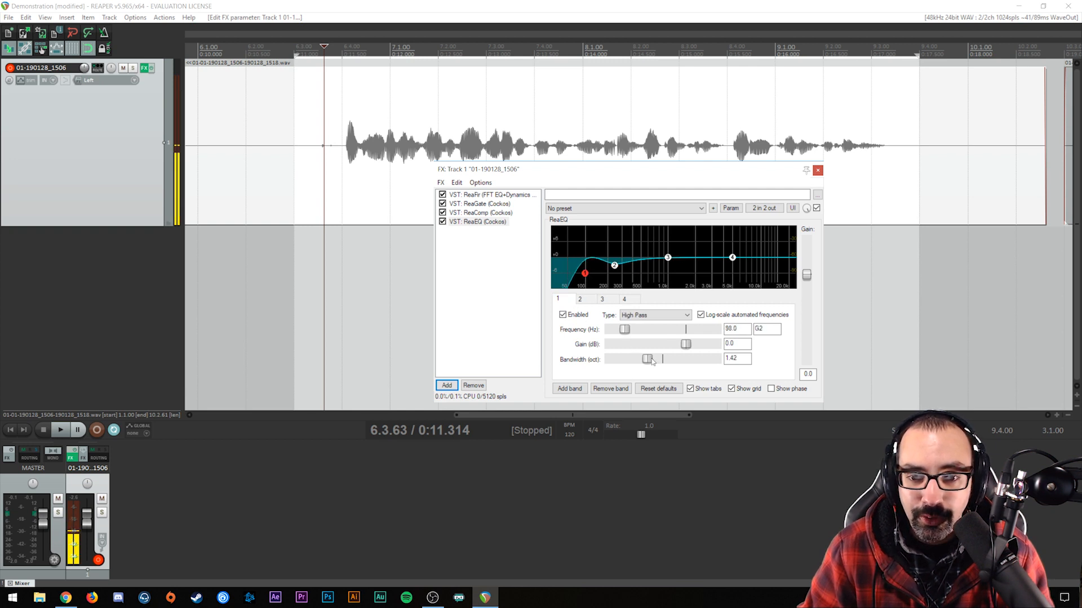
key("space")
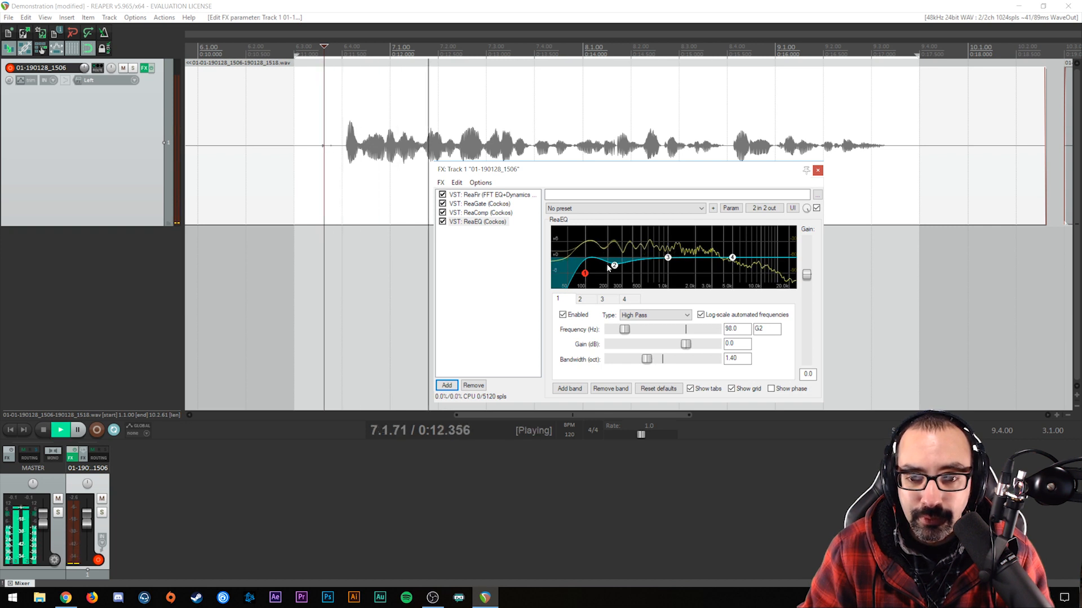
left_click(580, 299)
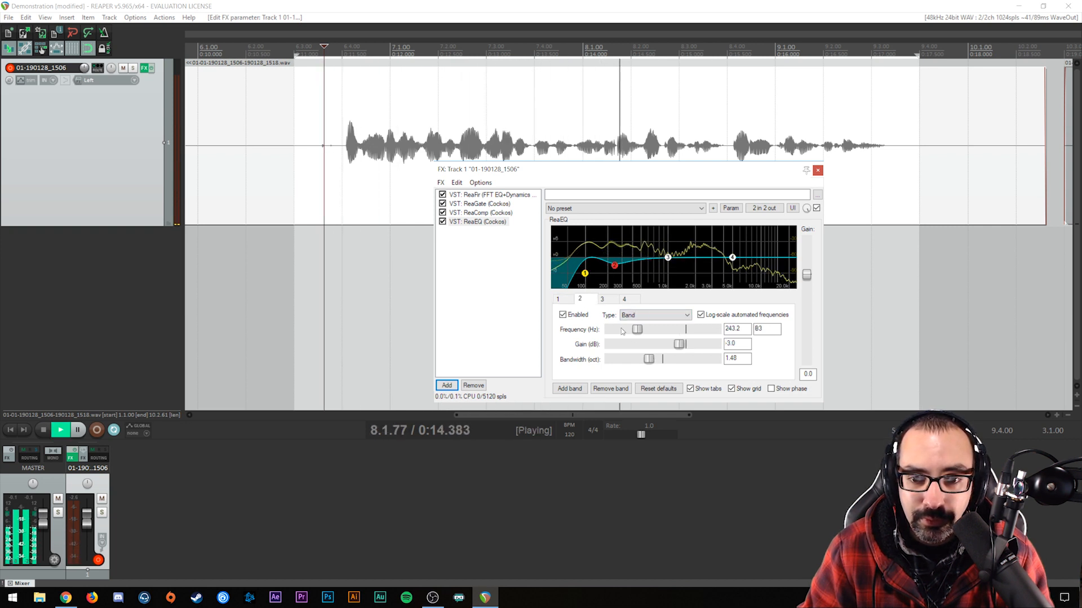
key("space")
key("space")
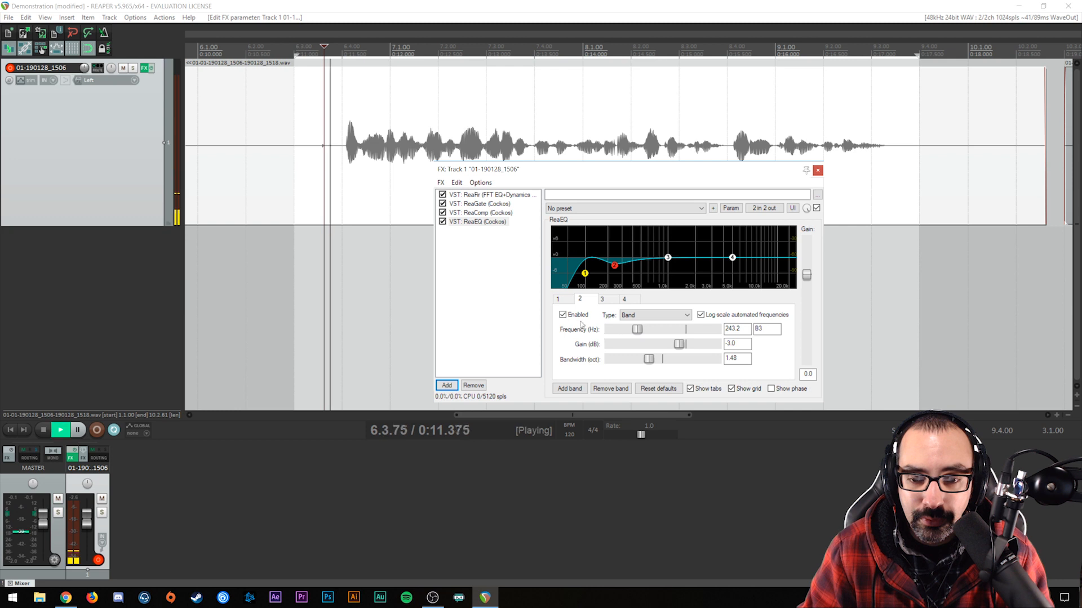
Retune ReaEQ band 2 to about 251.8 Hz with a deeper -5.5 dB cut, auditioning the result
mouse_move(639, 330)
left_mouse_down()
mouse_move(648, 331)
mouse_move(640, 326)
left_mouse_up()
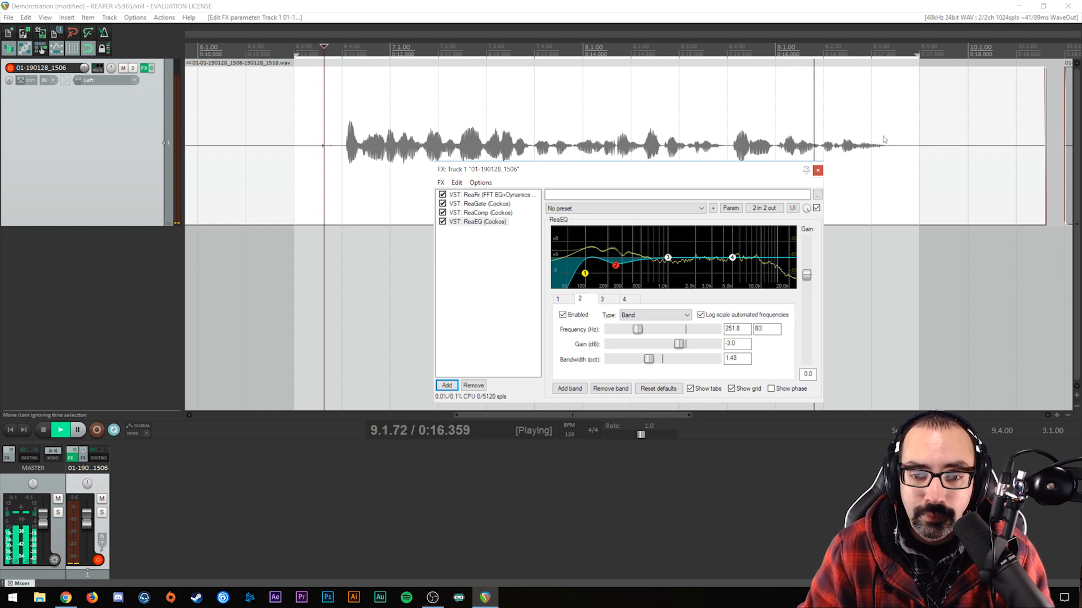
key("space")
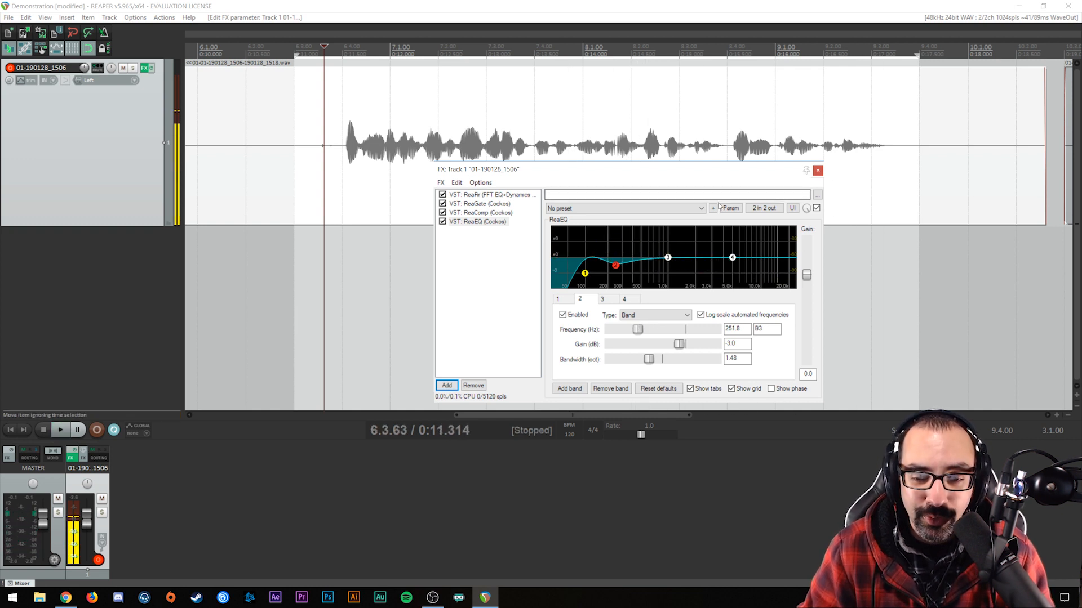
left_click_drag(681, 345, 679, 345)
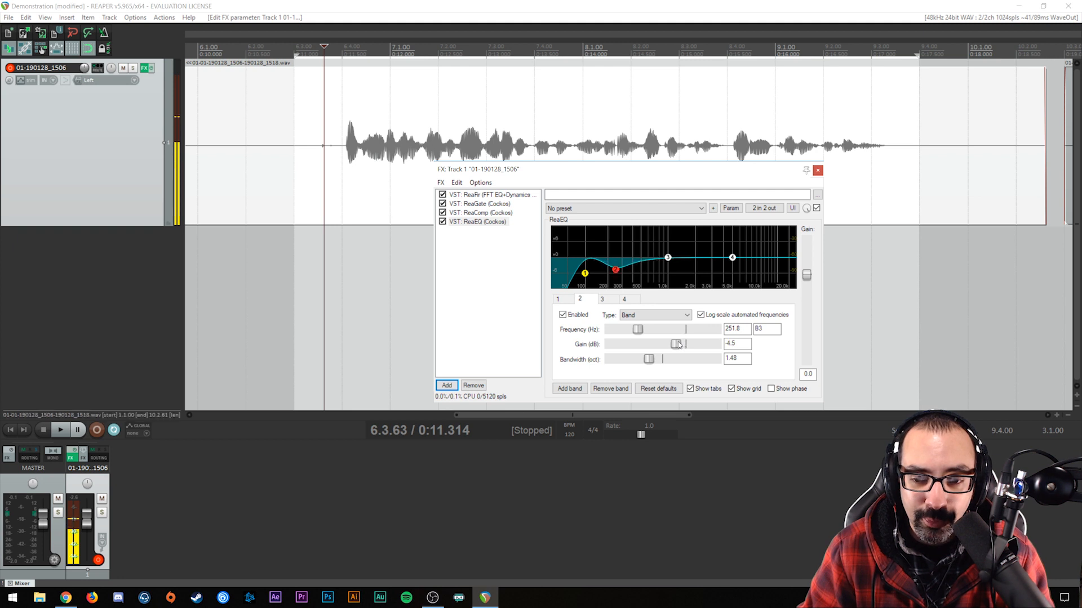
key("space")
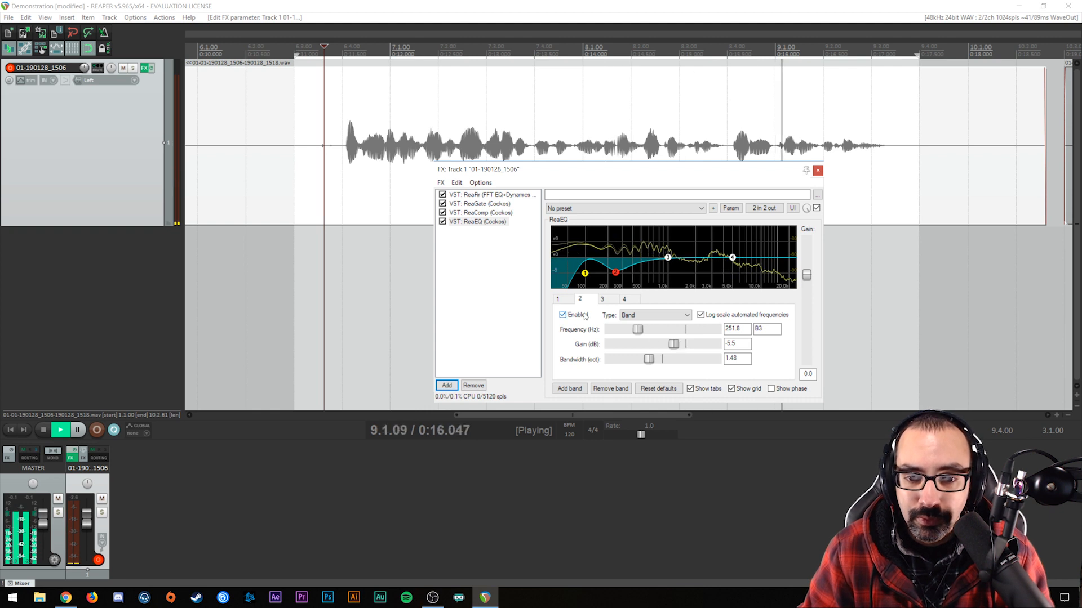
key("space")
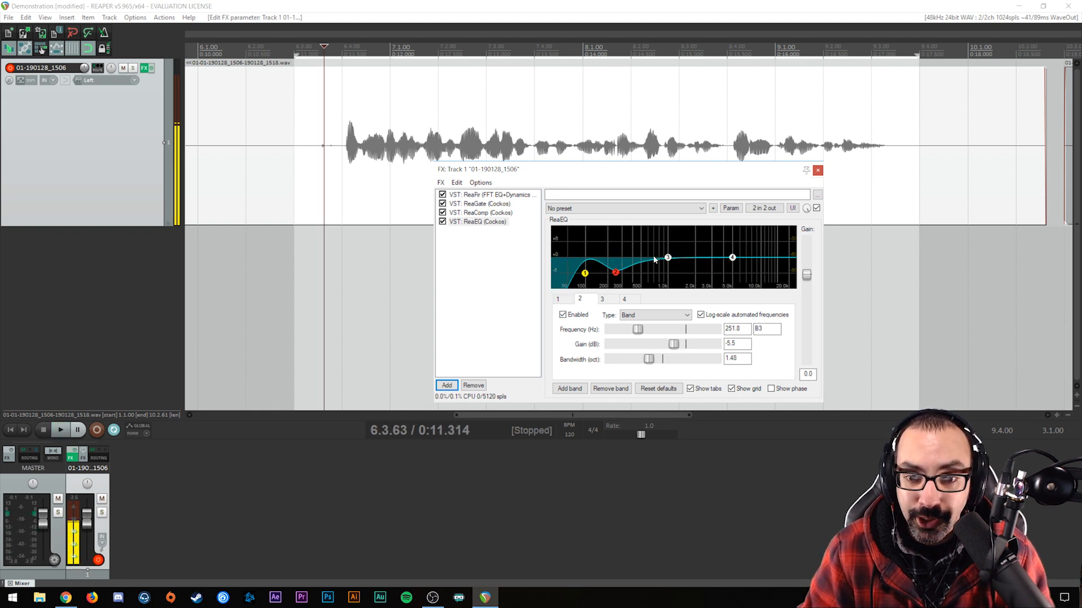
left_click(603, 299)
Make band 3 a -2.9 dB dip at 1797.4 Hz, 2.60 octaves wide, auditioning with playback
left_click_drag(660, 329, 666, 329)
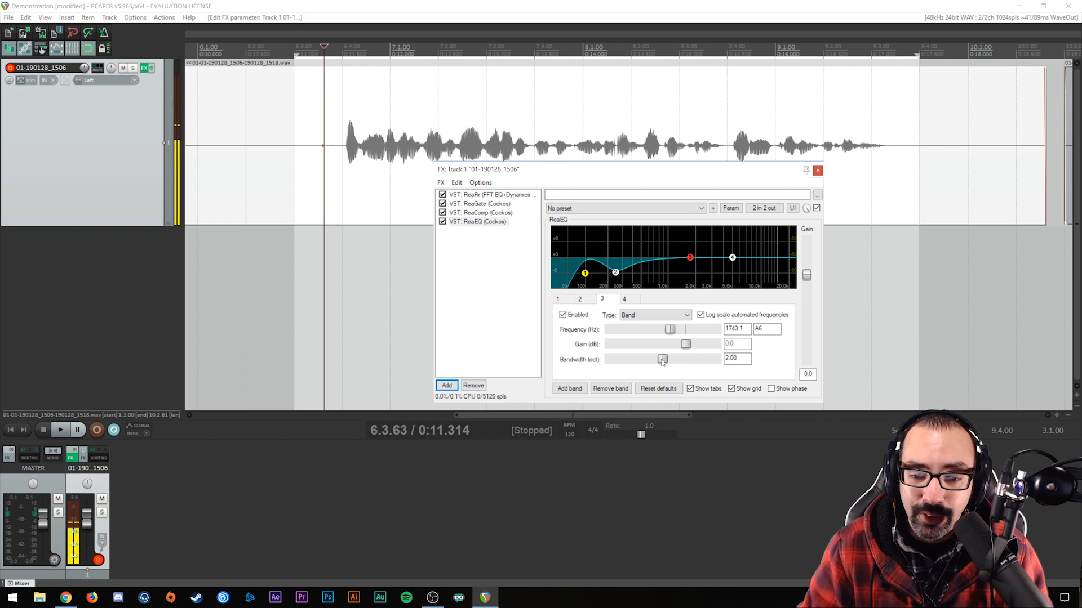
left_click_drag(684, 362, 687, 361)
left_click_drag(685, 344, 679, 346)
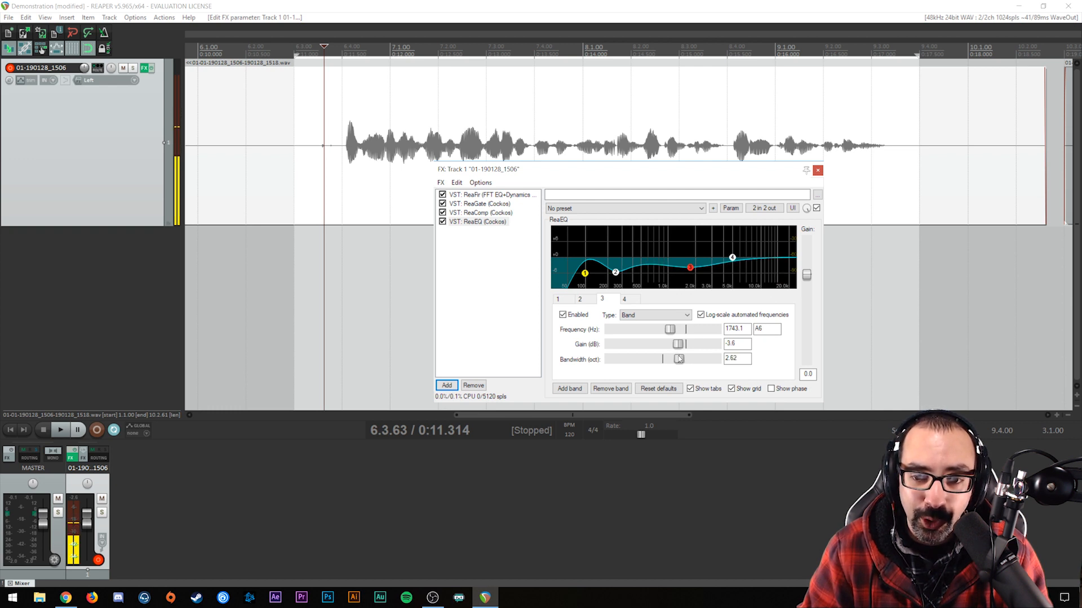
left_click_drag(672, 332, 670, 333)
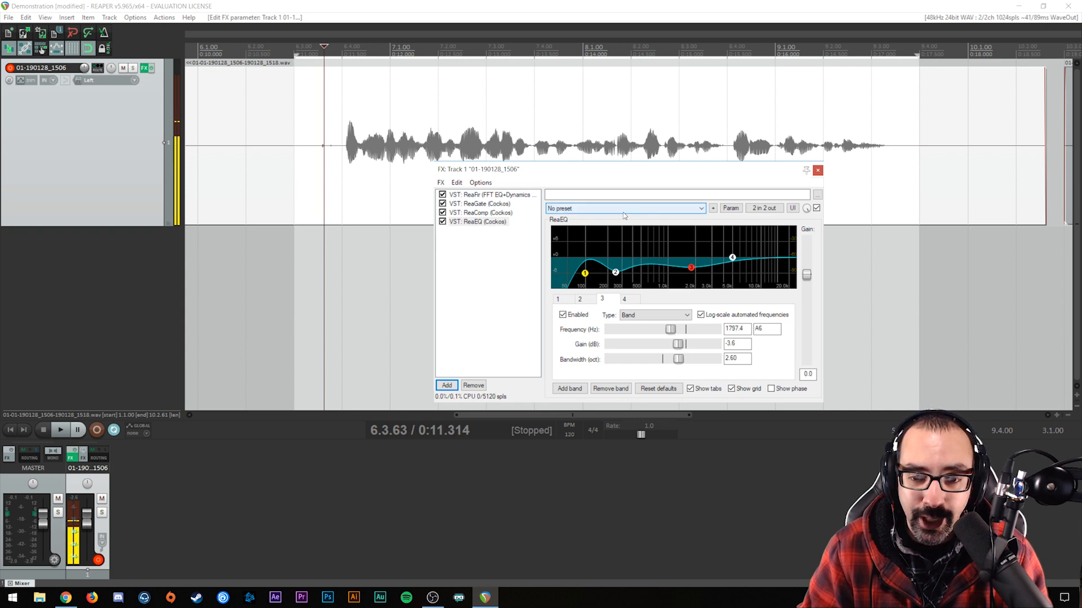
key("space")
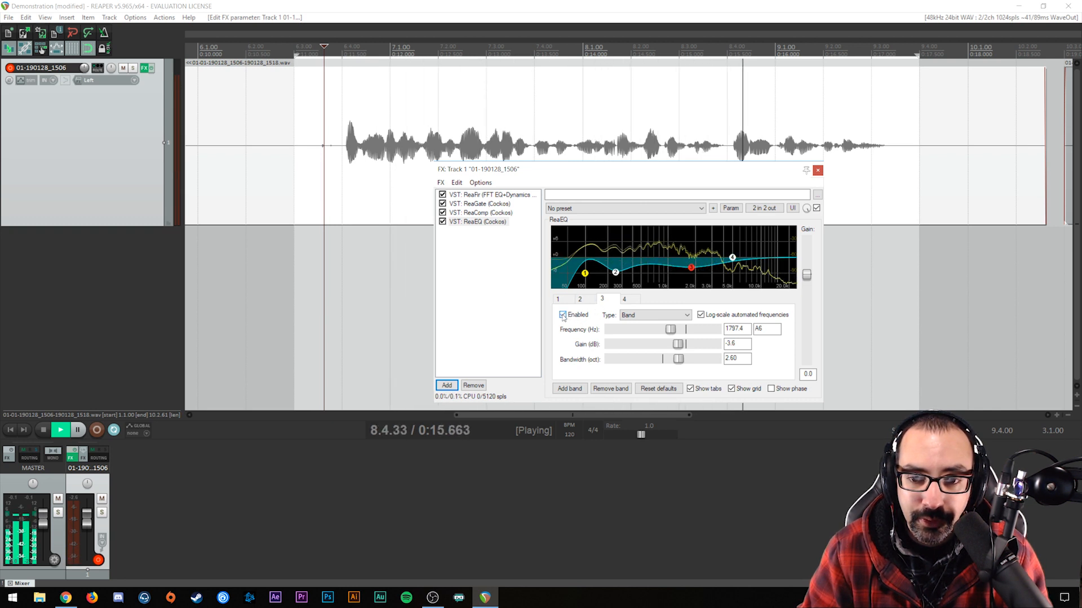
key("space")
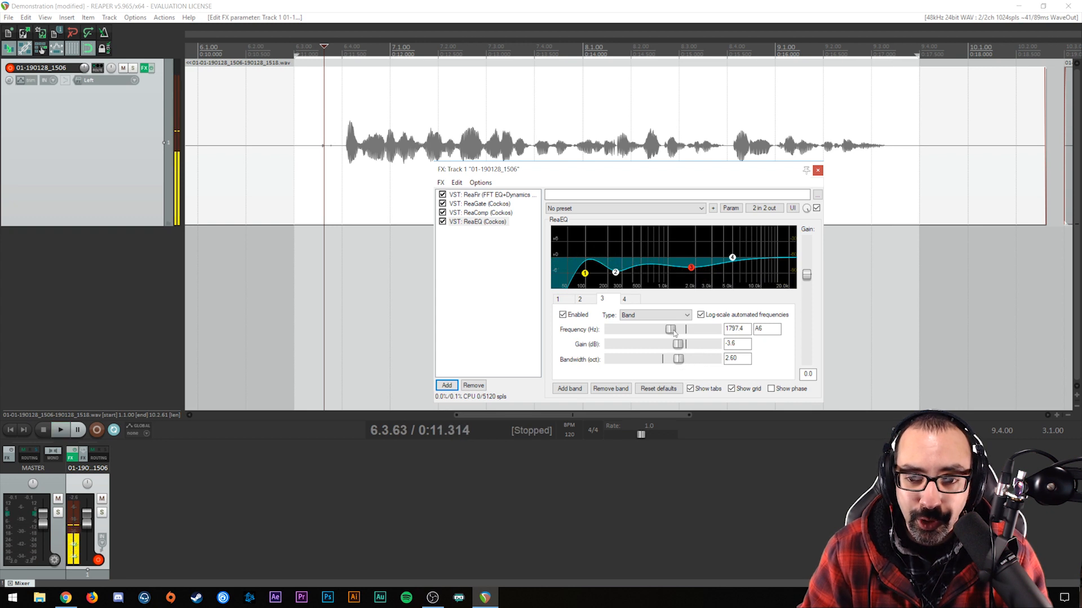
left_click_drag(680, 345, 679, 345)
key("space")
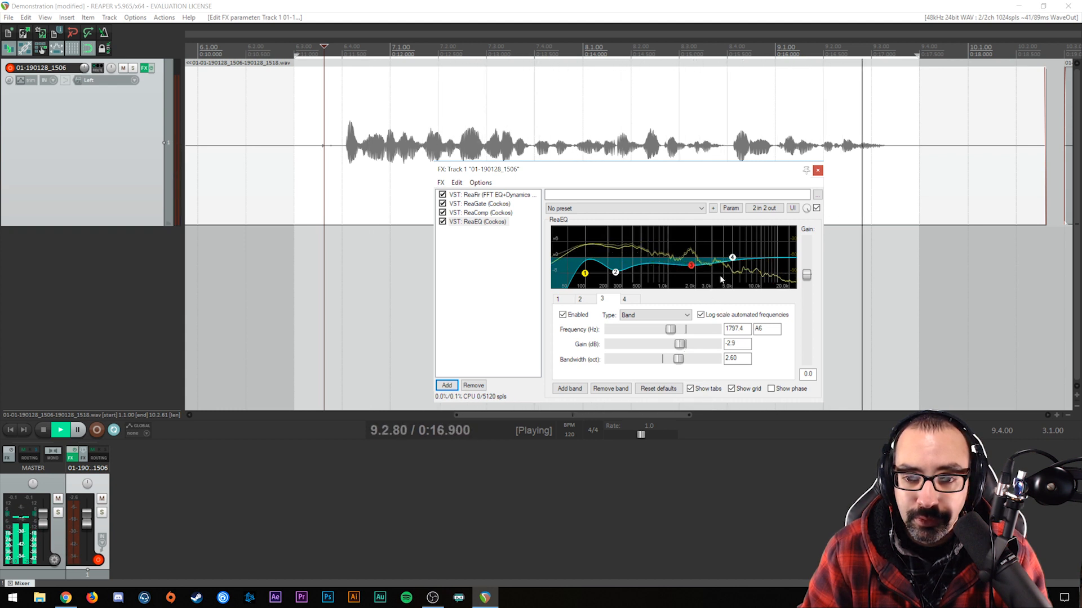
key("space")
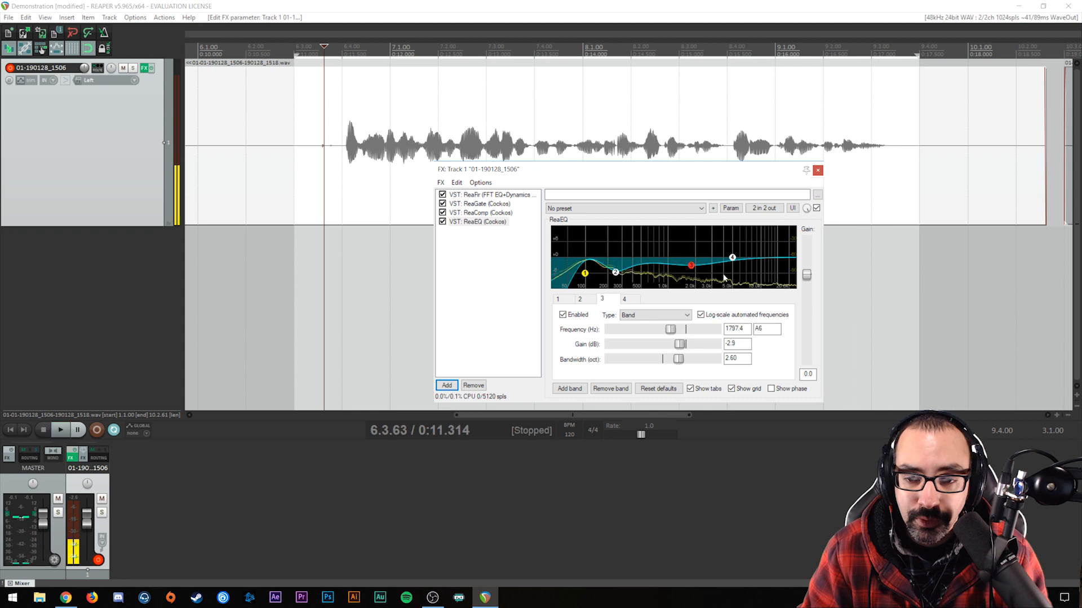
Add a fifth ReaEQ band and set its type to Low Pass
left_click(576, 390)
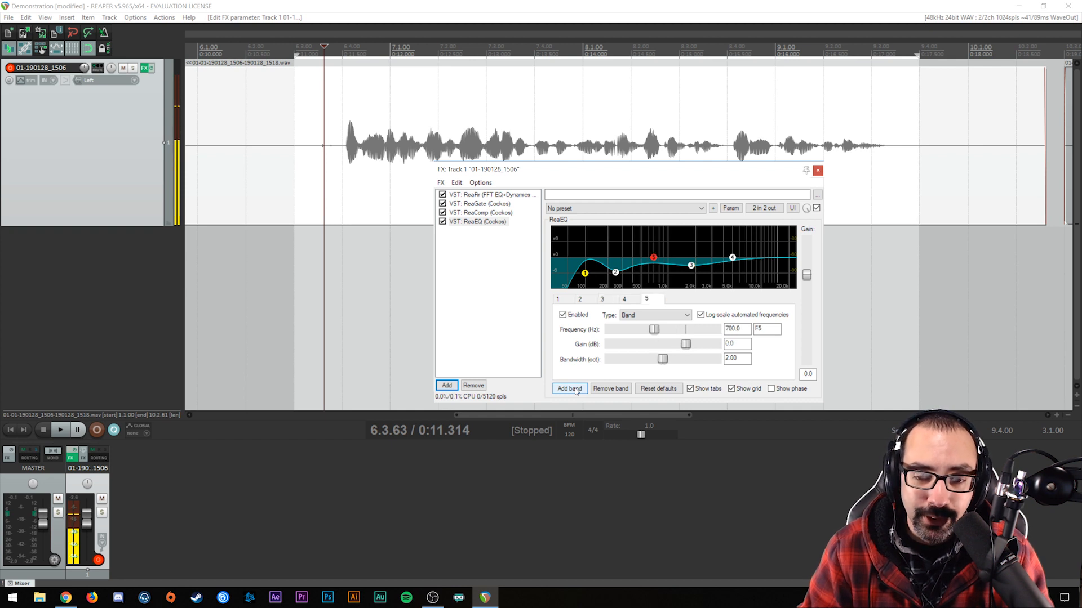
left_click(658, 318)
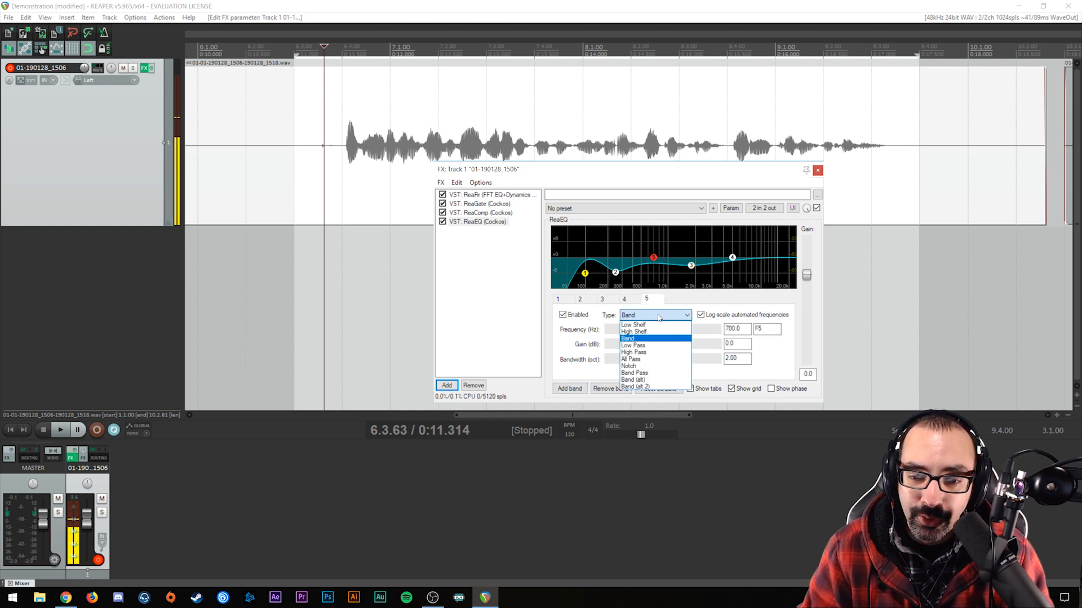
left_click(650, 346)
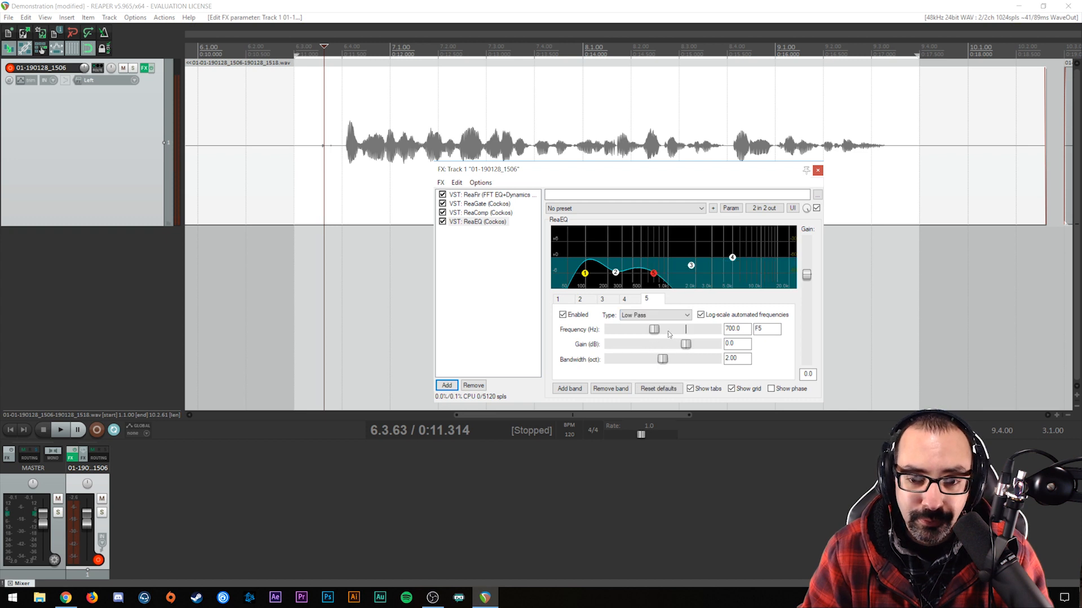
Switch band 4 from high shelf to Band and raise band 5's low-pass cutoff to about 18.7 kHz
left_click(631, 302)
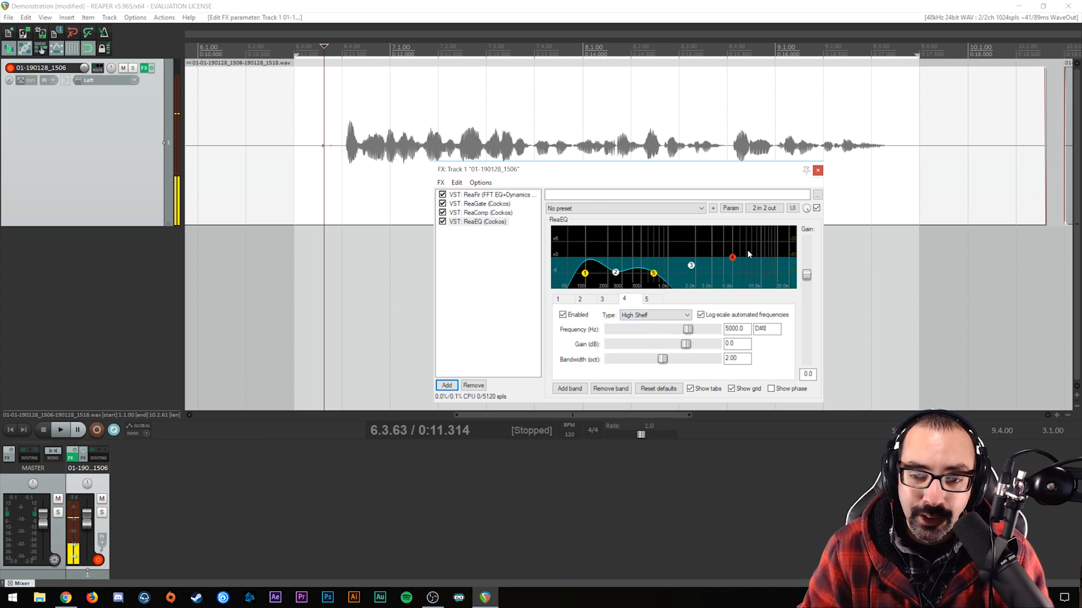
left_click(640, 319)
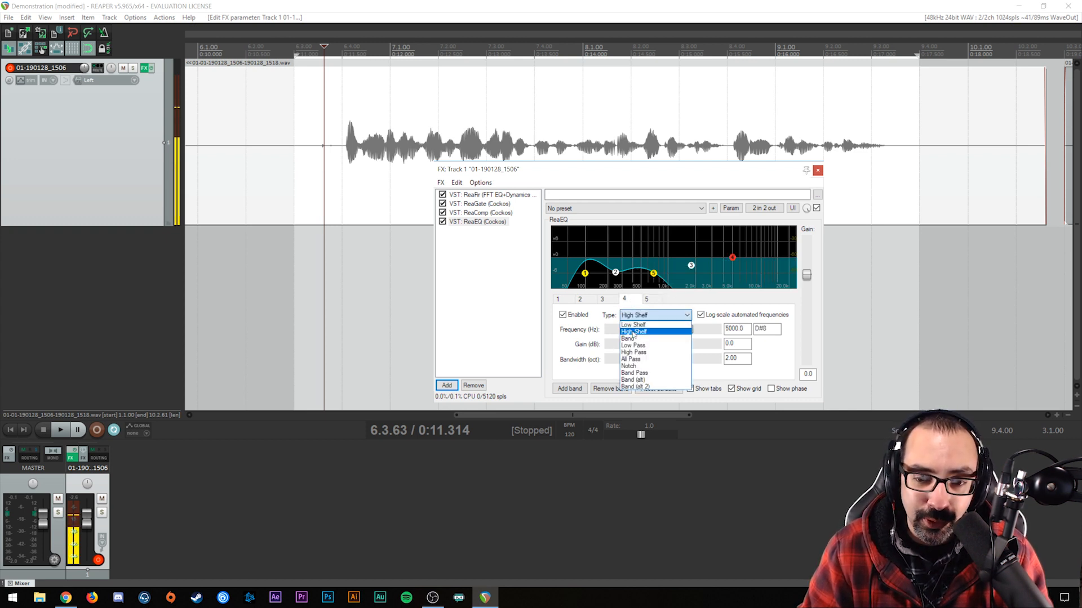
left_click(633, 339)
left_click(647, 299)
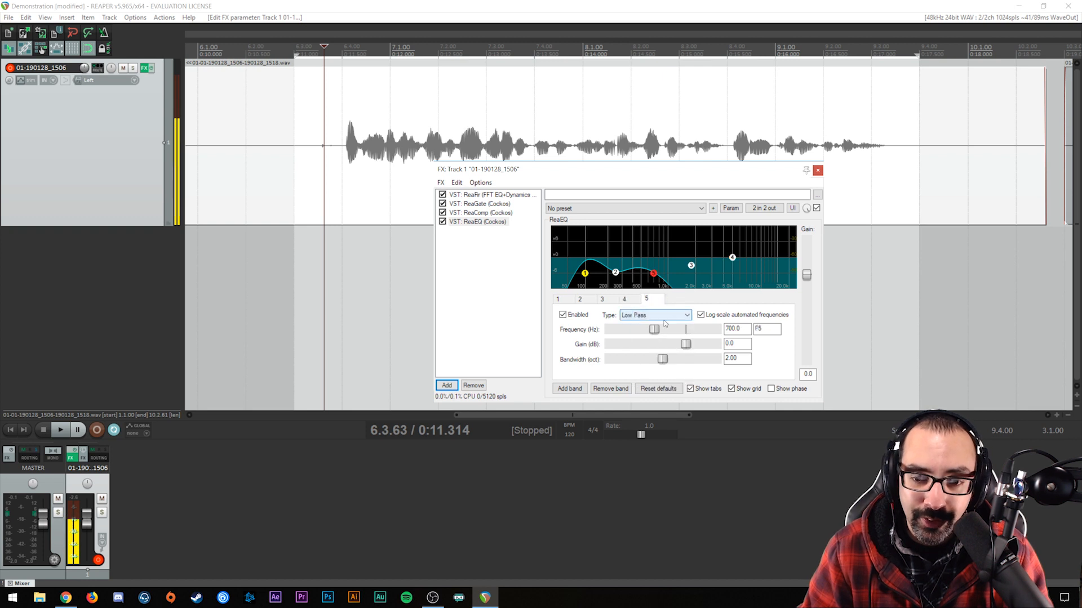
left_click_drag(661, 333, 717, 340)
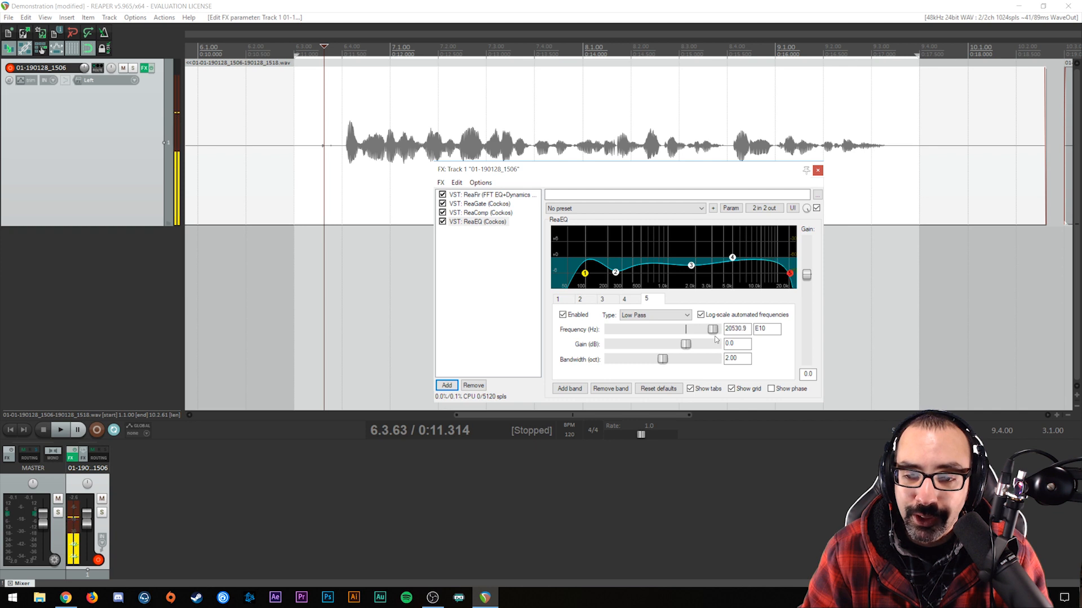
Drag band 4's node in the EQ graph to a 3.8 dB boost near 8.1 kHz
left_click_drag(732, 258, 753, 248)
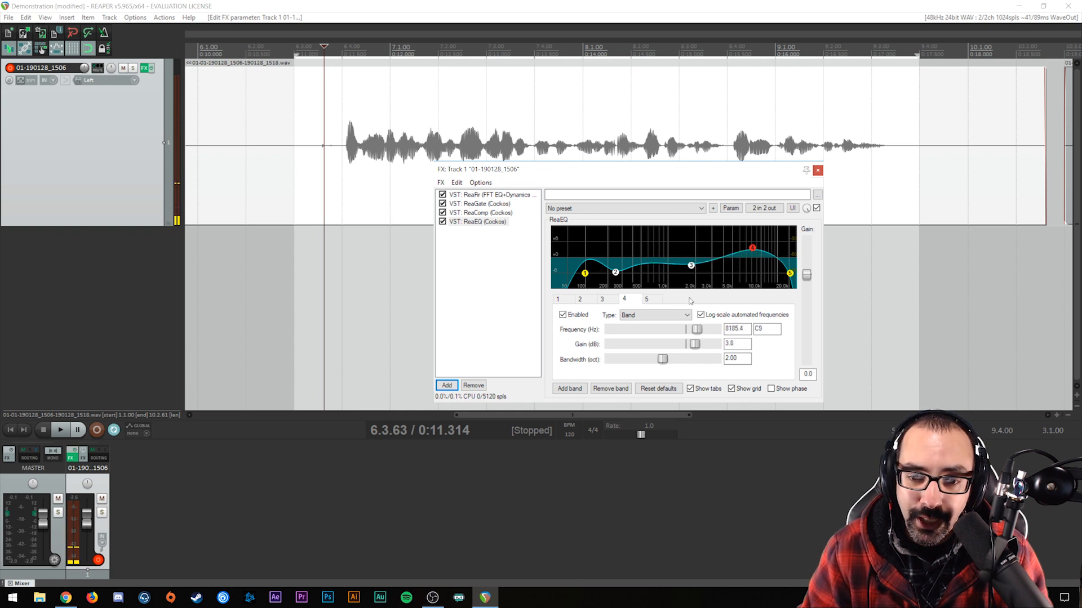
Reshape band 4 into a 2.7 dB boost at 7939.2 Hz, 0.98 octaves wide, auditioning during playback
left_click_drag(698, 349, 630, 362)
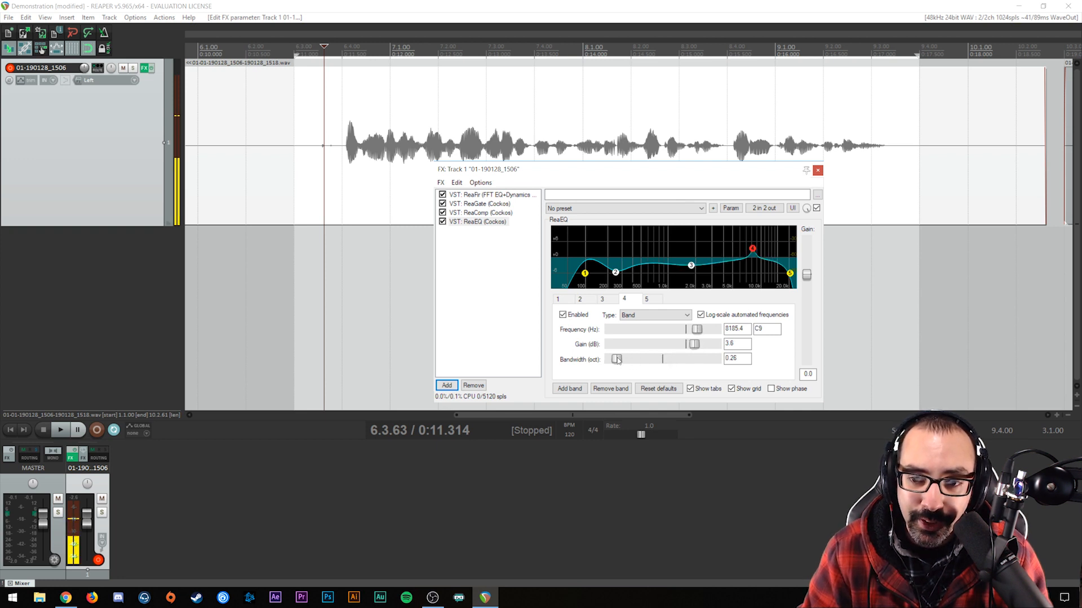
left_click_drag(694, 344, 714, 344)
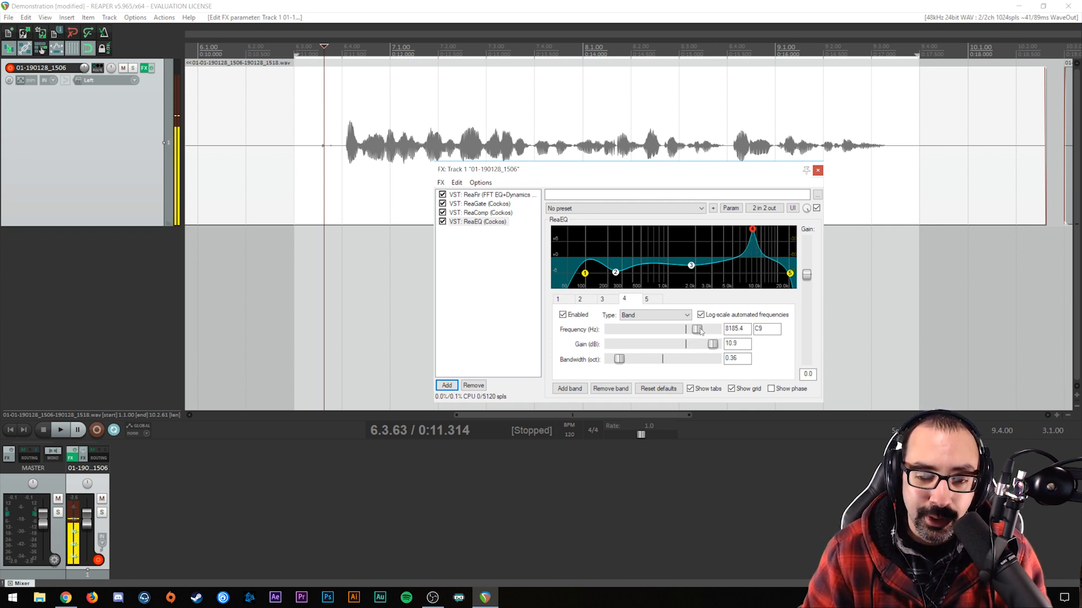
key("space")
mouse_move(701, 331)
left_mouse_down()
mouse_move(691, 330)
mouse_move(701, 327)
left_mouse_up()
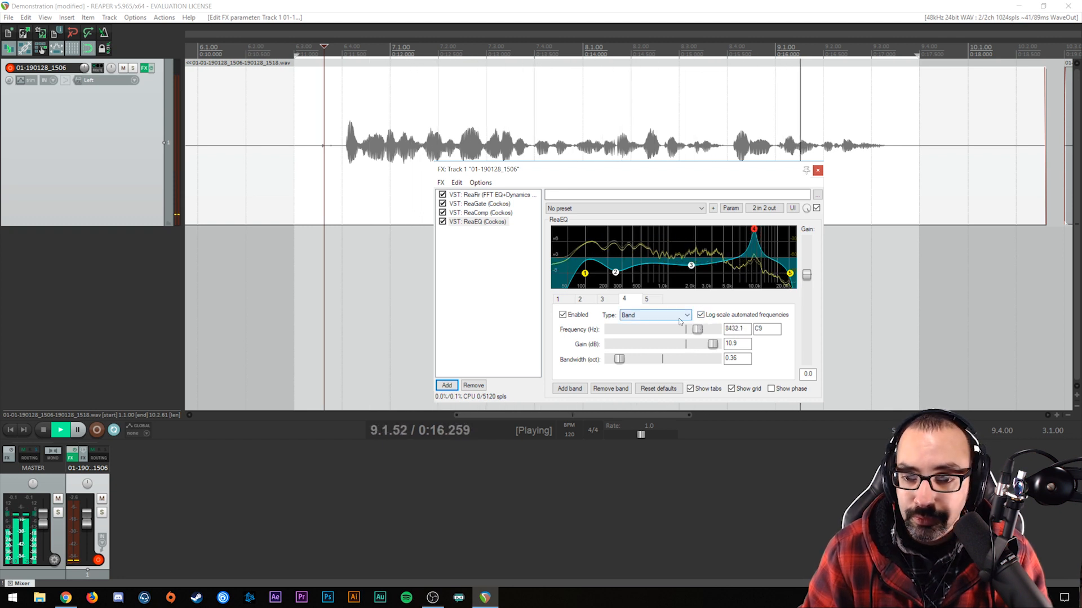
key("space")
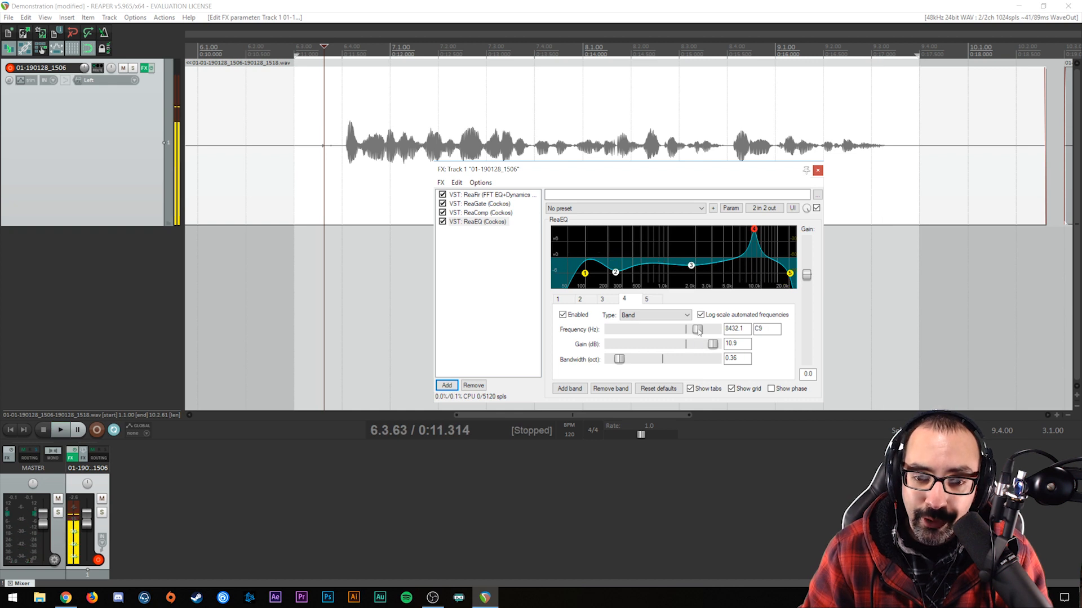
left_click_drag(697, 331, 698, 330)
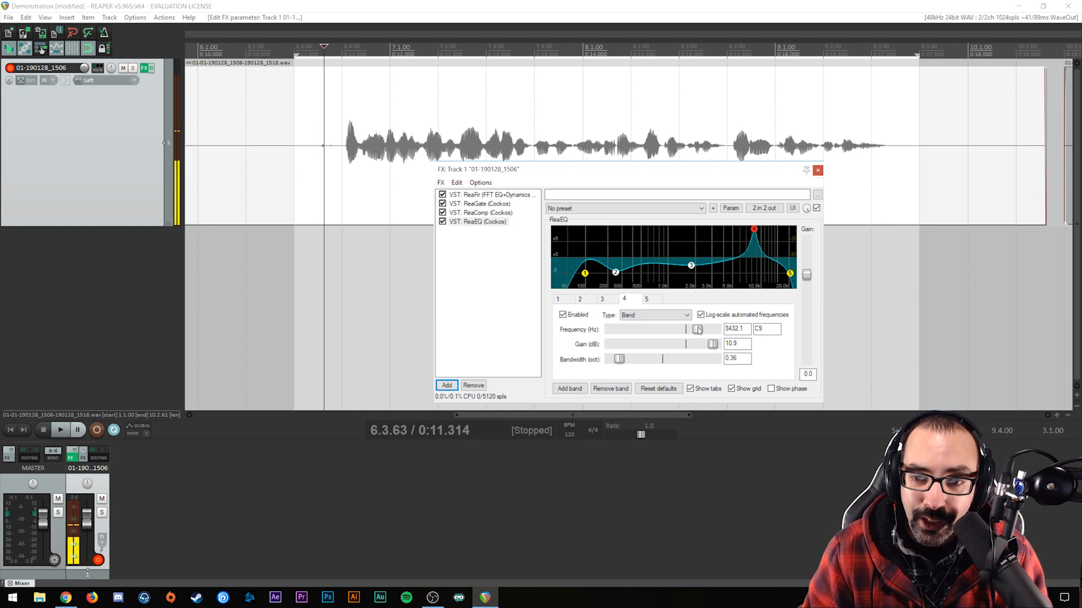
key("space")
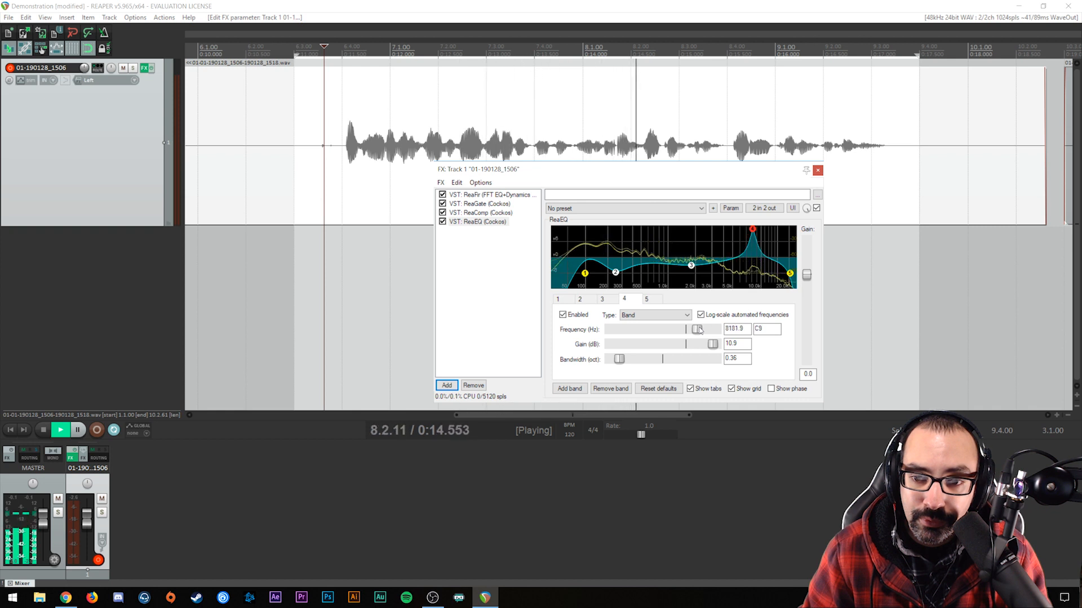
key("space")
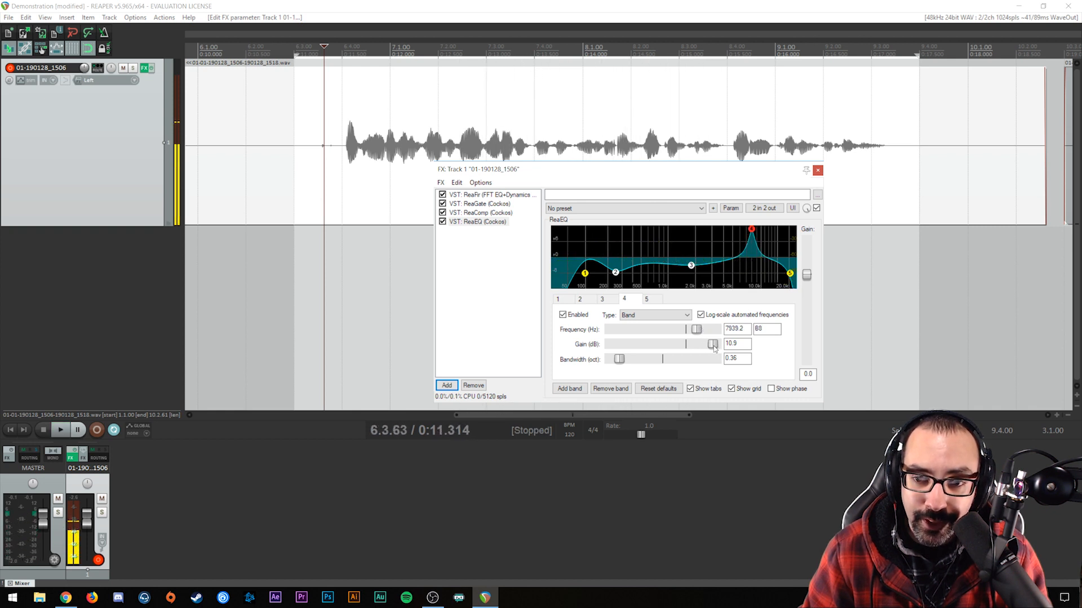
left_click_drag(714, 347, 706, 346)
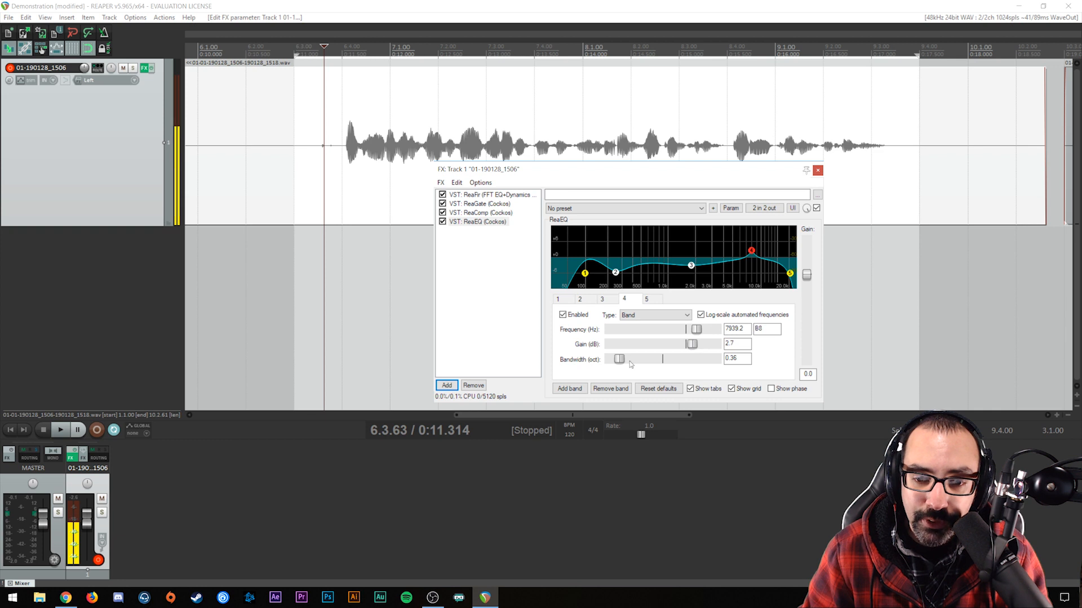
left_click_drag(634, 362, 644, 357)
key("space")
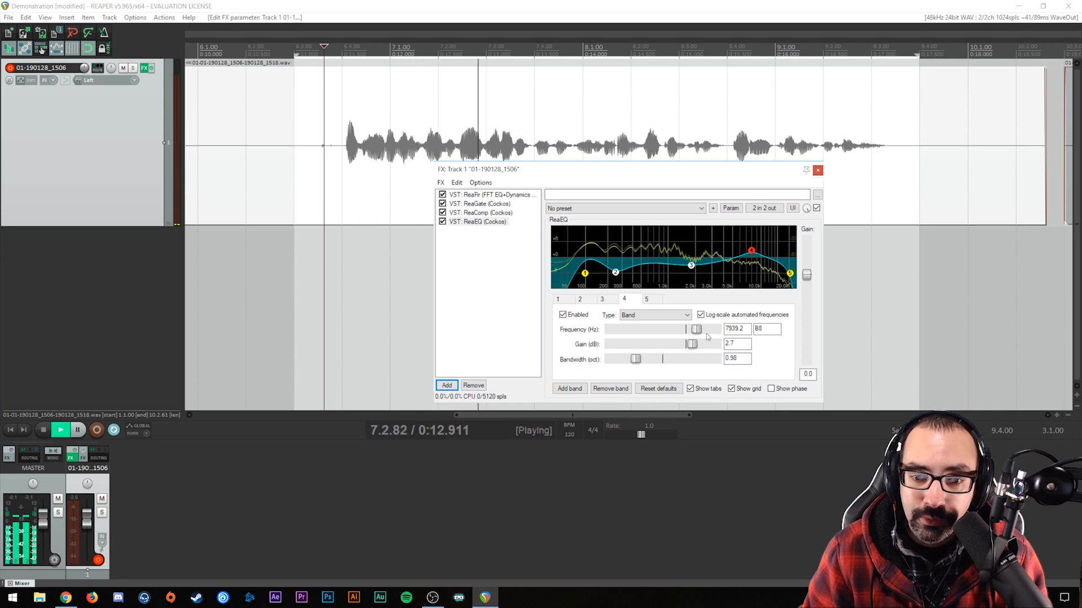
Type new gain values into band 4, comparing it bypassed and re-enabled, settling at 2.5 dB
double_click(740, 345)
type("3")
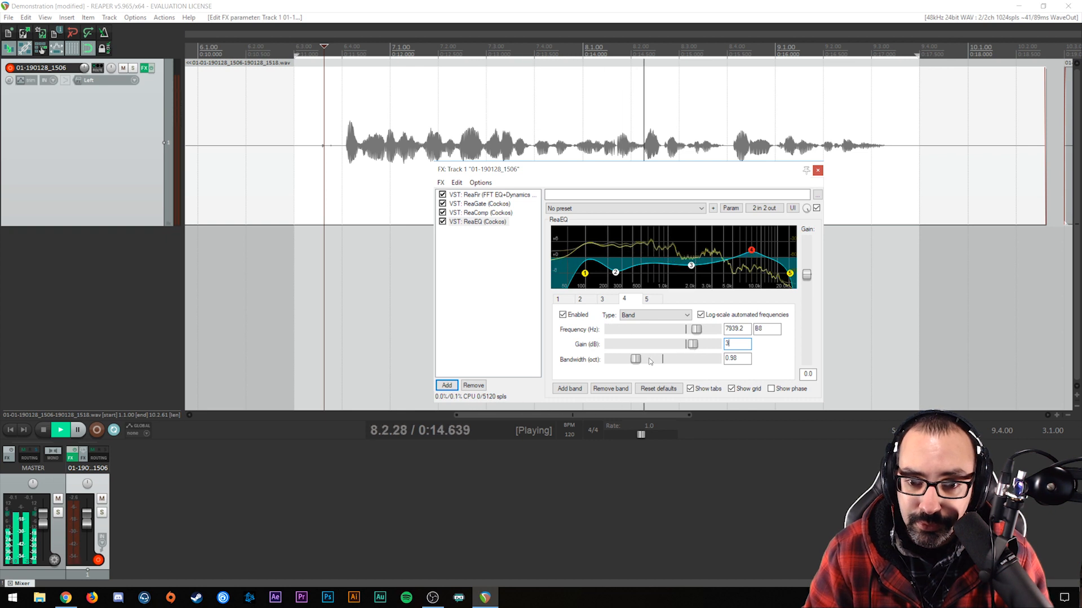
left_click(563, 315)
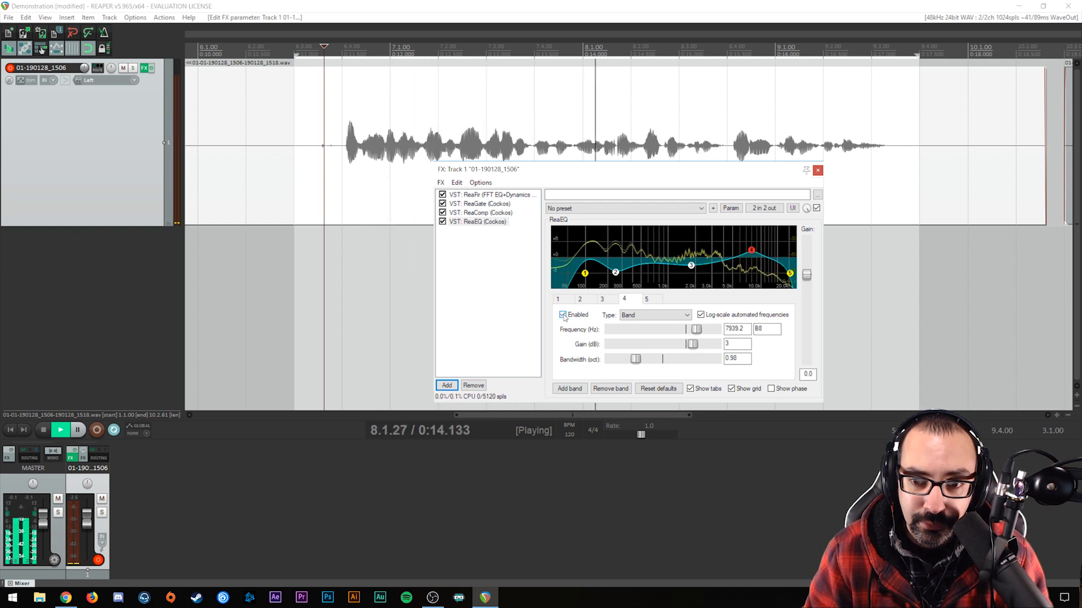
left_click(564, 315)
key("space")
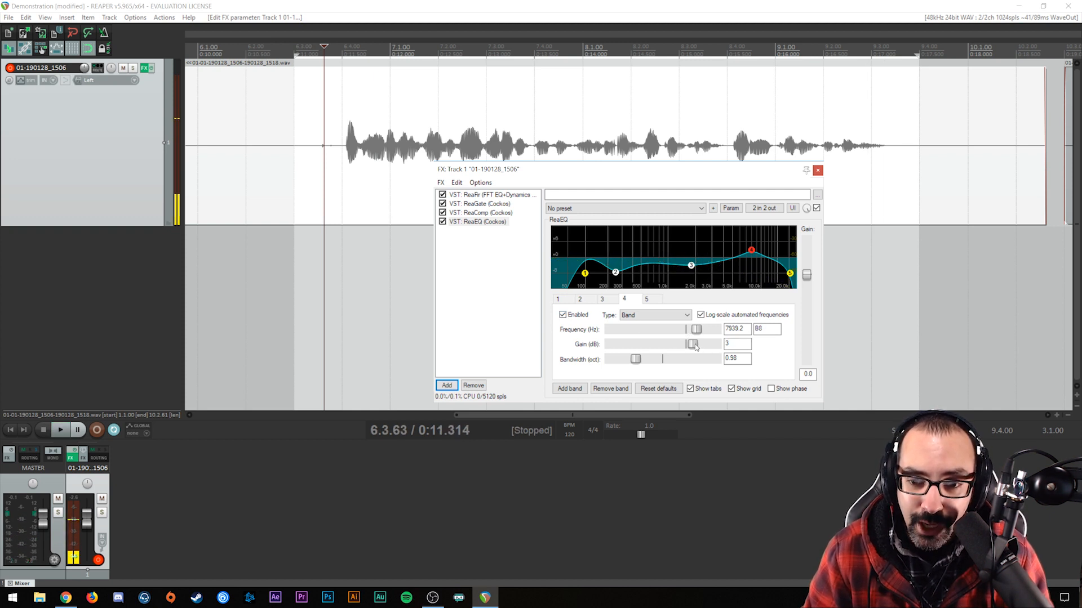
type("3.5")
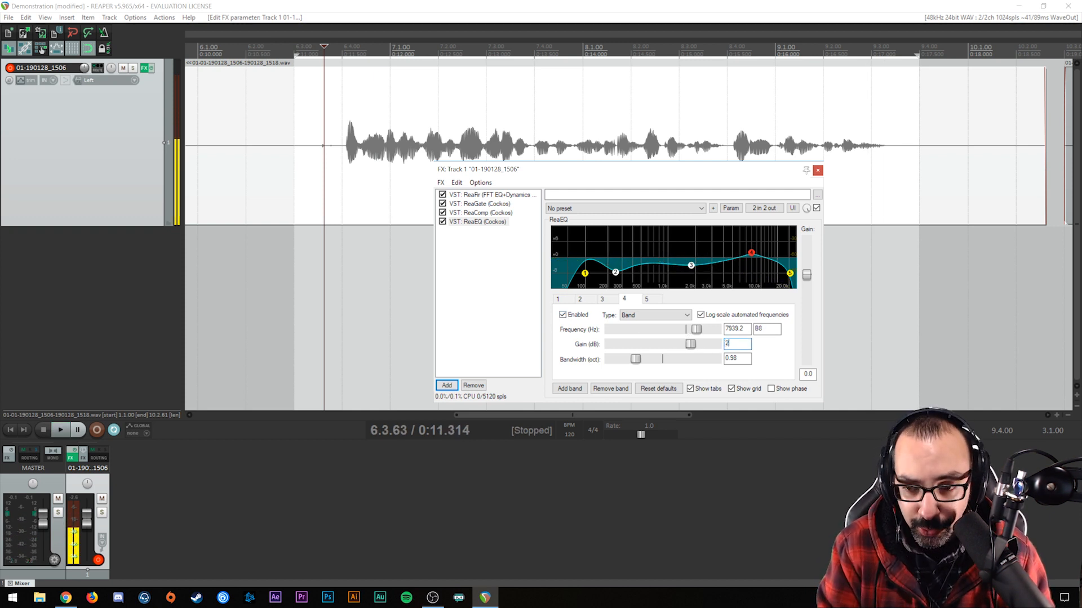
key("space")
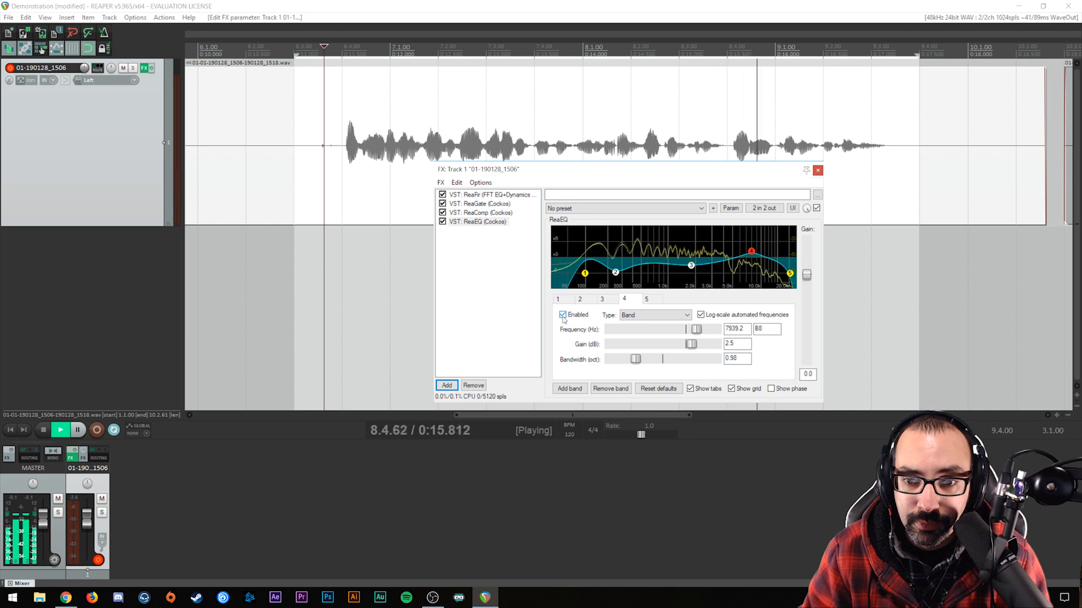
key("space")
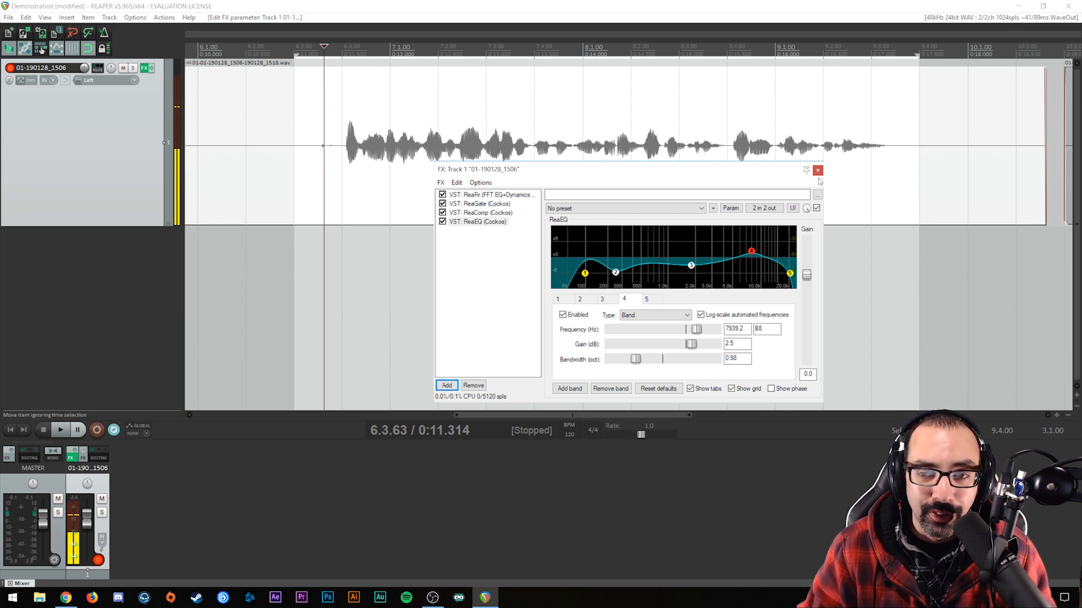
Bring Chrome to the front and load google.com in place of the ReaPlugs page
mouse_move(66, 599)
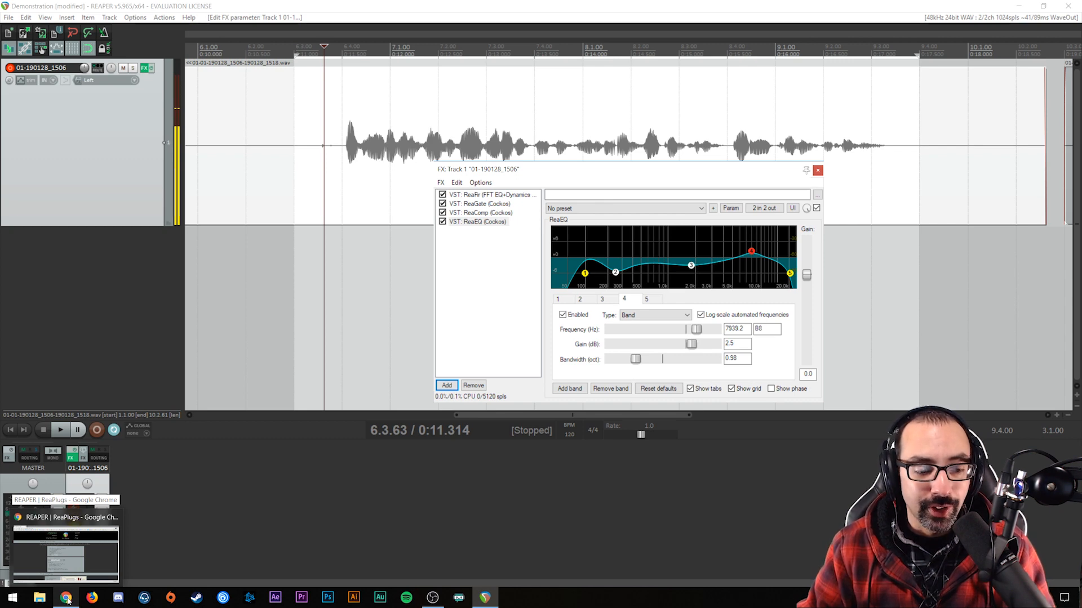
left_click(66, 599)
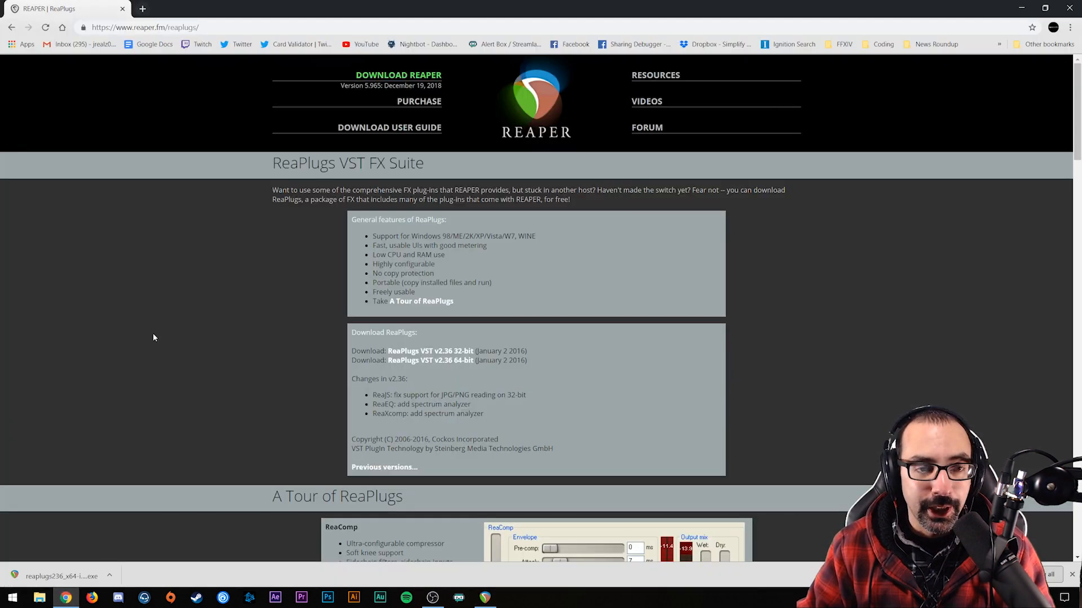
left_click(138, 26)
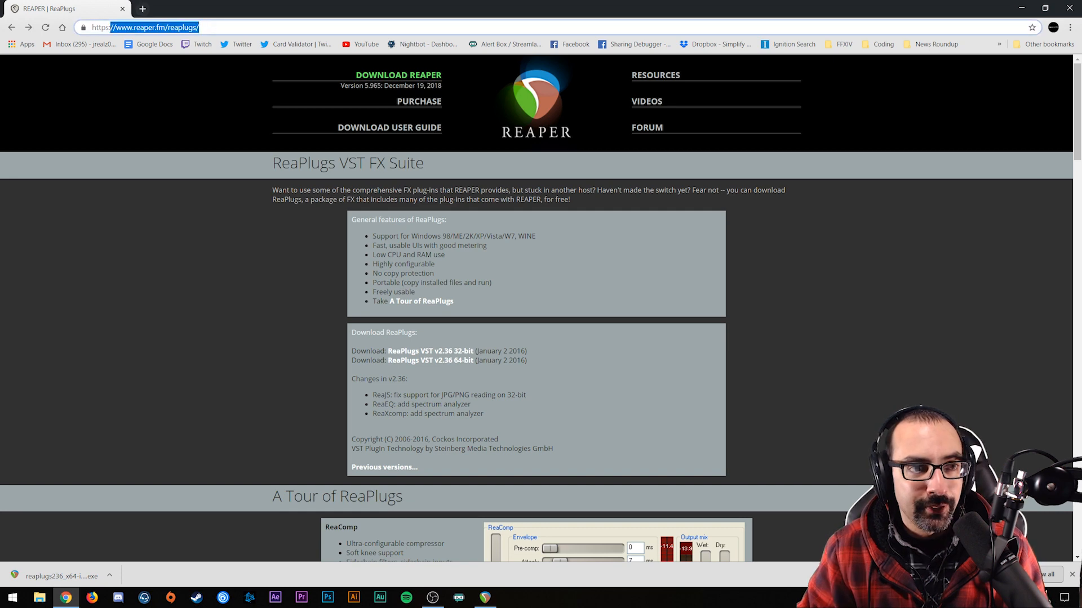
type("google.com")
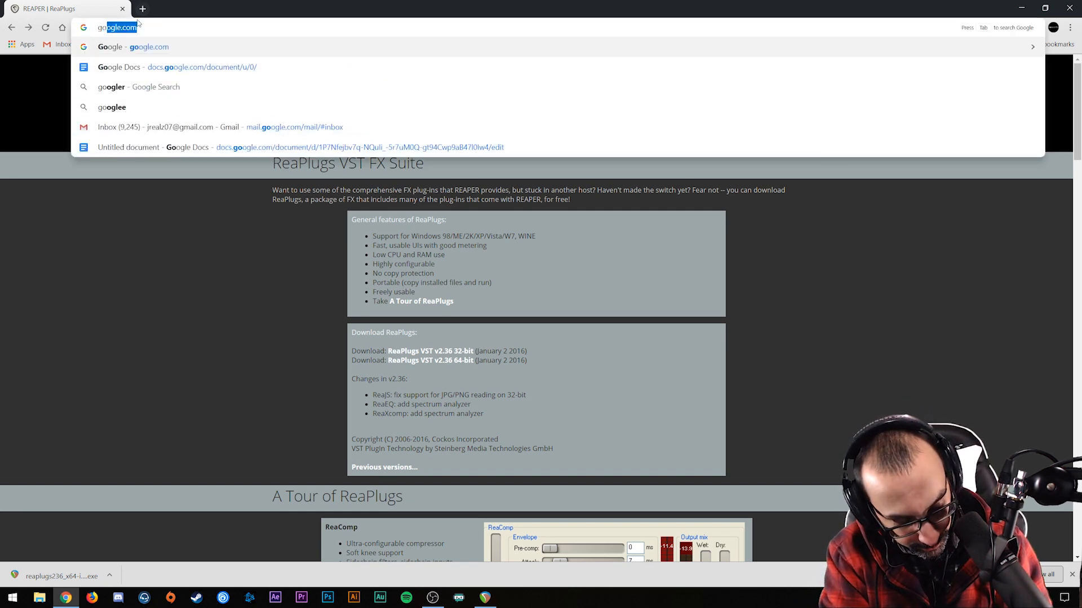
key("Return")
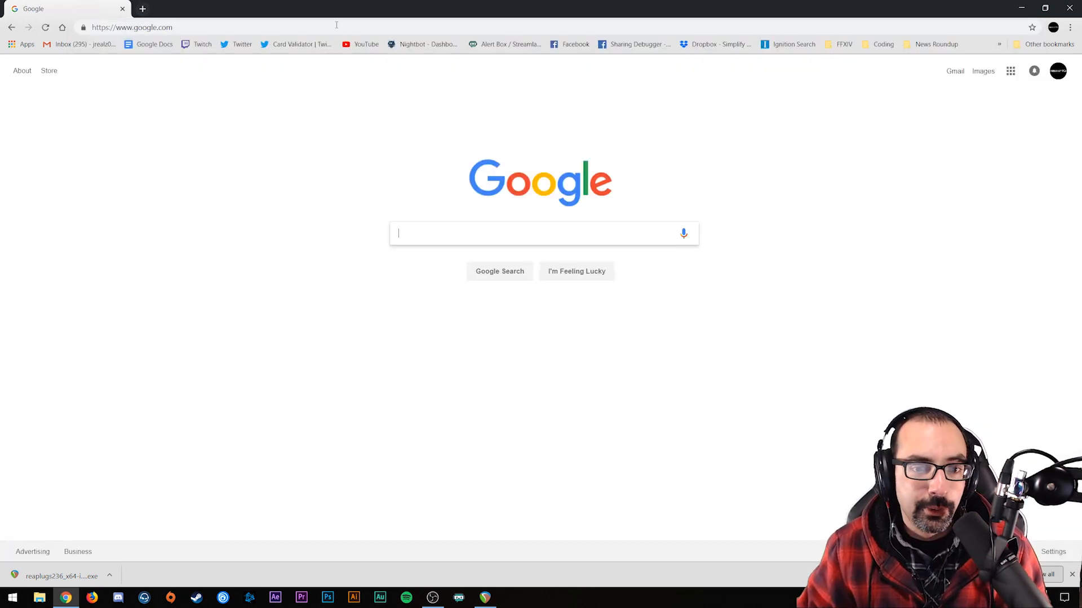
Search Google for 'loudmax64', open the LoudMax blog and follow its Windows VST download link
left_click(463, 232)
type("lo")
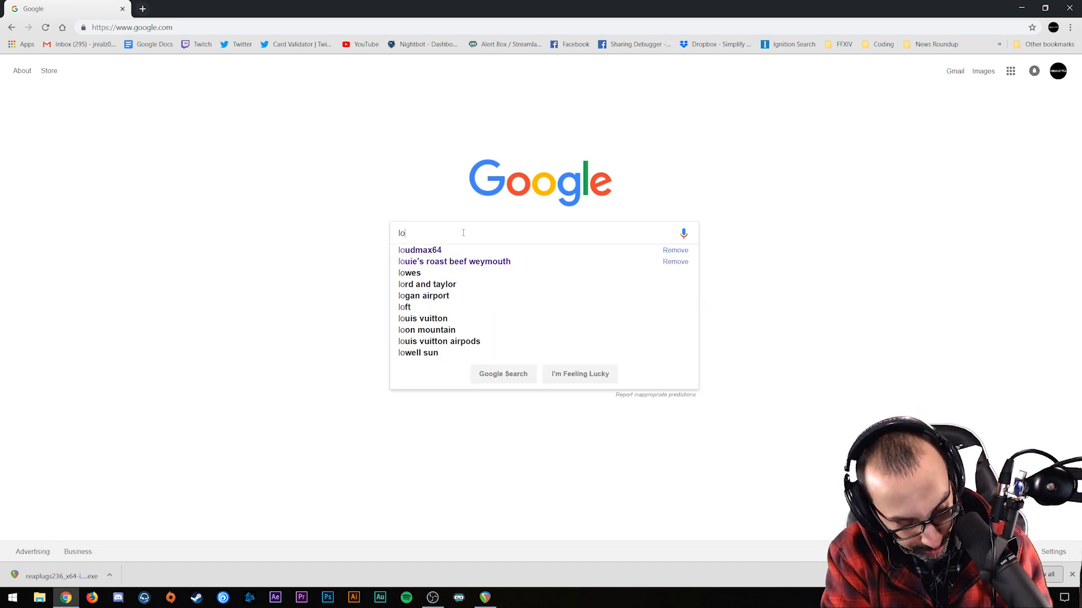
type("udmax")
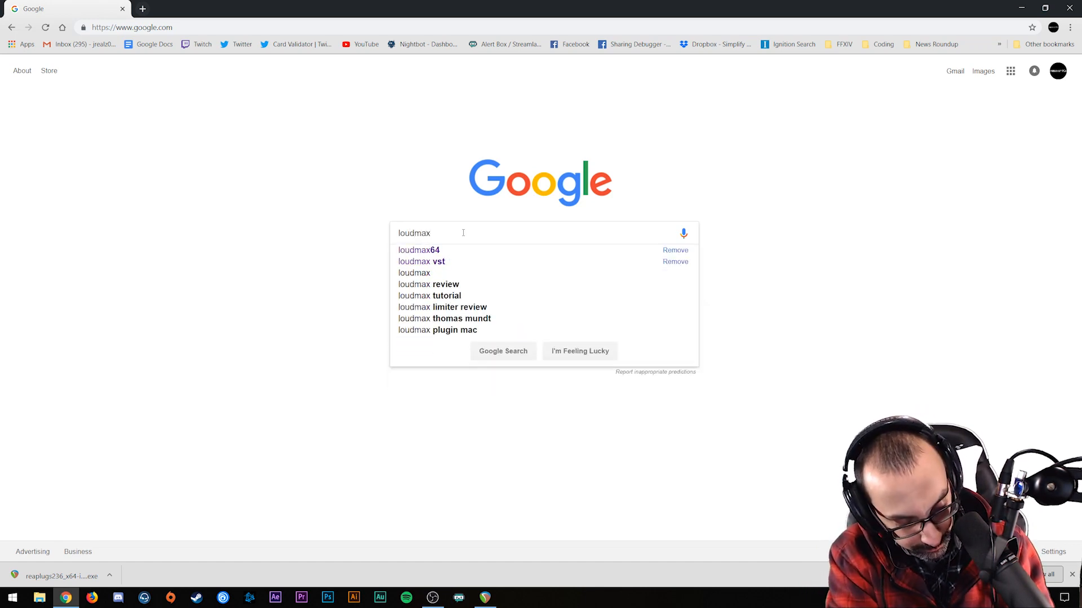
type("64")
key("Return")
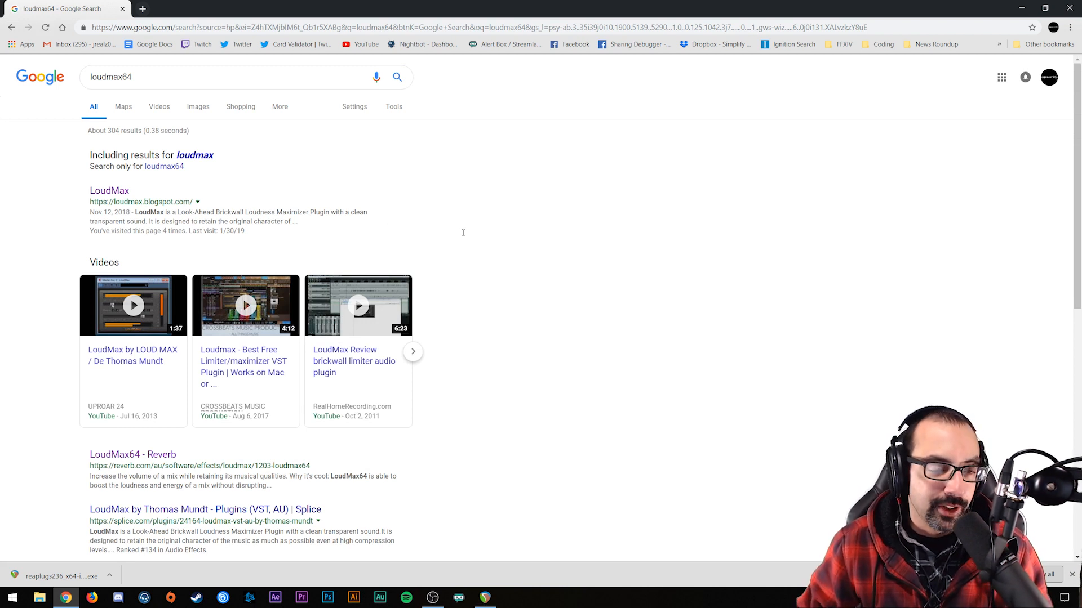
left_click(111, 192)
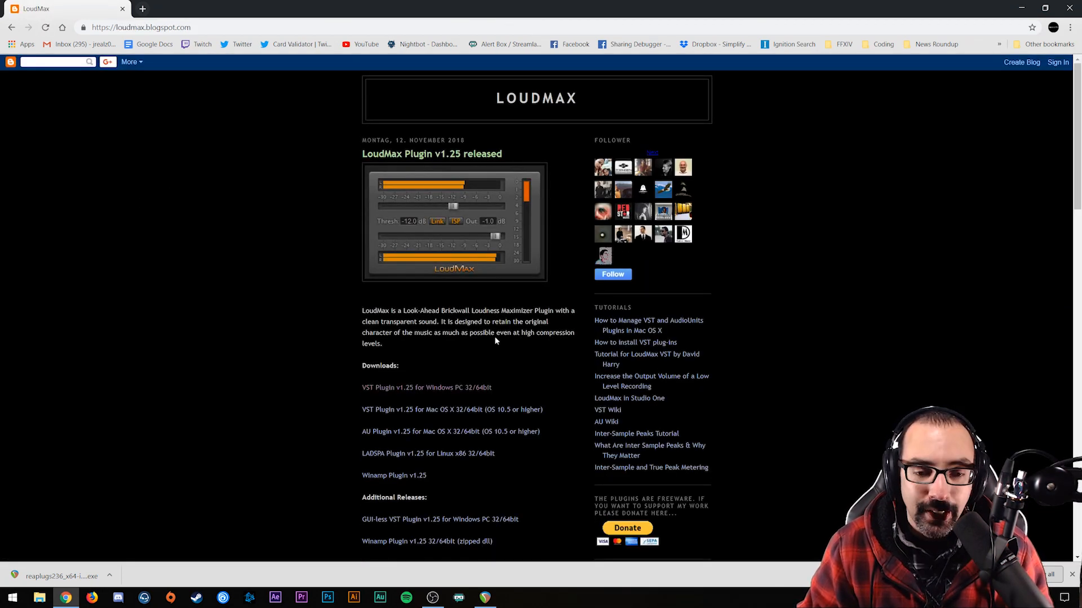
left_click(465, 389)
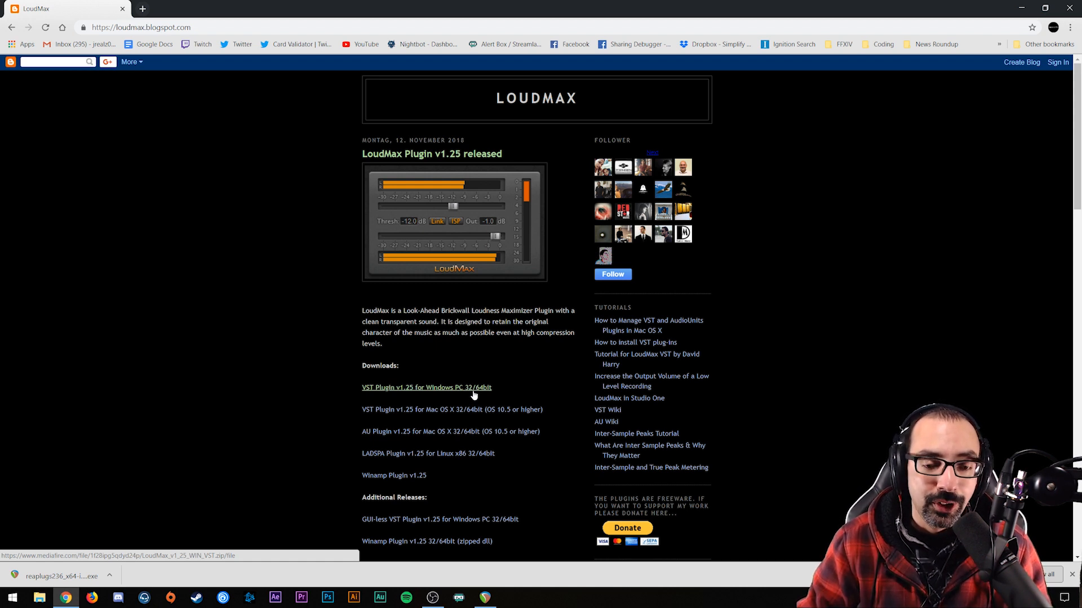
Download LoudMax_v1_25_WIN_VST.zip from MediaFire and show the downloaded archive in its folder
left_click(476, 389)
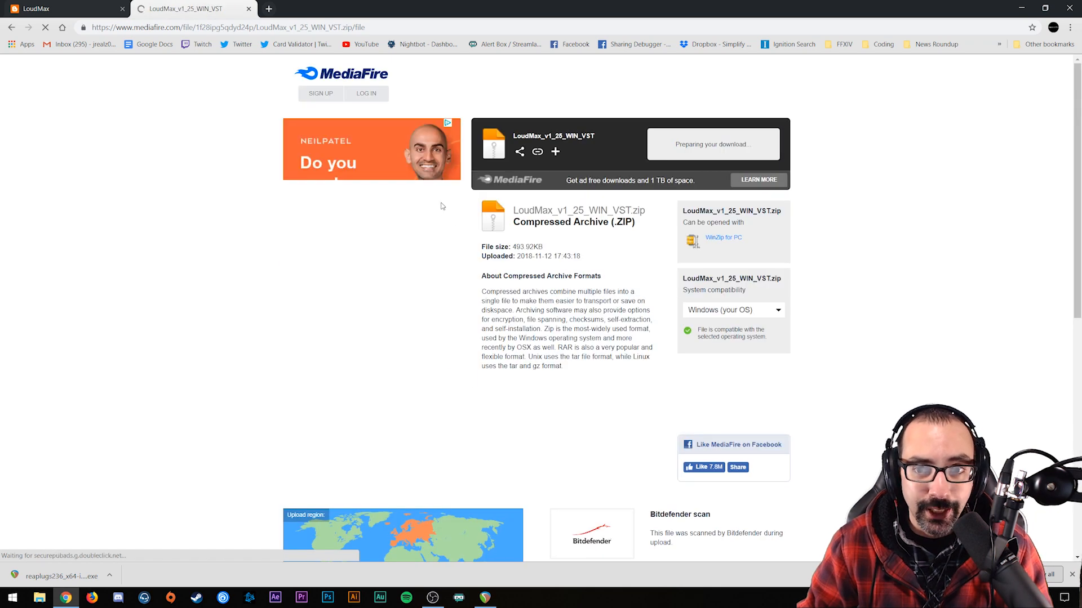
left_click(93, 9)
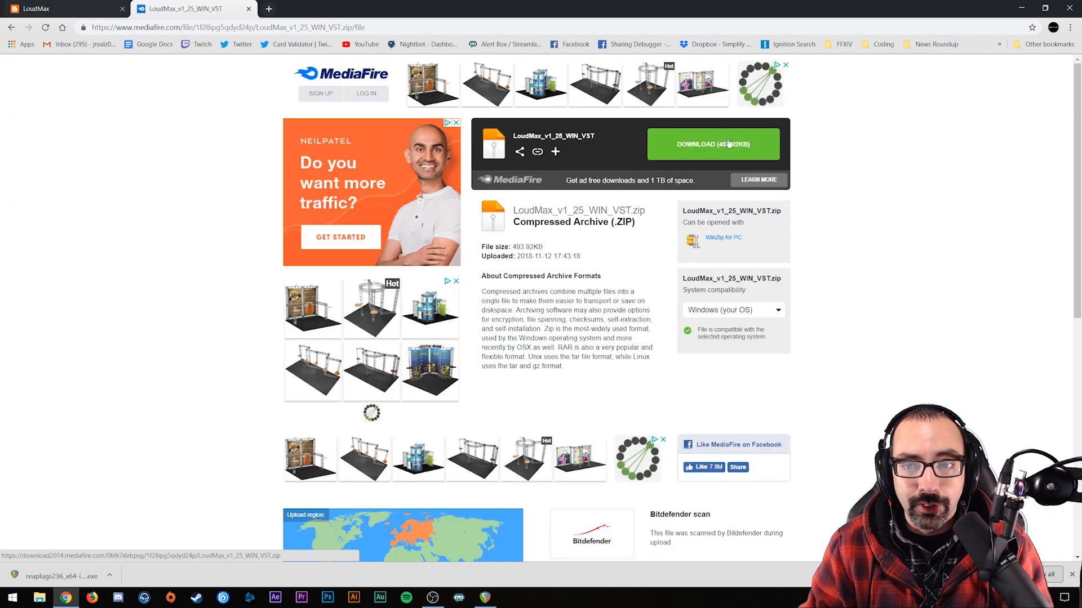
left_click(724, 148)
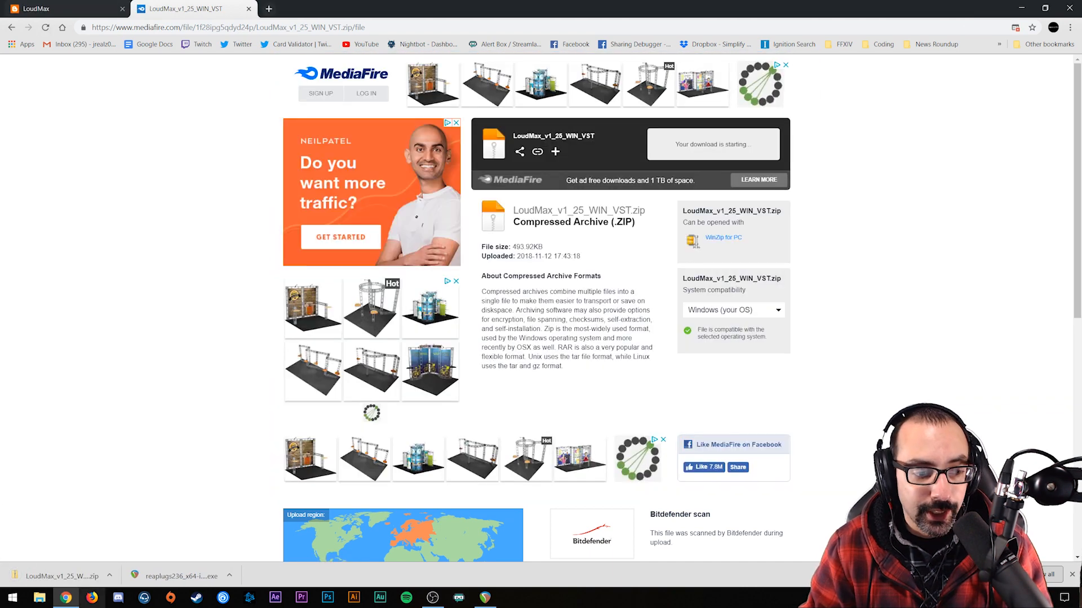
left_click(110, 576)
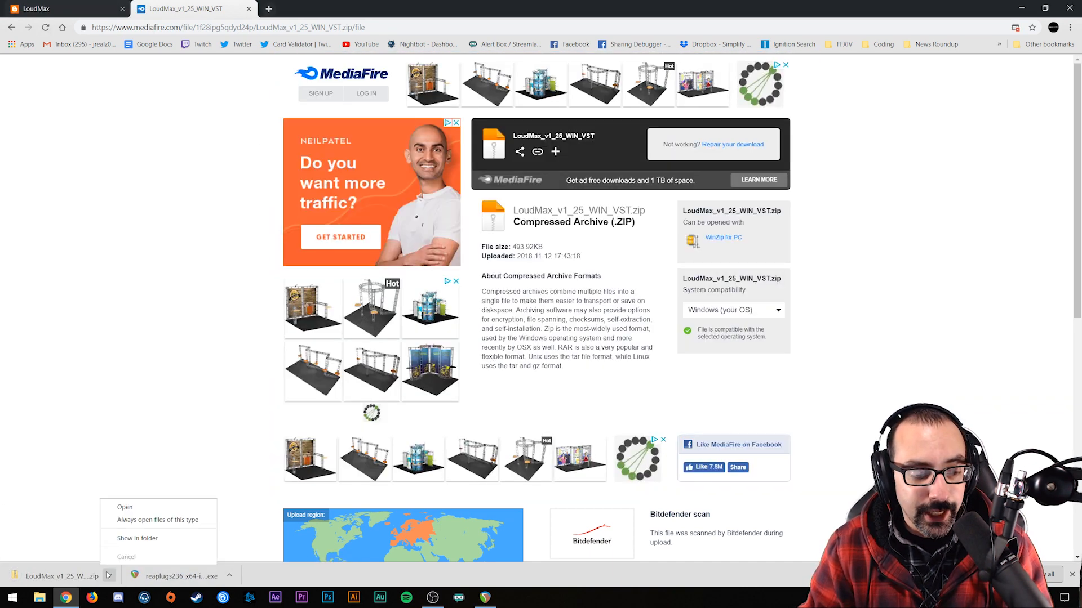
left_click(136, 540)
Open the LoudMax zip to point out LoudMax.dll and LoudMax64.dll, then switch back to REAPER
double_click(480, 257)
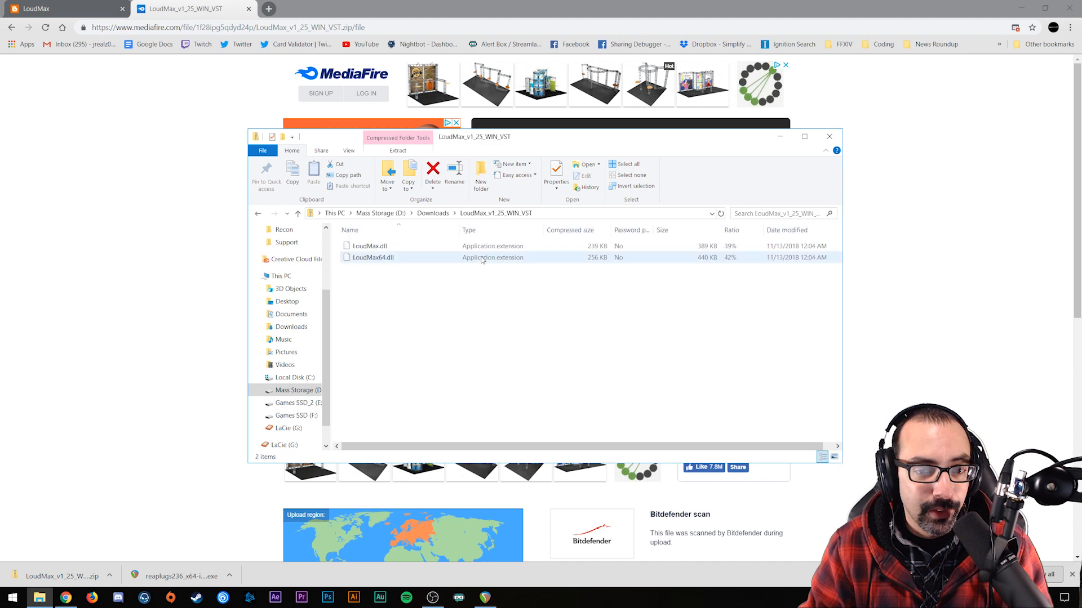
left_click(383, 259)
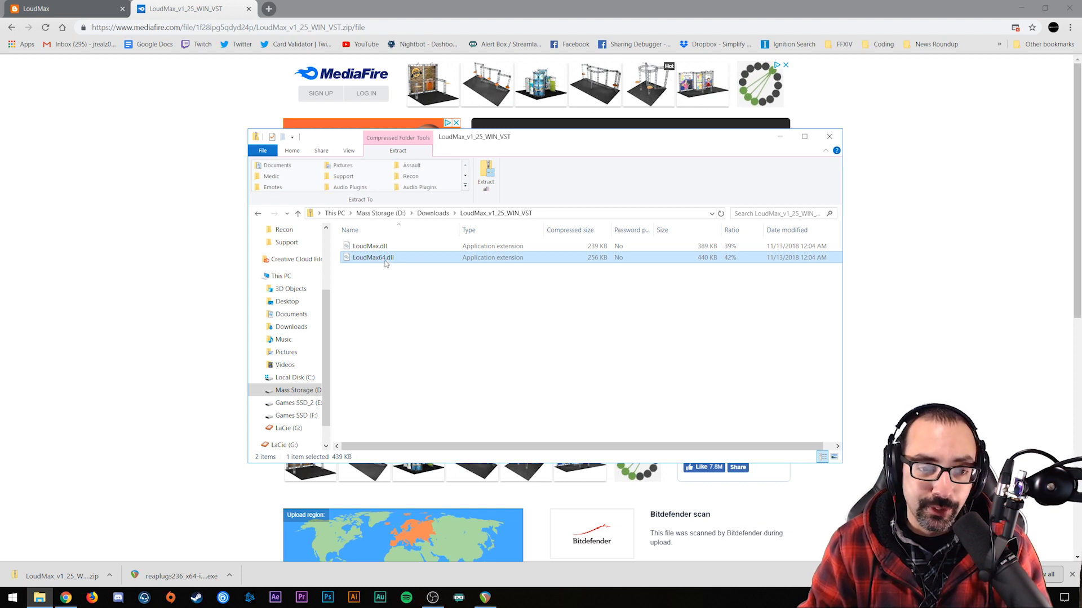
left_click(372, 247)
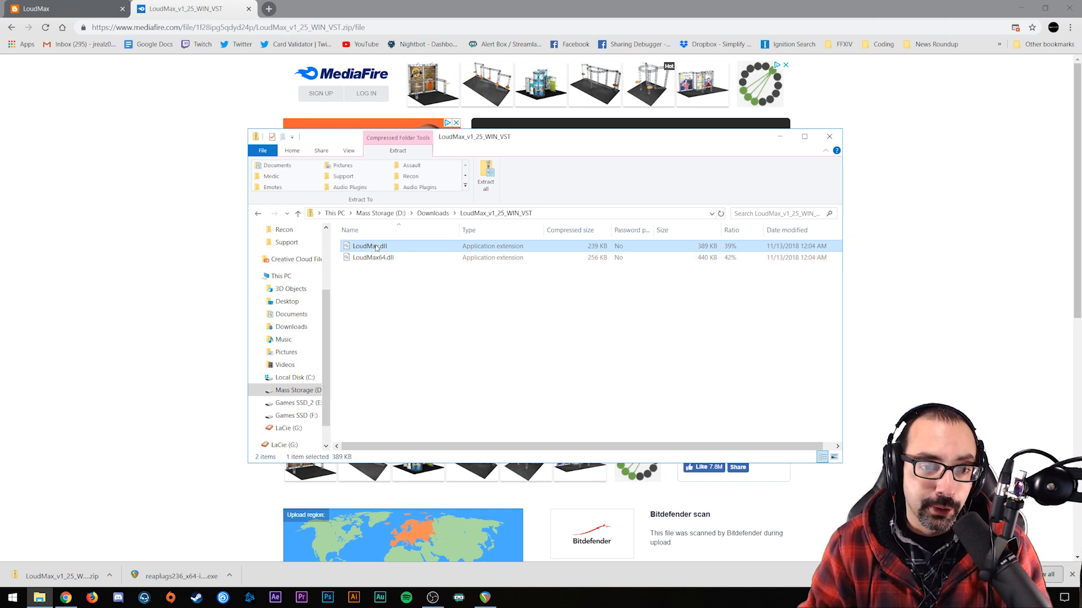
left_click(381, 258)
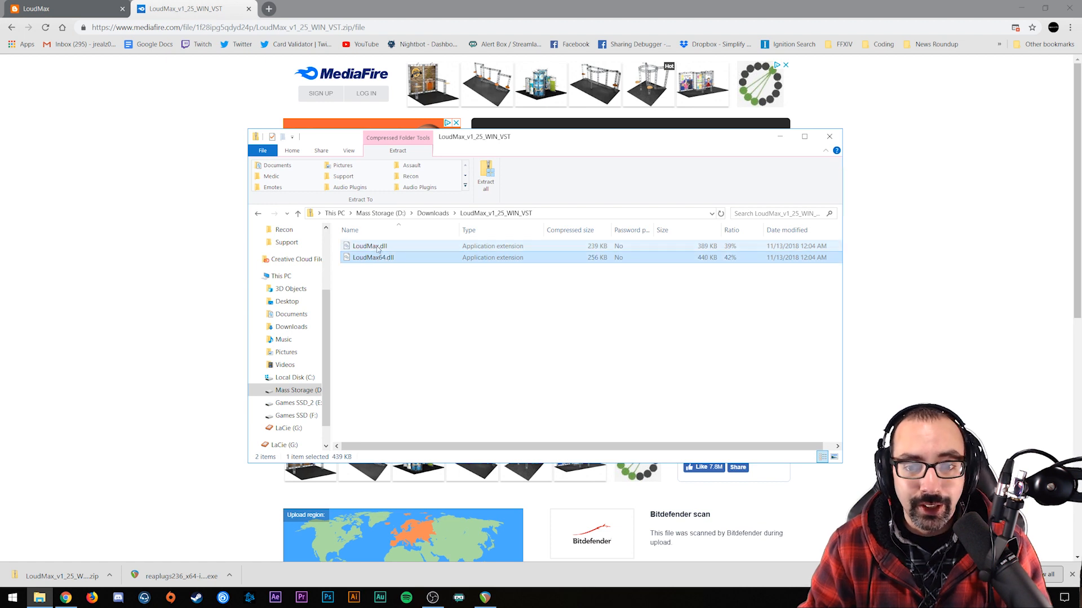
mouse_move(434, 601)
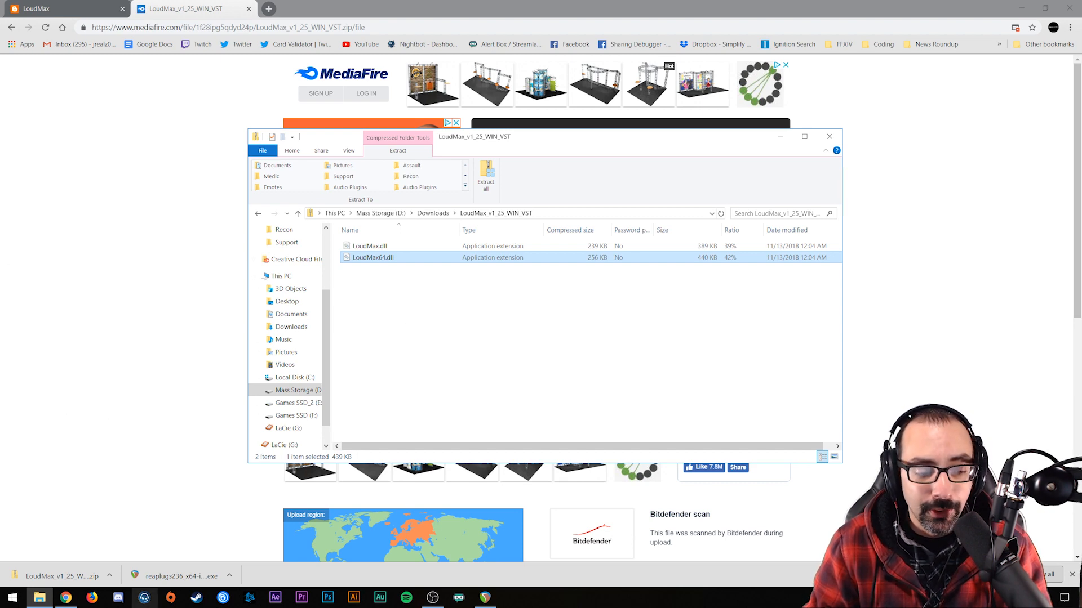
left_click(485, 599)
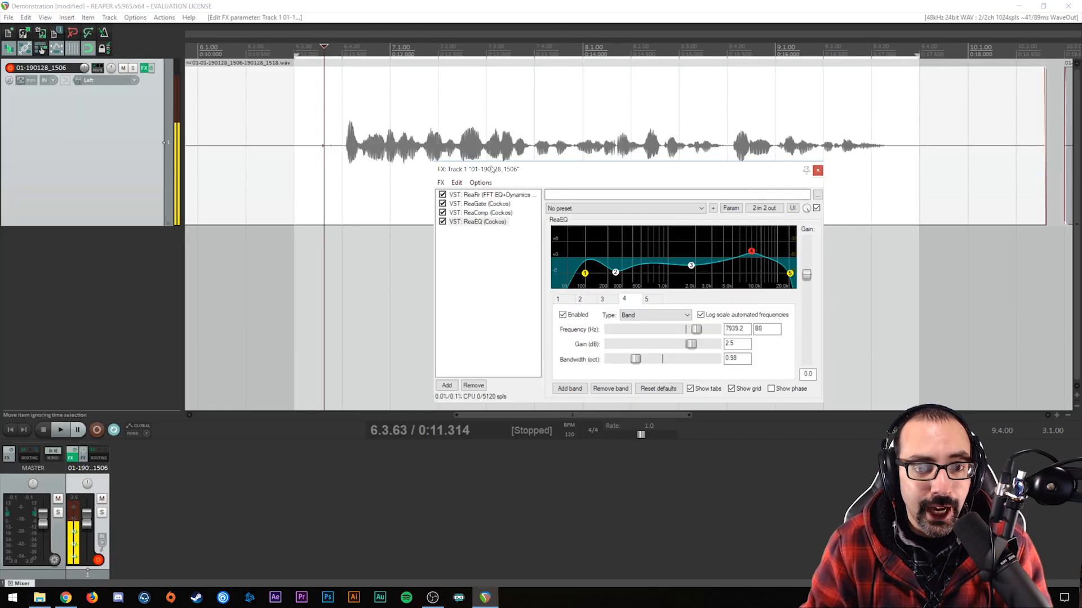
Insert LoudMax 64bit after ReaEQ and pull its threshold down to -0.1 dB
left_click(447, 385)
left_click(331, 178)
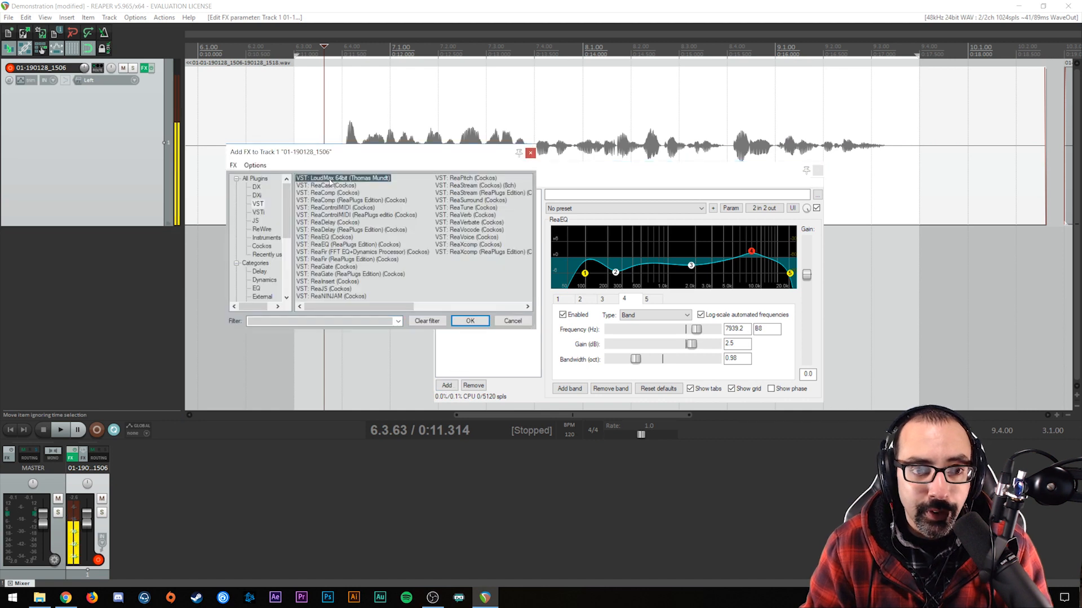
left_click(470, 320)
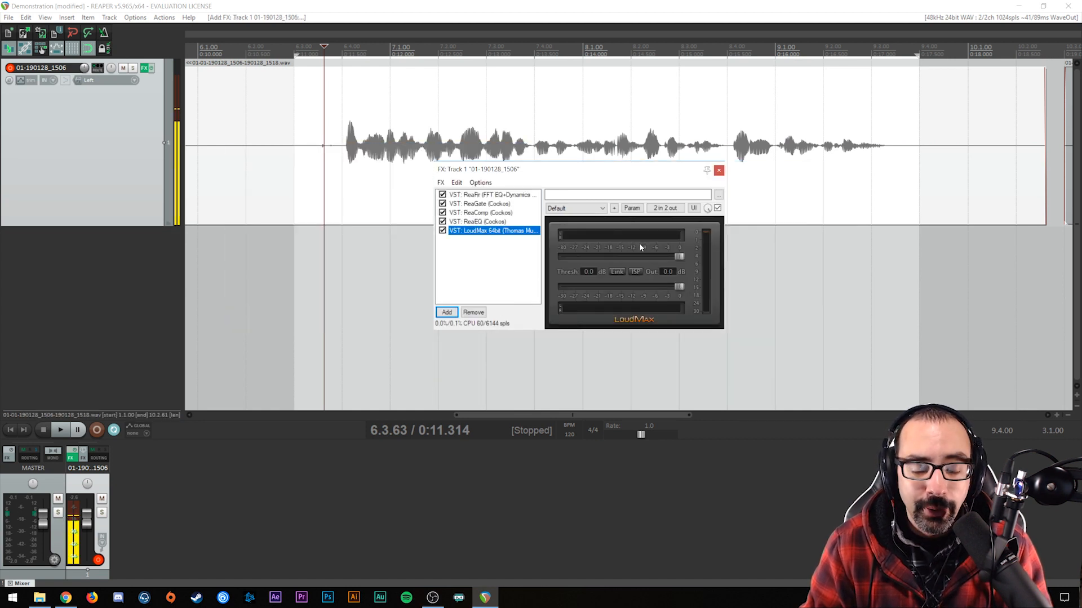
left_click(681, 257)
left_click_drag(679, 256, 680, 259)
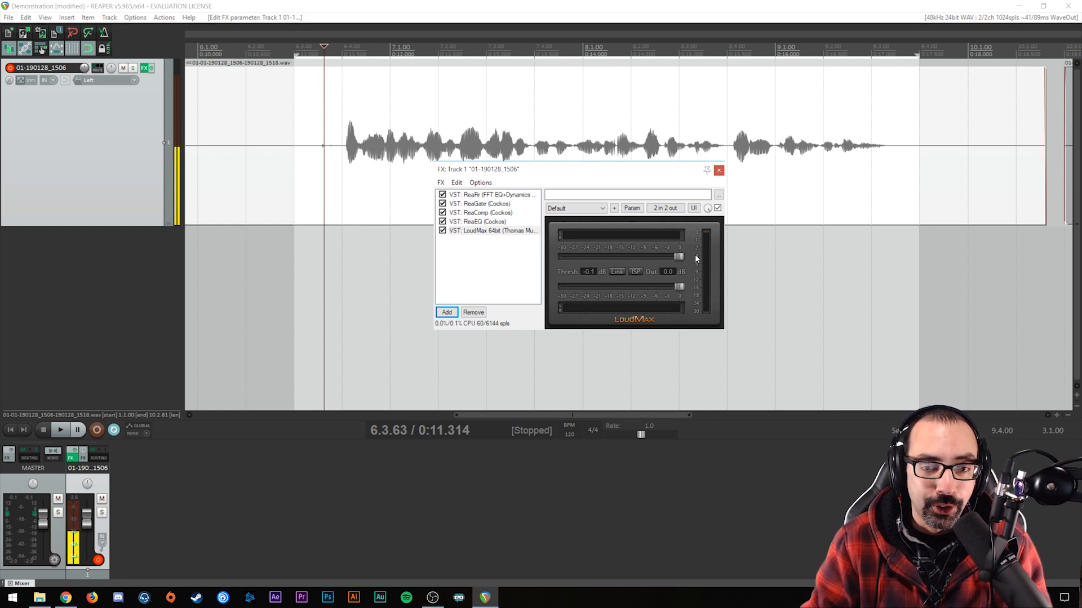
Play the voice through the chain, comparing LoudMax bypassed and re-enabled
left_click(484, 222)
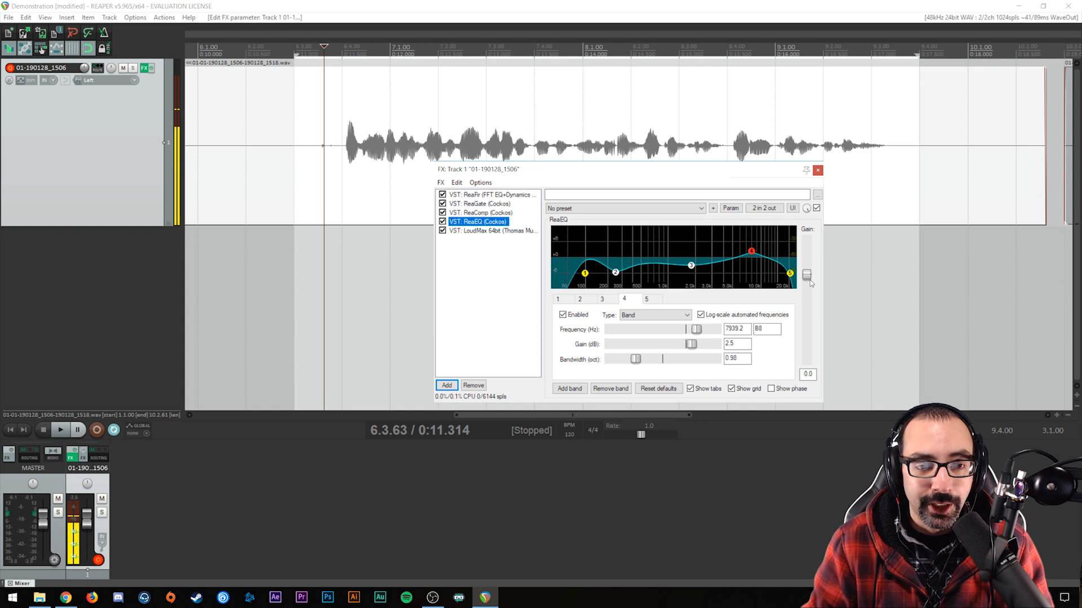
key("space")
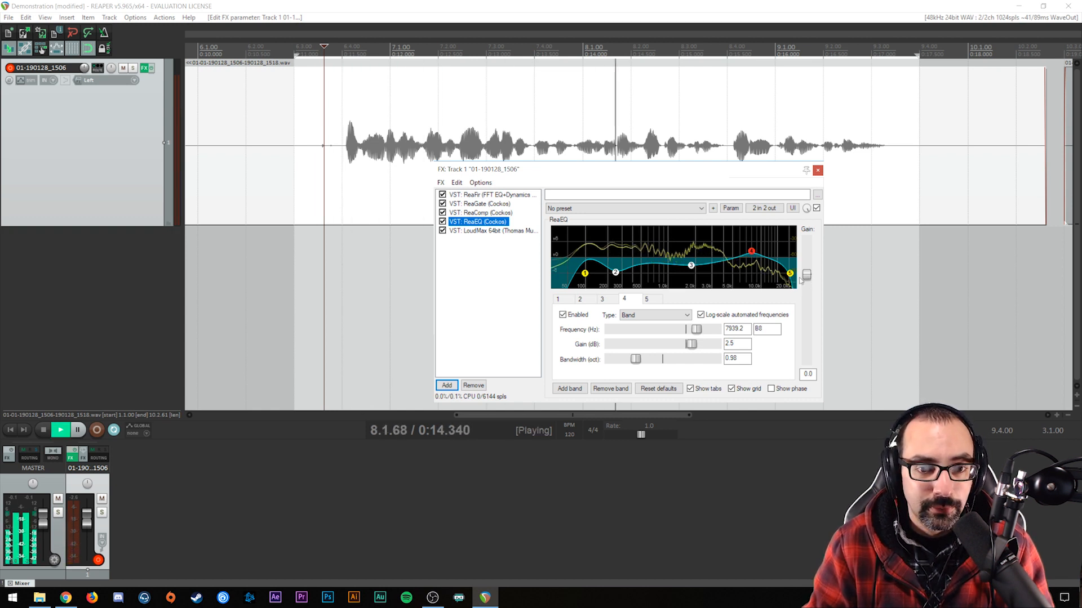
left_click(443, 231)
left_click(443, 231)
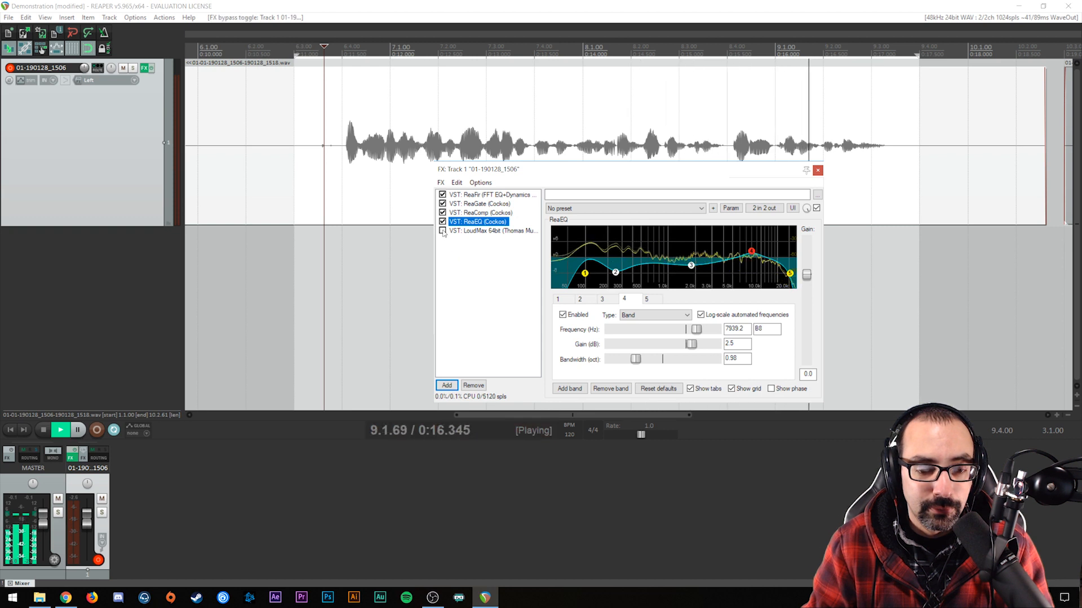
key("space")
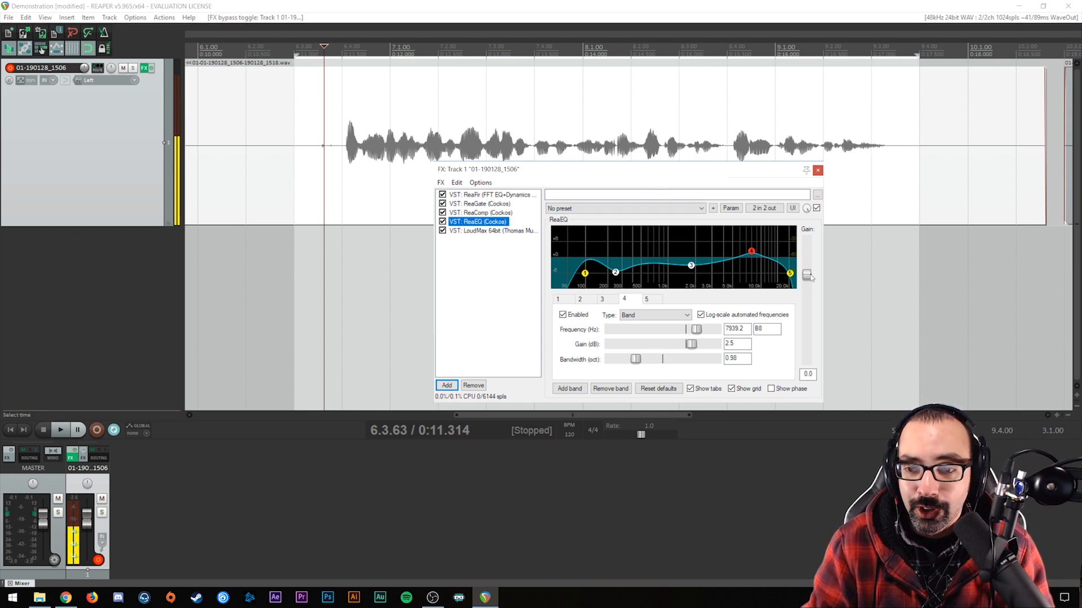
Set ReaEQ's overall gain to 10 dB and compare playback with and without it
left_click(807, 374)
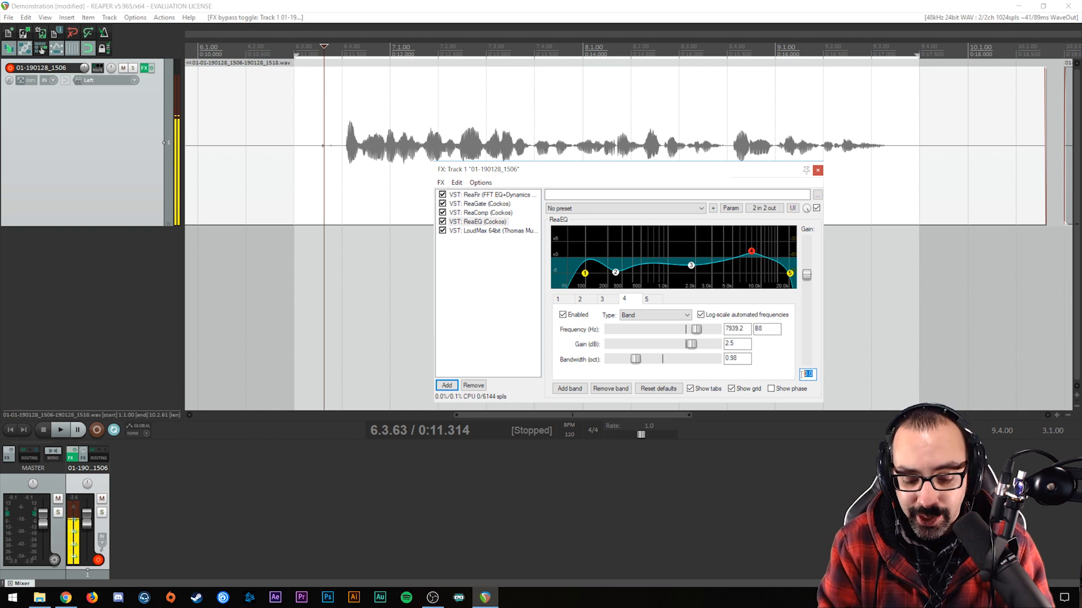
type("10")
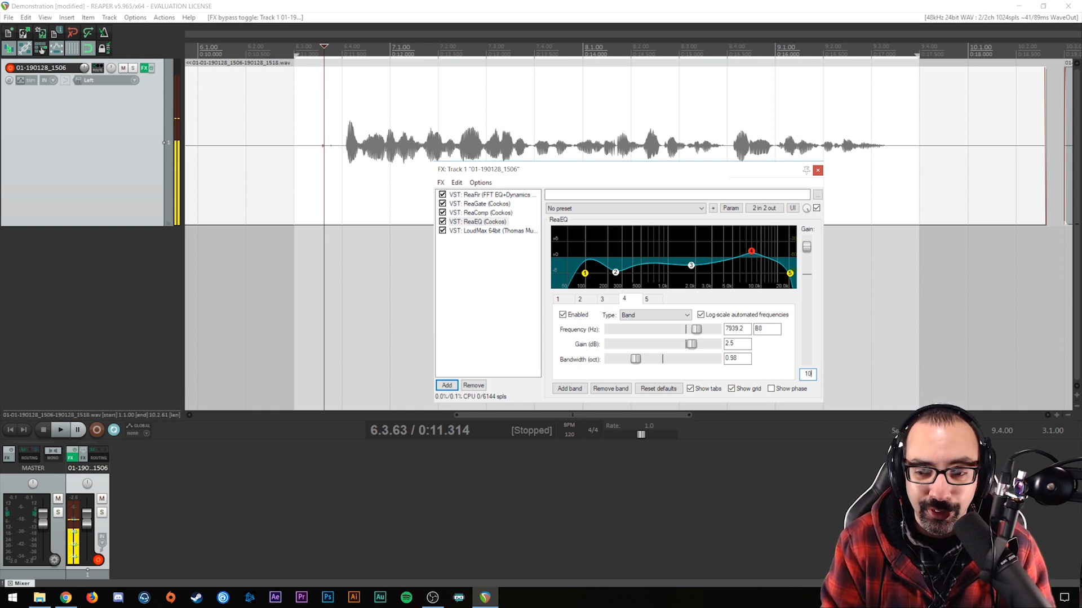
key("Return")
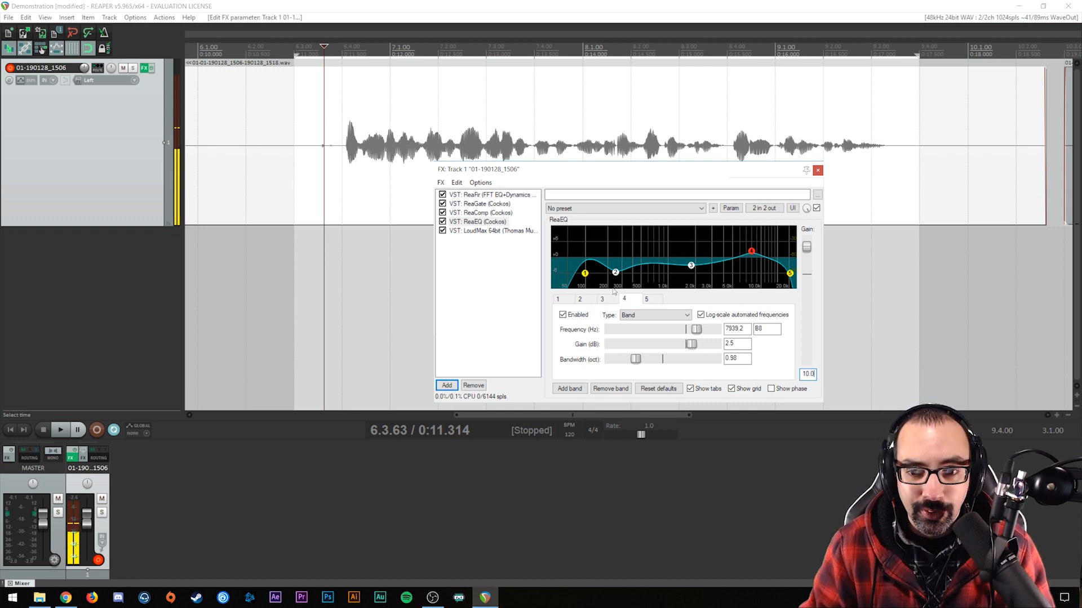
key("space")
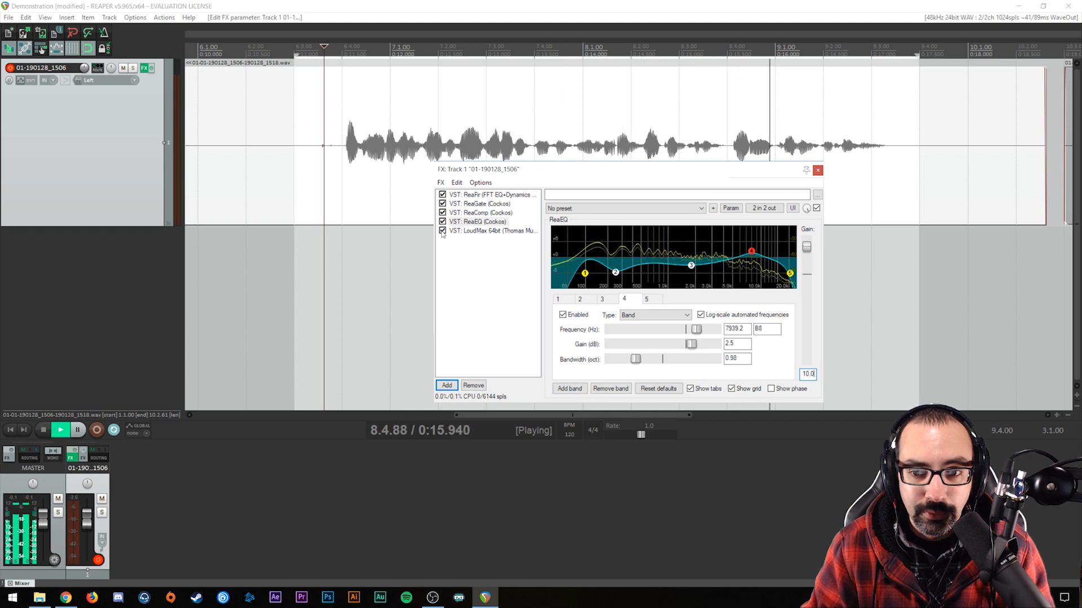
key("space")
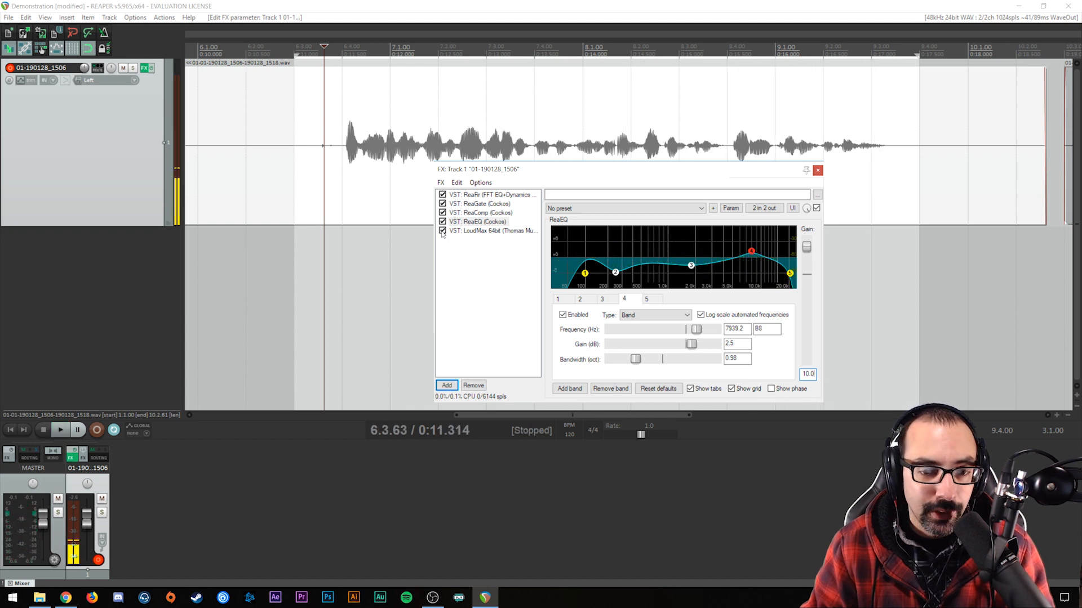
double_click(808, 248)
key("space")
left_click(808, 374)
type("10")
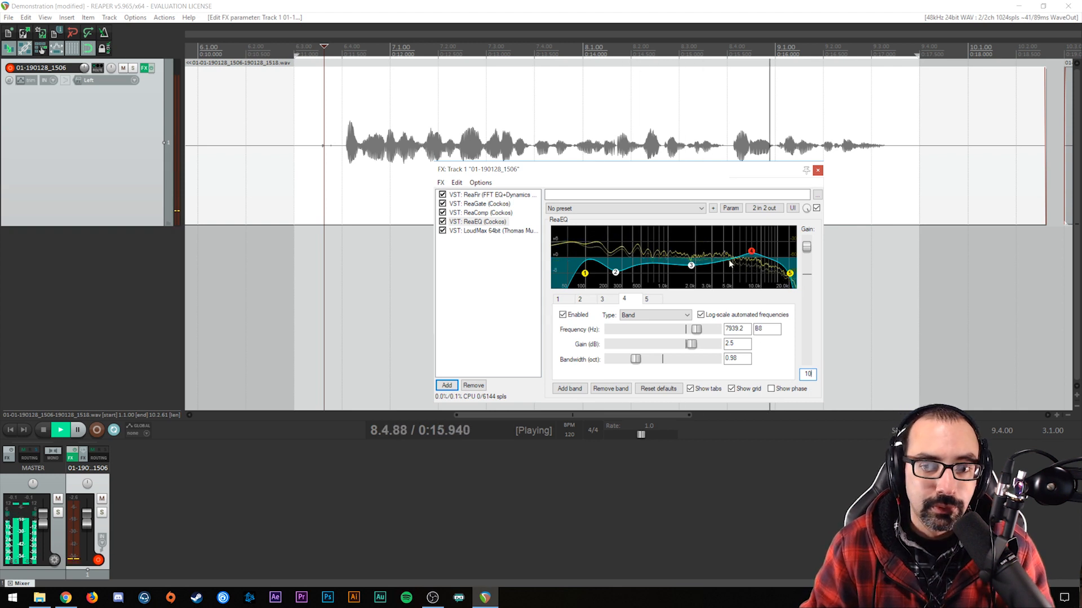
key("space")
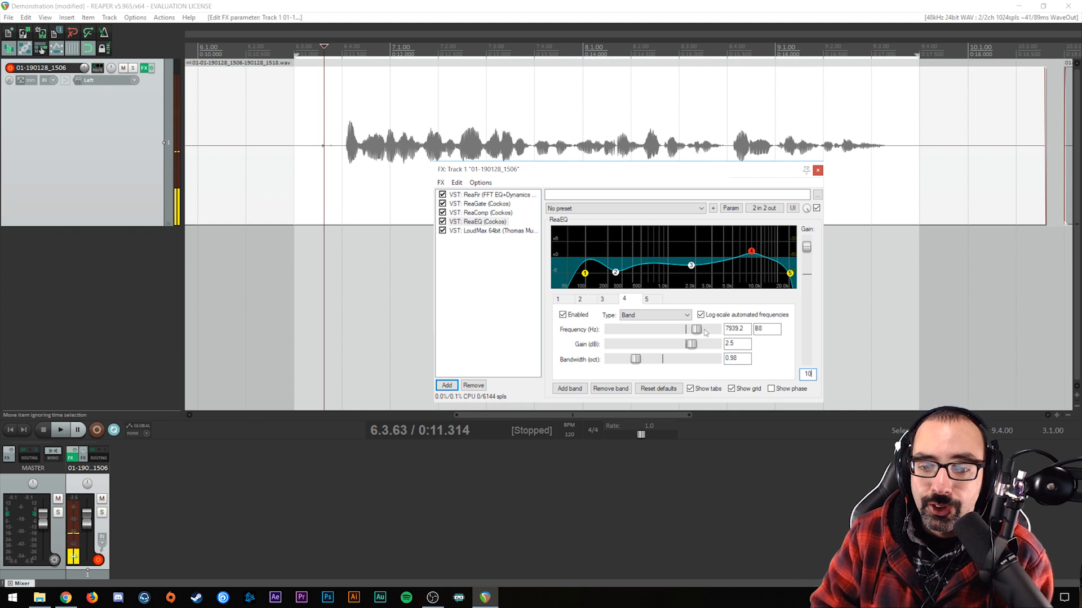
Select ReaEQ band 4's 7939.2 Hz frequency and 2.5 dB gain fields
left_click(743, 329)
double_click(741, 328)
left_click(737, 344)
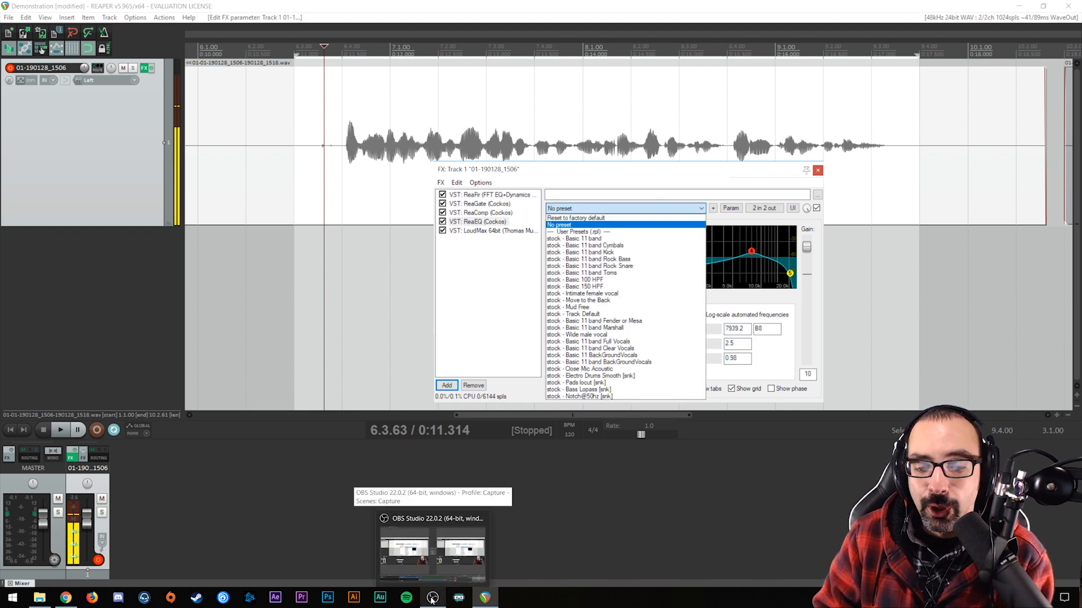
Switch from REAPER to OBS Studio using its taskbar icon
left_click(432, 599)
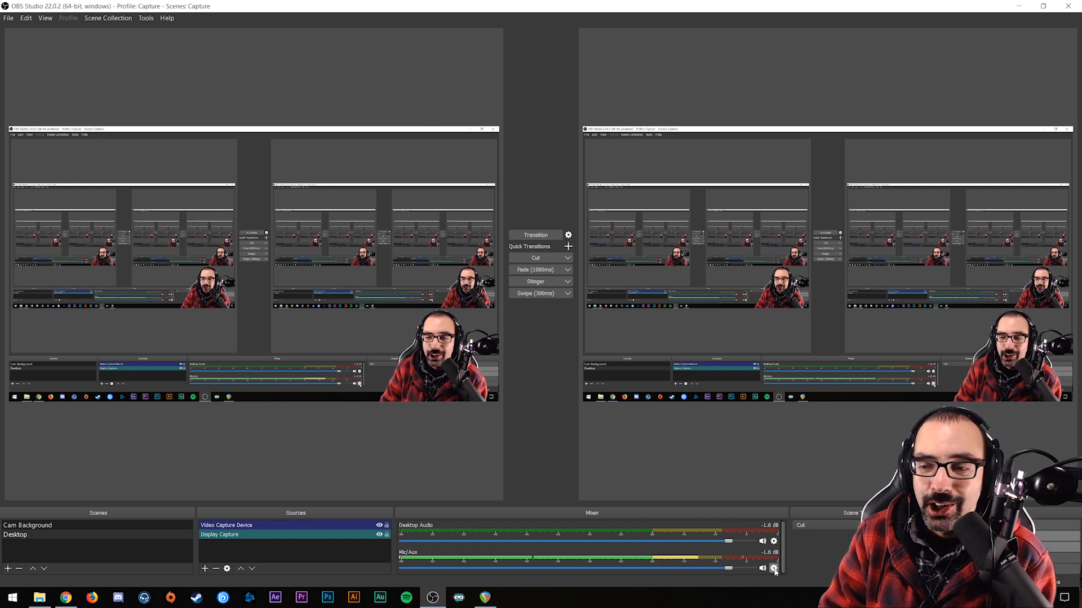
Append a VST 2.x Plug-in filter to the Mic/Aux filters with its default name
left_click(773, 568)
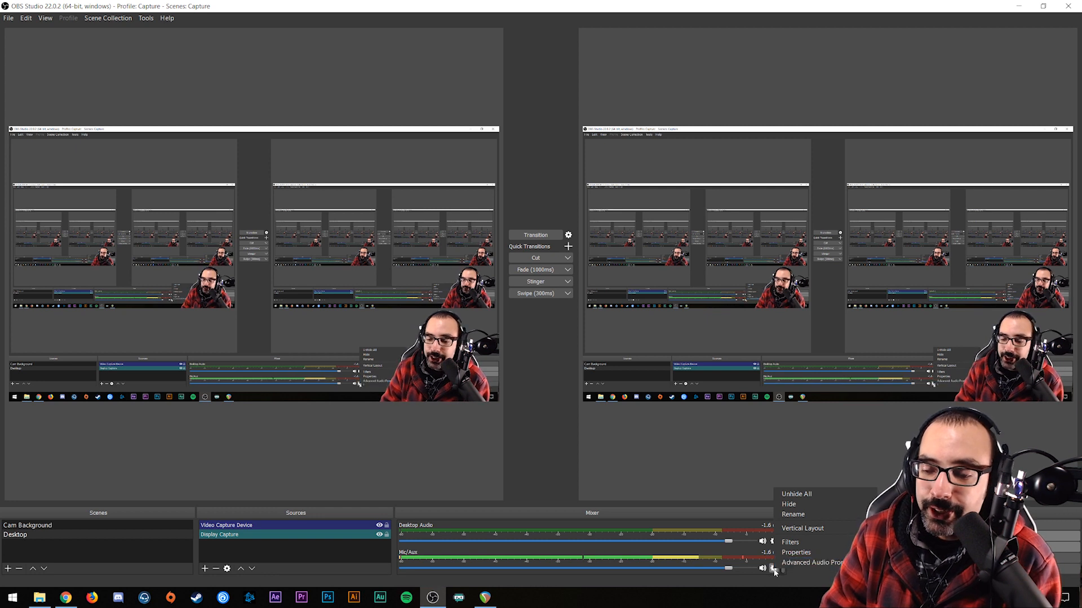
left_click(787, 542)
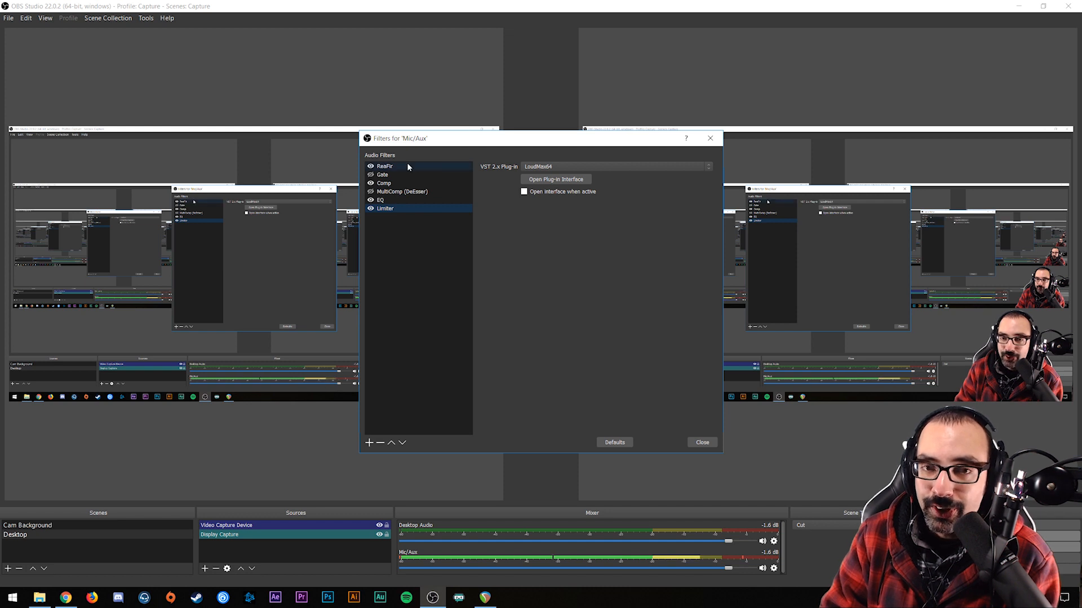
left_click(369, 443)
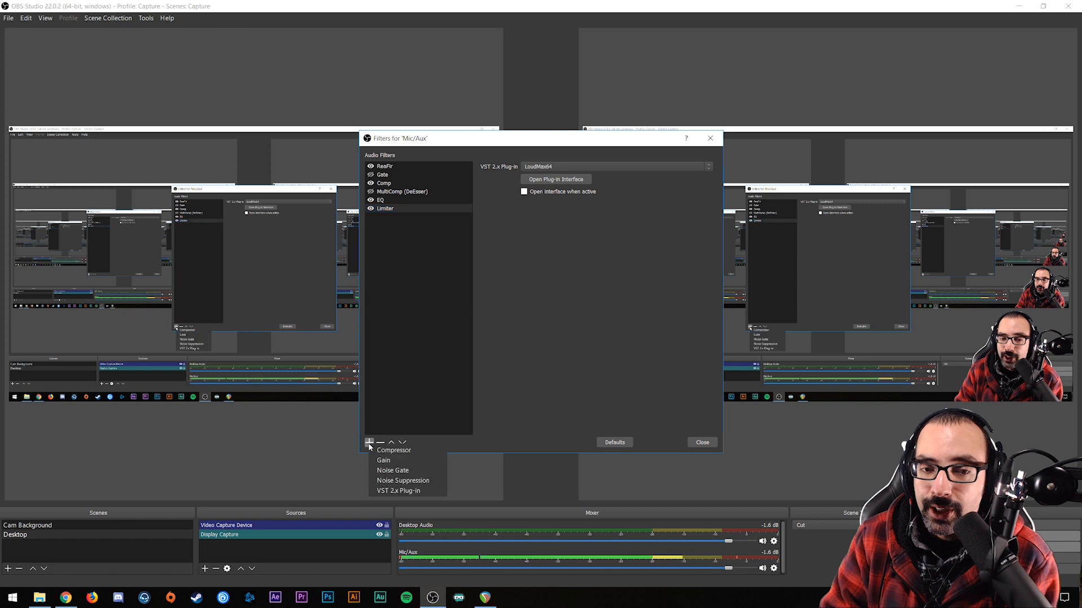
left_click(397, 491)
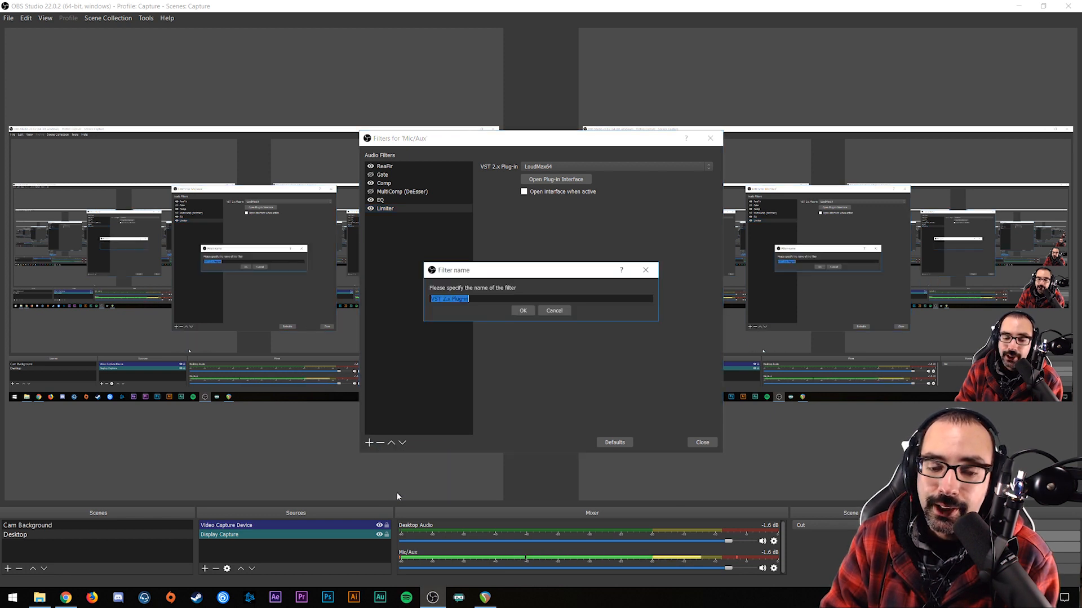
left_click(530, 311)
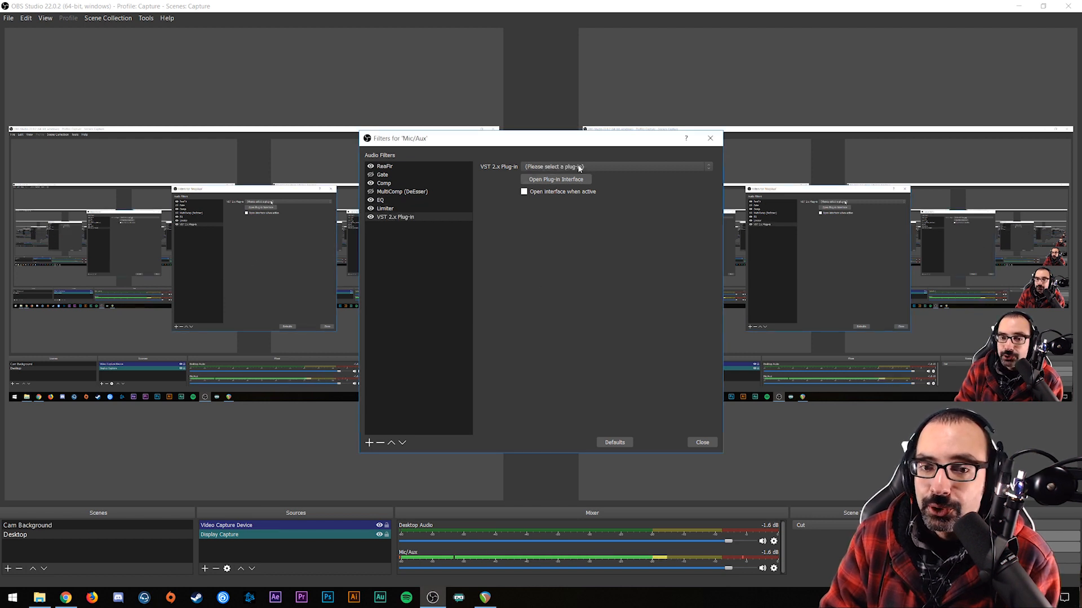
Load LoudMax64 into the new VST filter and preview its interface
left_click(598, 167)
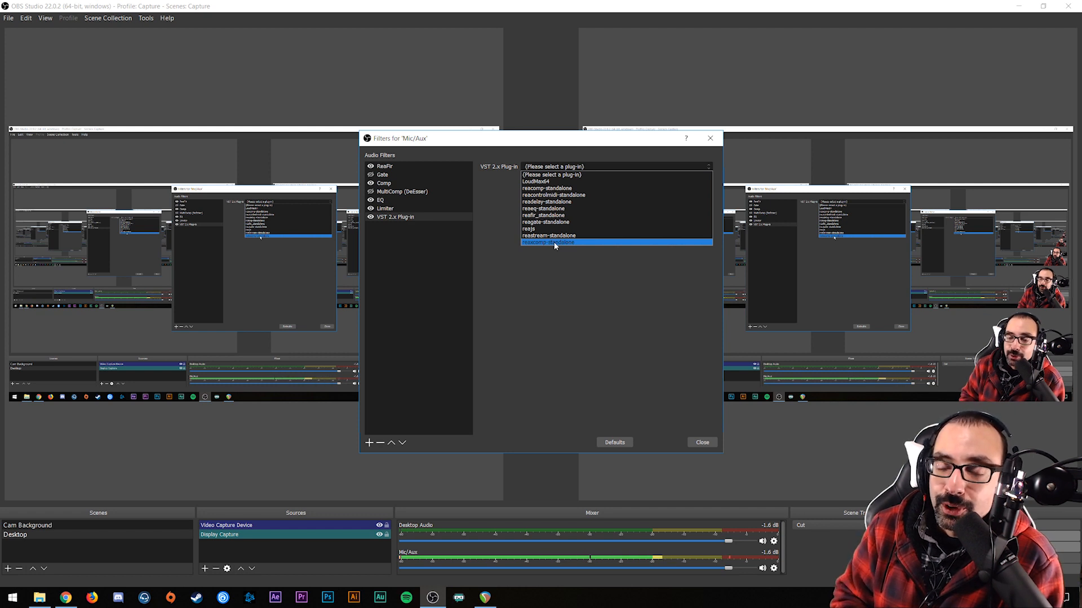
left_click(541, 310)
left_click(555, 167)
left_click(555, 181)
left_click(560, 181)
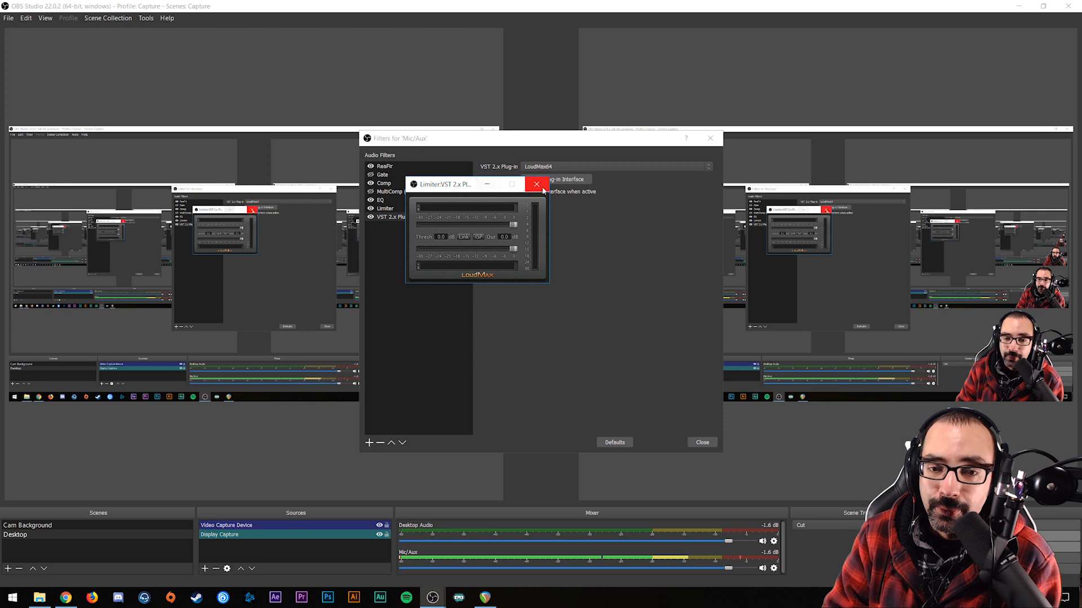
left_click(536, 185)
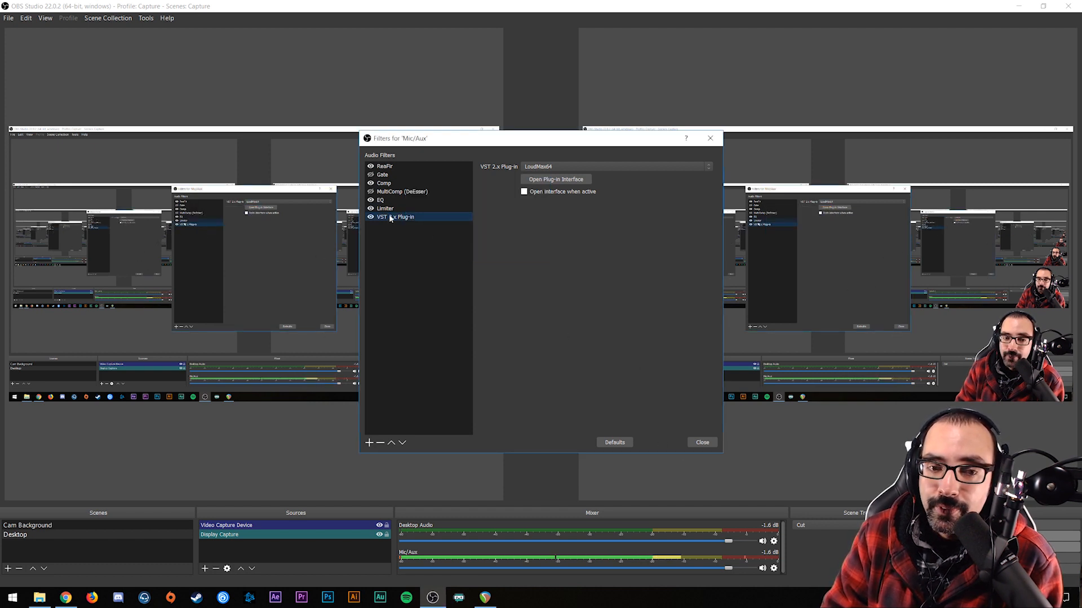
Remove the VST 2.x Plug-in filter and leave Limiter last in the chain
left_click(380, 443)
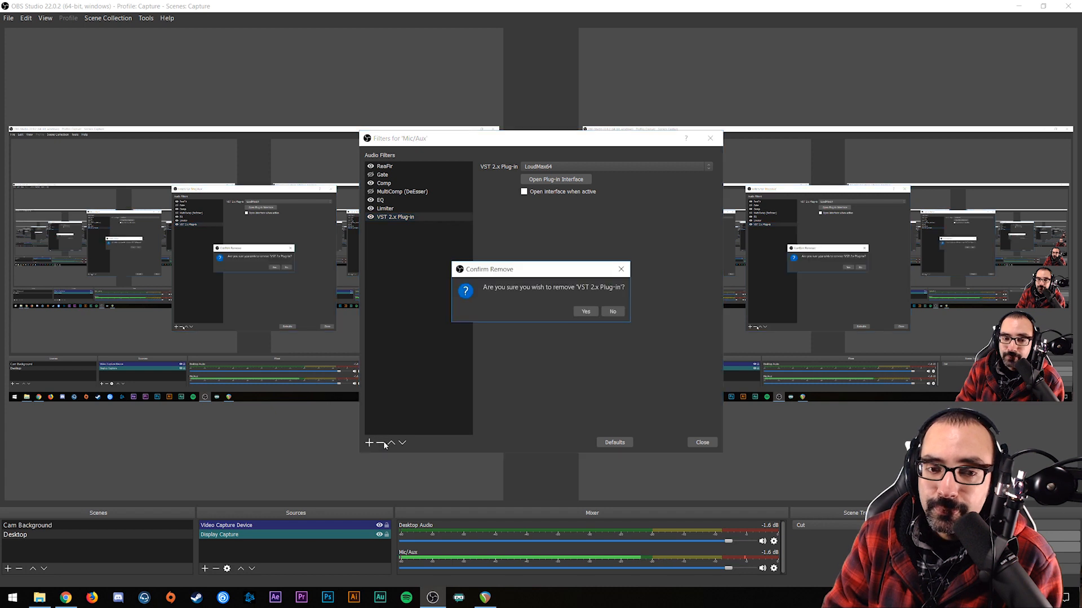
left_click(586, 312)
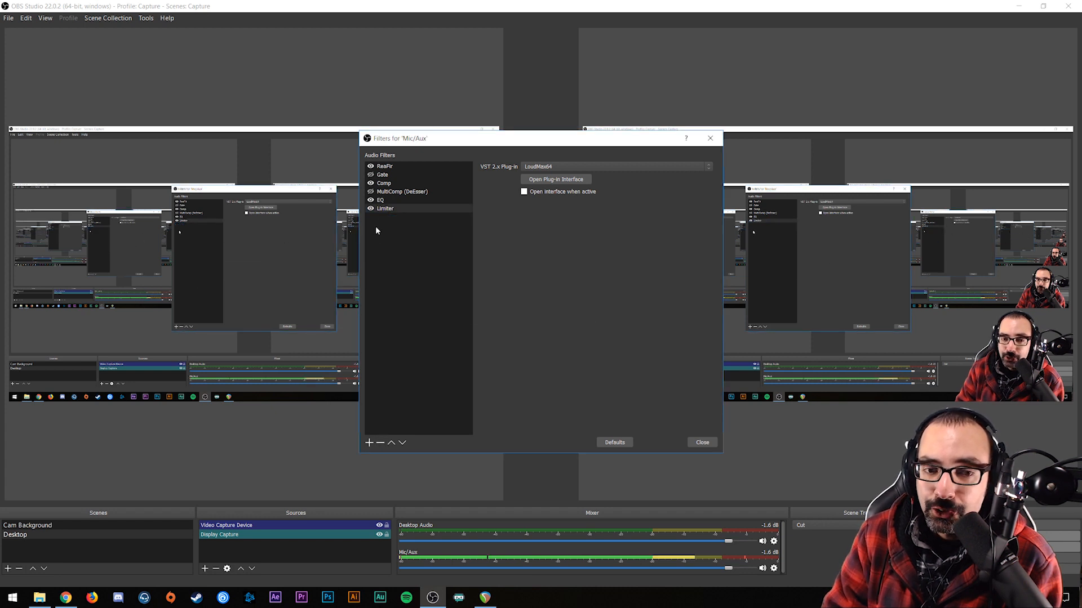
left_click(391, 444)
left_click(391, 444)
left_click(391, 445)
left_click(391, 445)
left_click(403, 443)
left_click(403, 443)
left_click(402, 443)
left_click(402, 443)
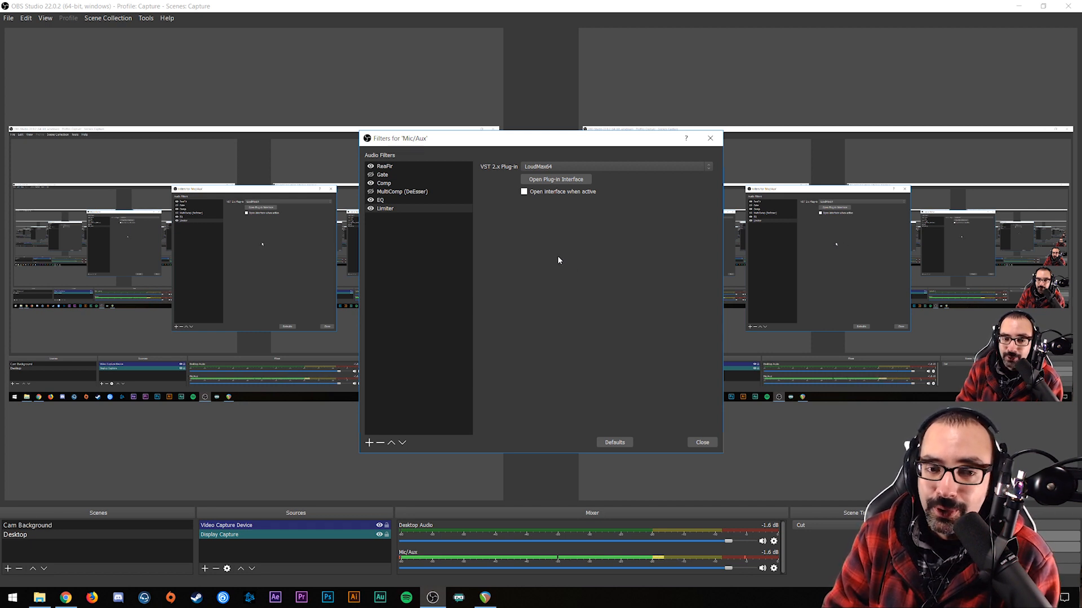
Close Mic/Aux filters and review recording output (x264 CBR, 10000 bitrate), then confirm Settings
left_click(709, 138)
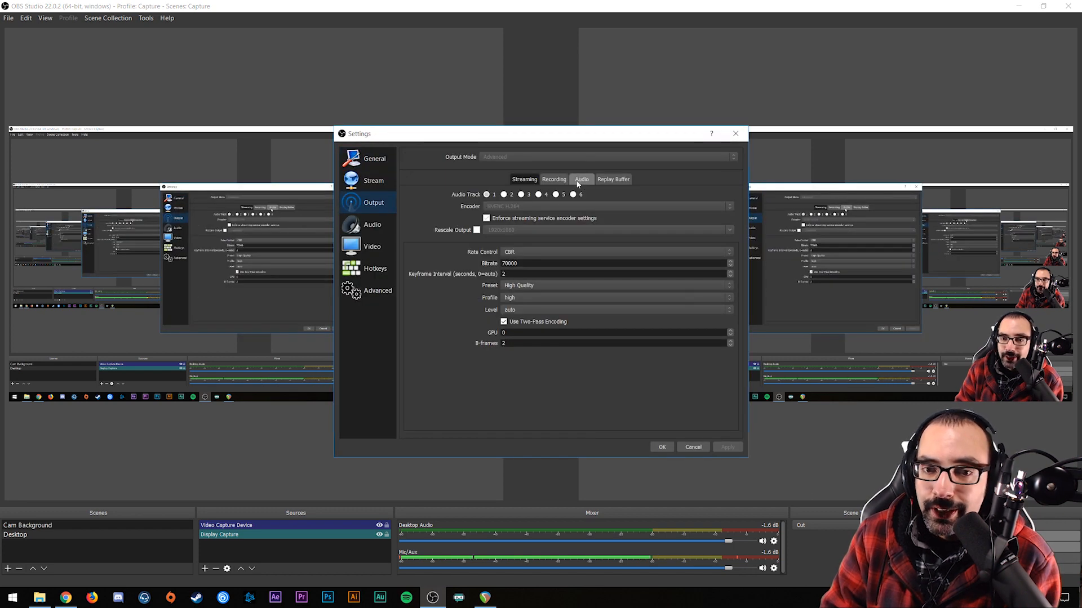
left_click(554, 179)
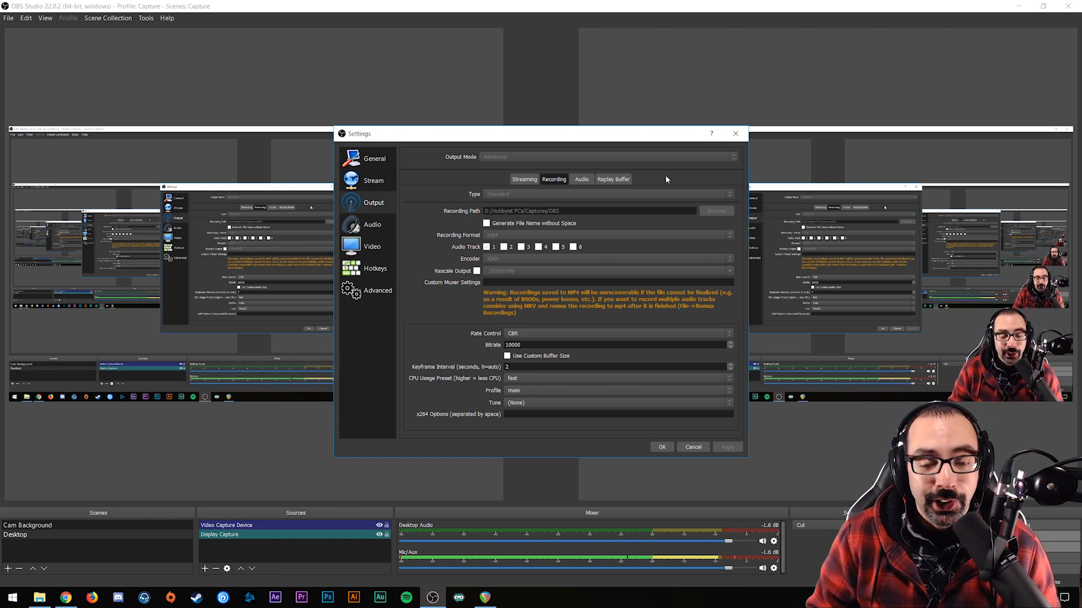
left_click(663, 448)
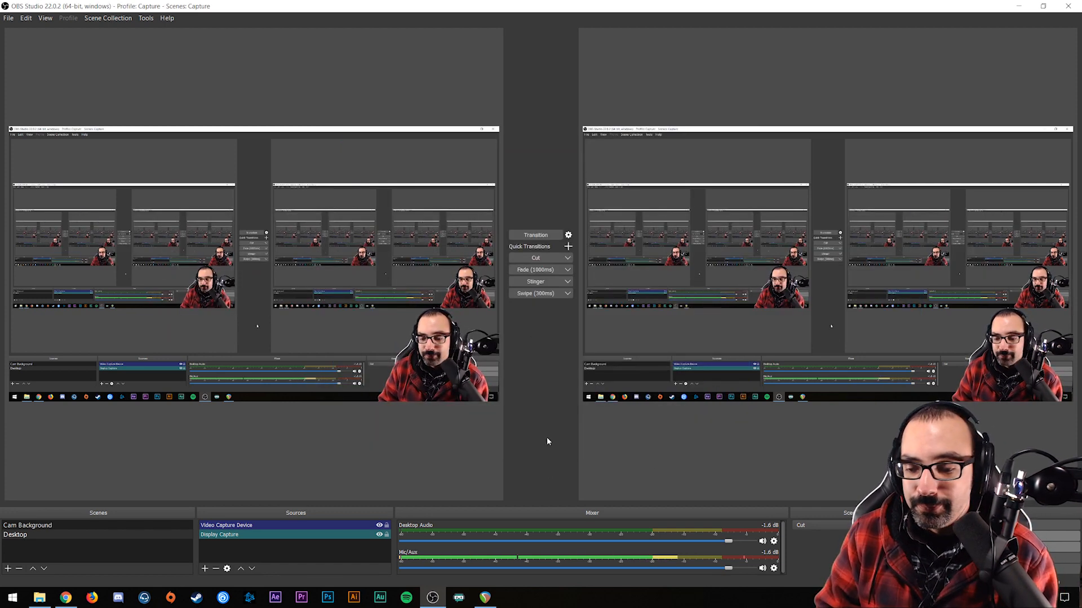